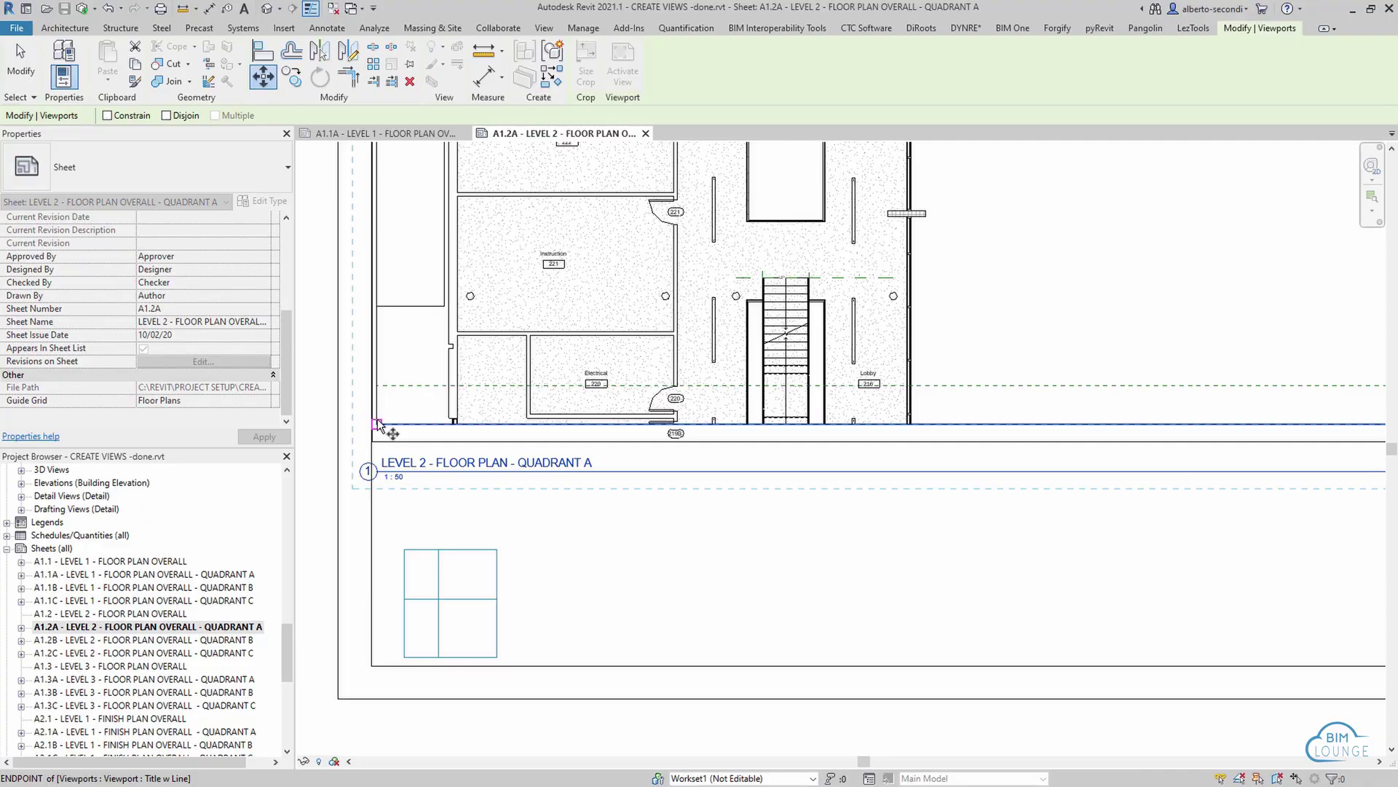
- Snap the floor plan viewport to the guide grid corner and move the plan notes legend toward the title block corner
left_click(378, 424)
left_click(439, 598)
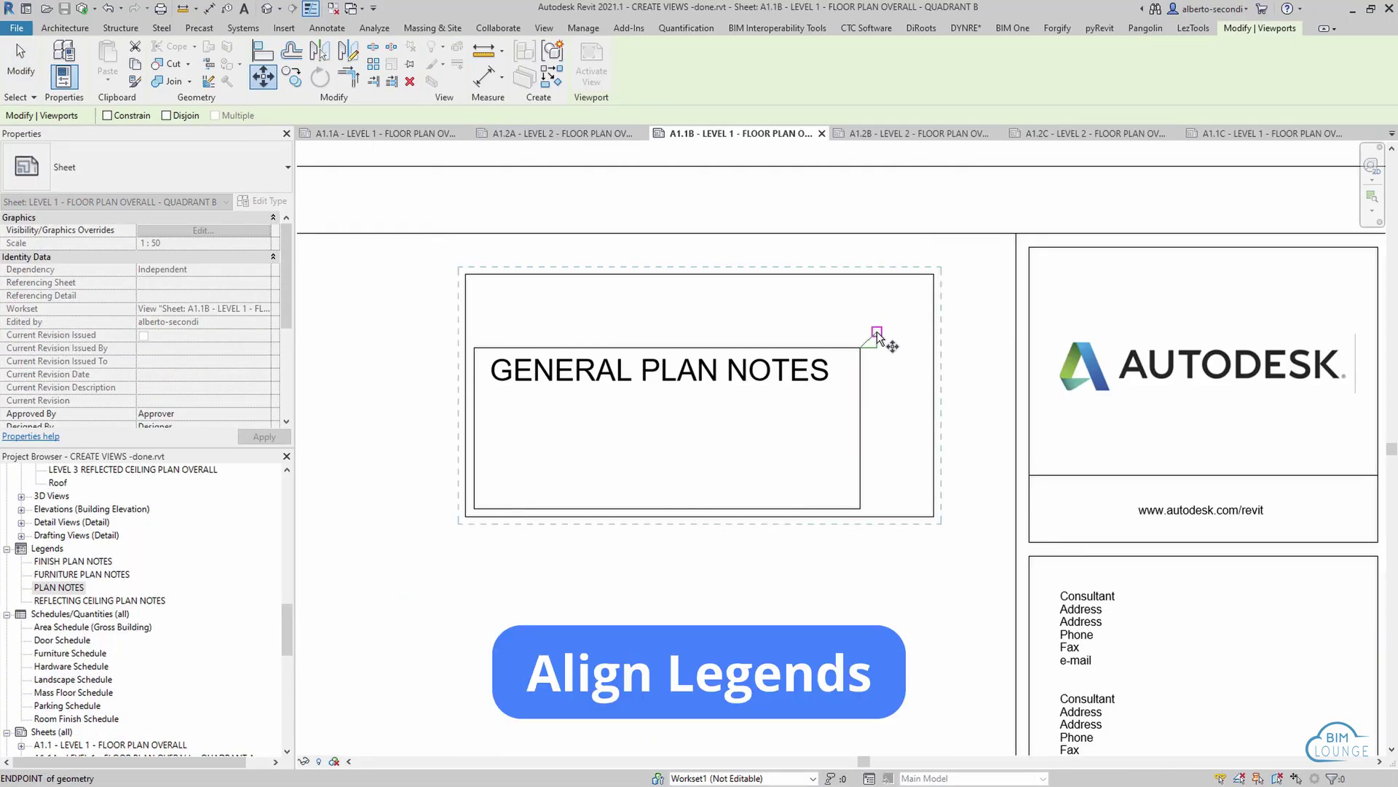
left_click(874, 336)
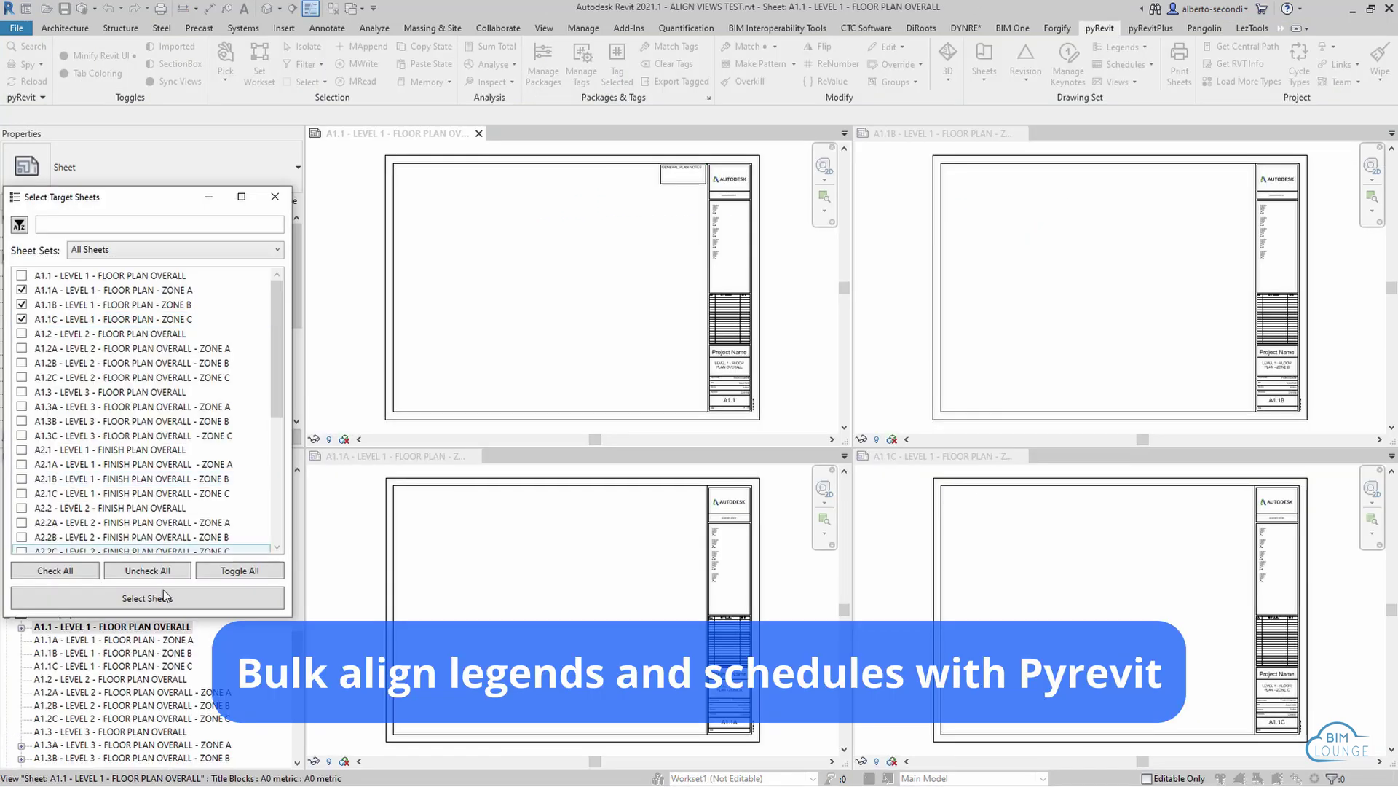
- Copy the plan notes legend from A1.1 to the other floor plan sheets with pyRevit
left_click(173, 592)
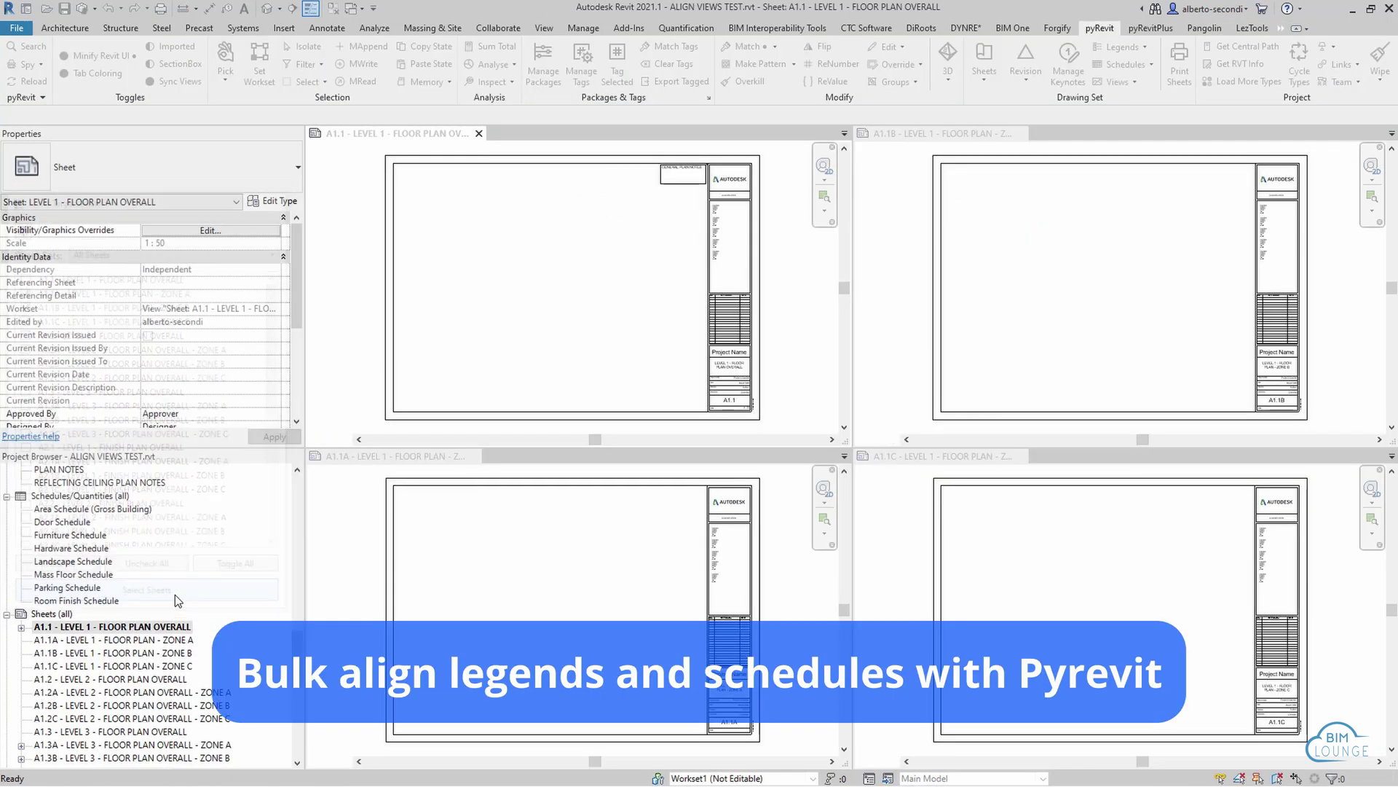
left_click(677, 174)
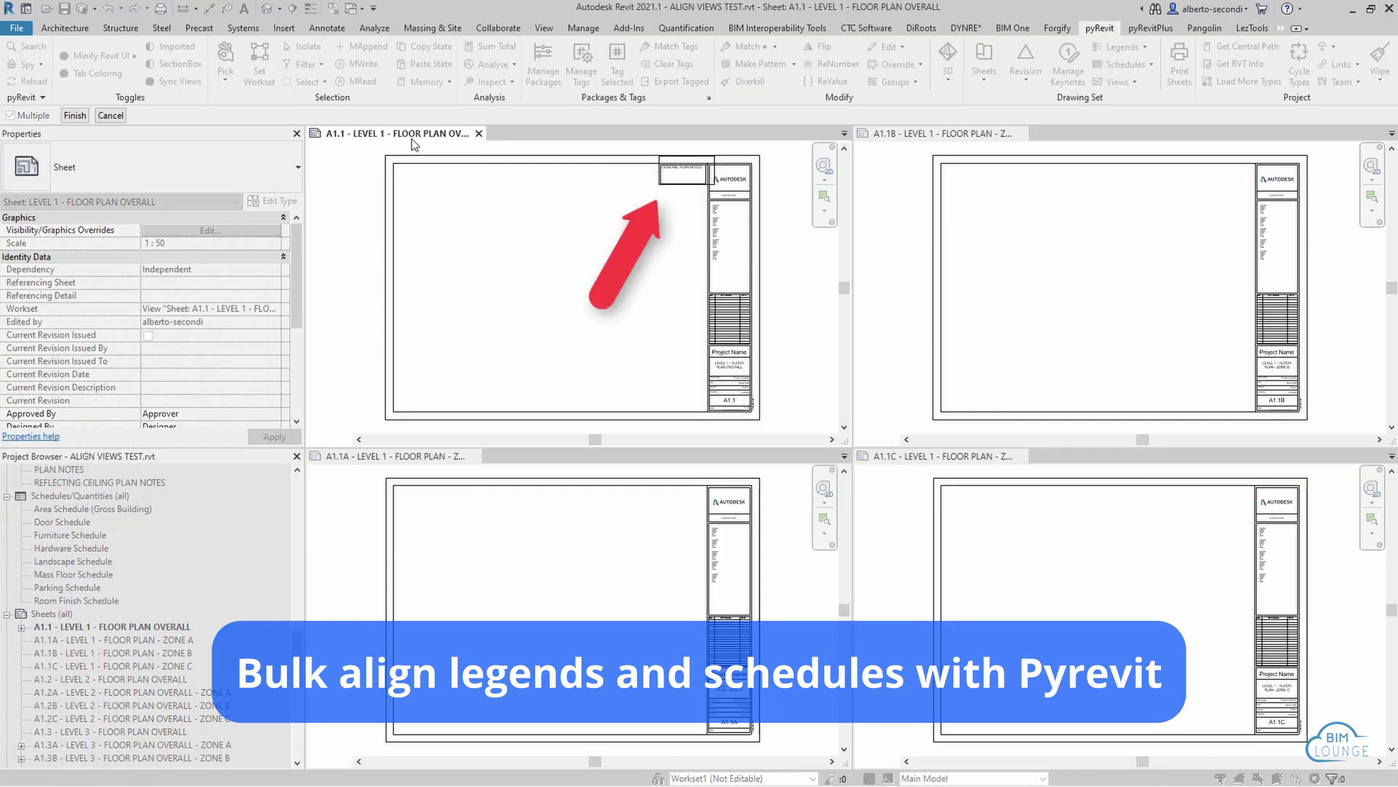
left_click(73, 115)
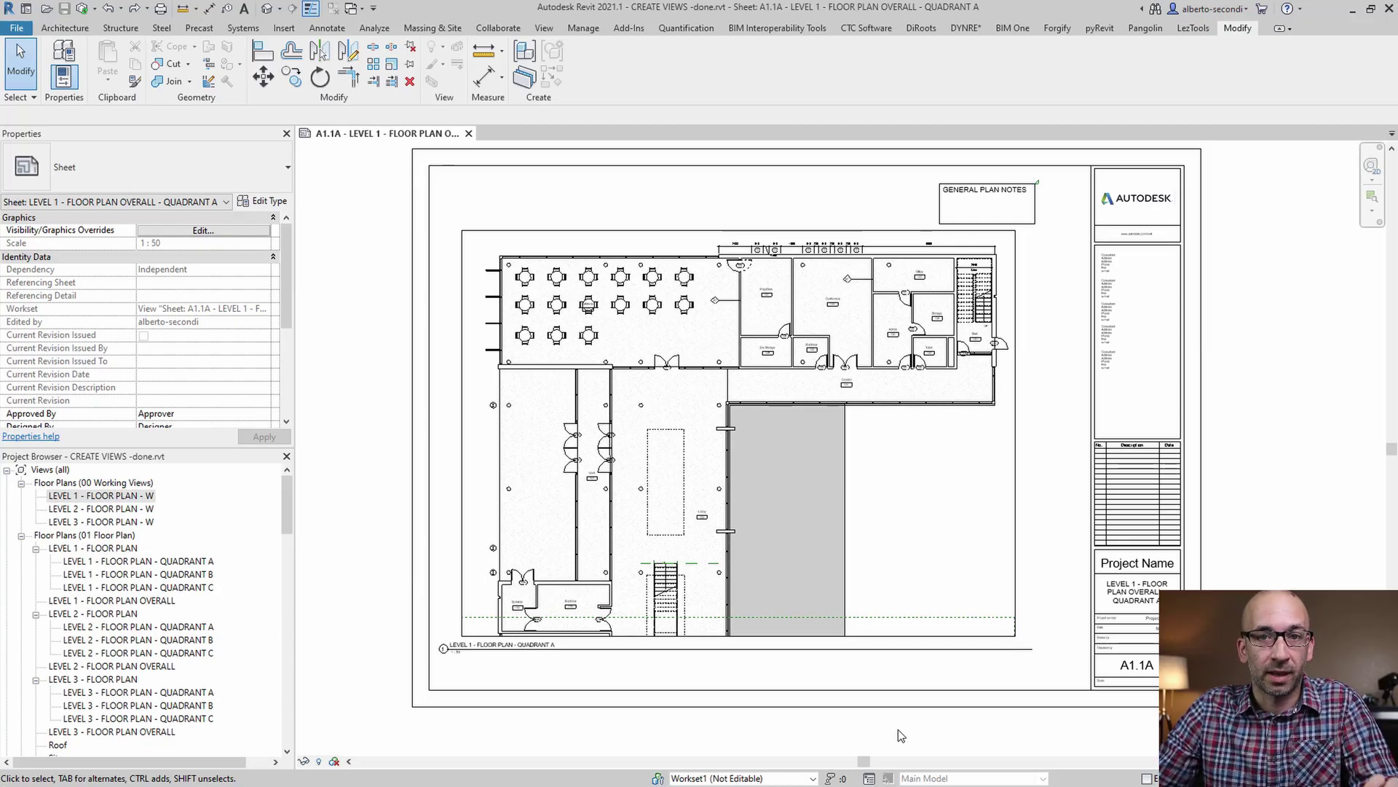
- Assign a new guide grid named 'Floor Plans' to sheet A1.1A
left_click(544, 28)
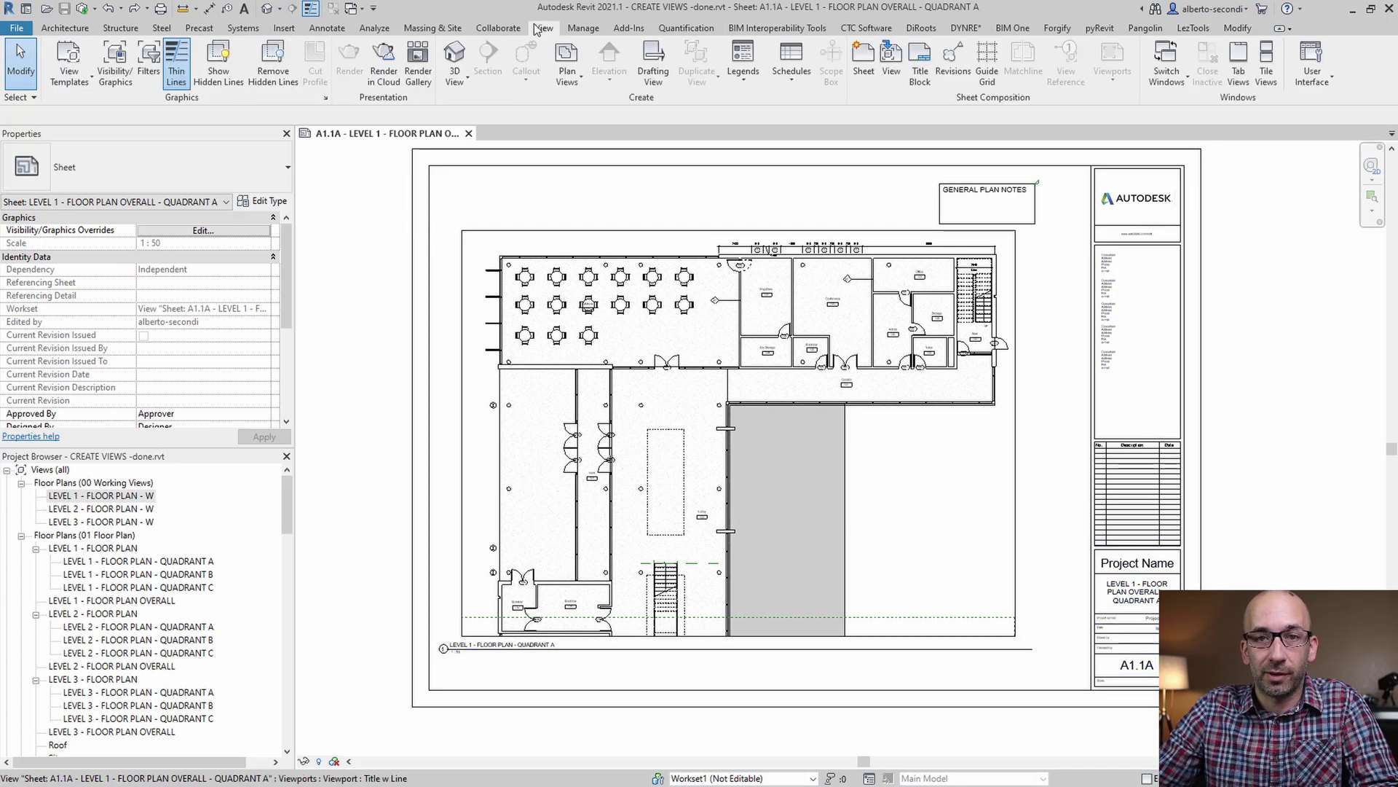
left_click(987, 64)
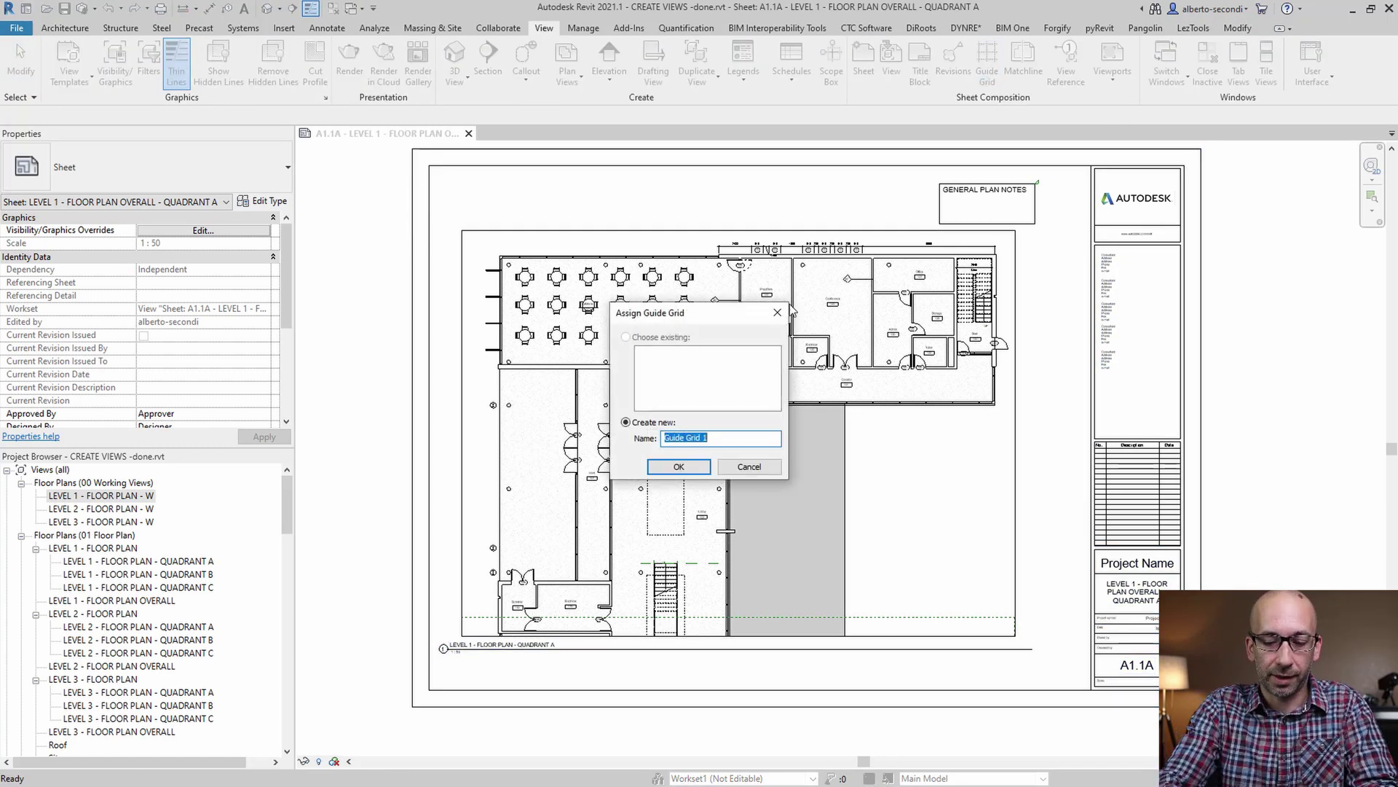
type("Floor Plans")
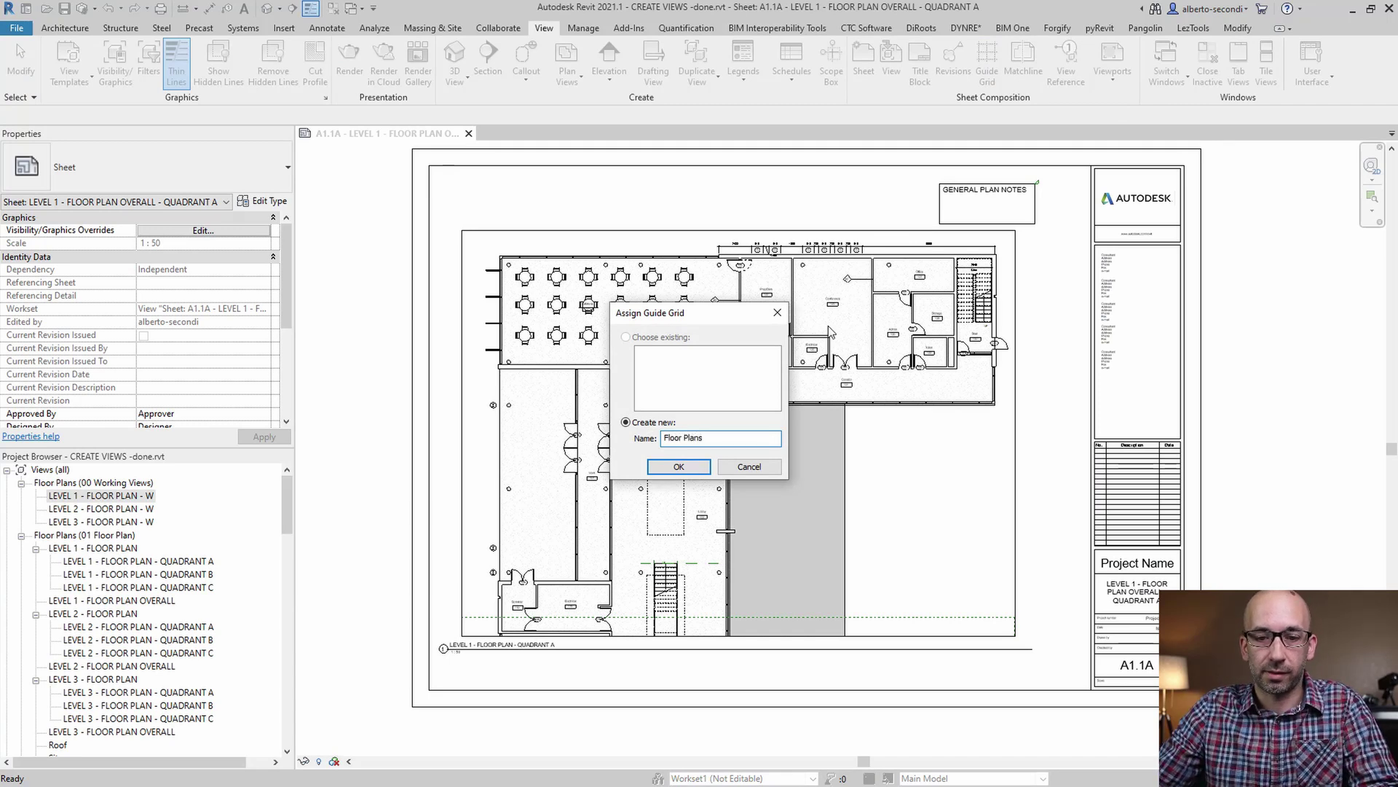
left_click(690, 470)
scroll(692, 407, "down", 3)
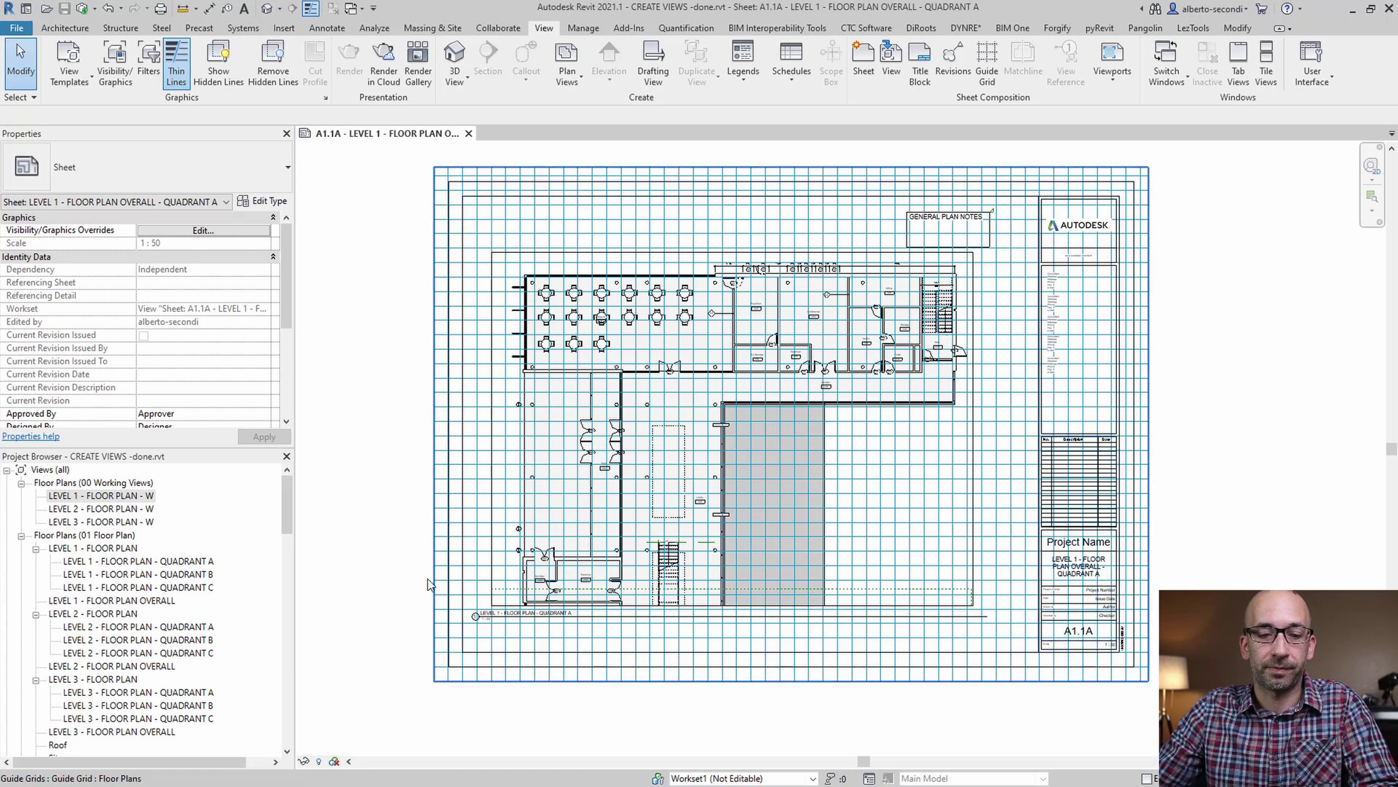
- Set the Floor Plans guide grid spacing to 50 mm
left_click(500, 171)
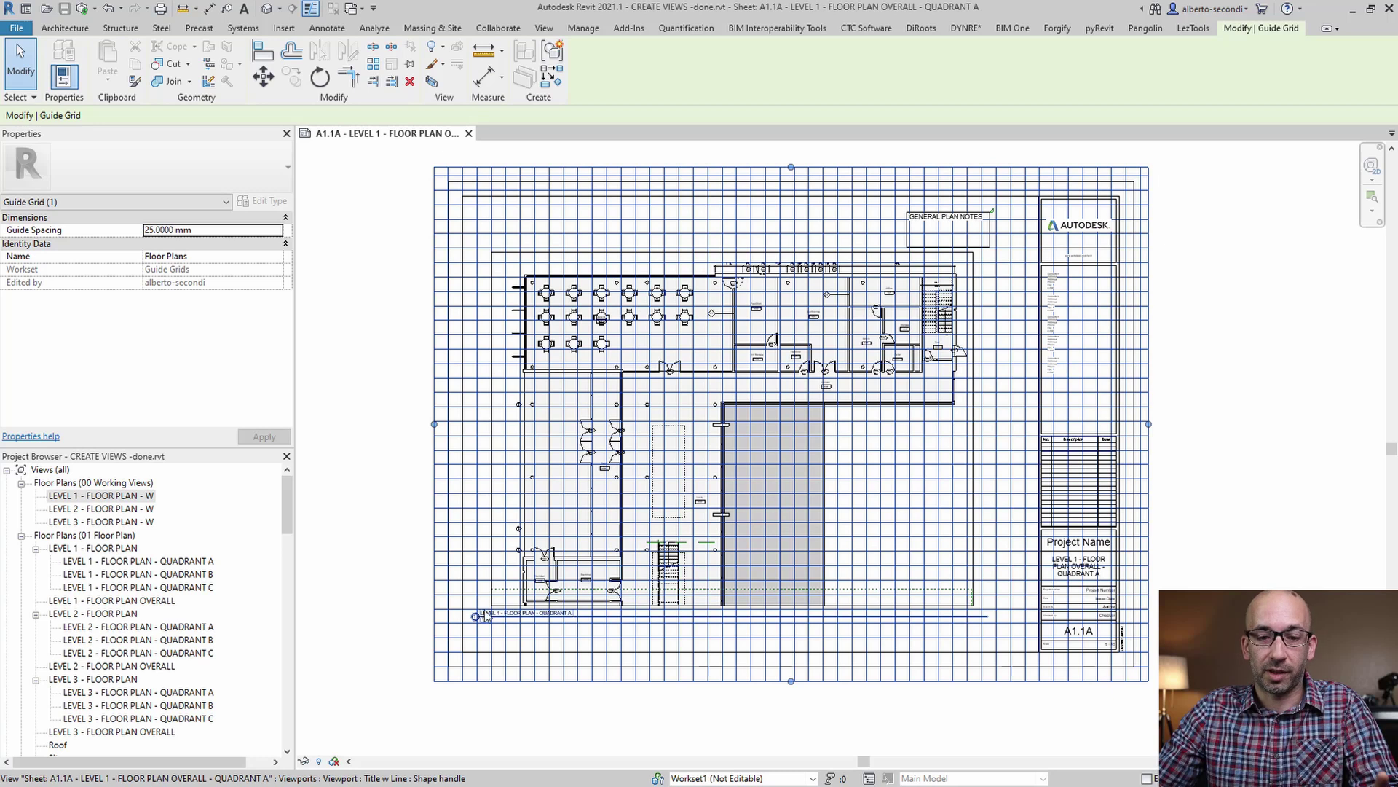
left_click(208, 229)
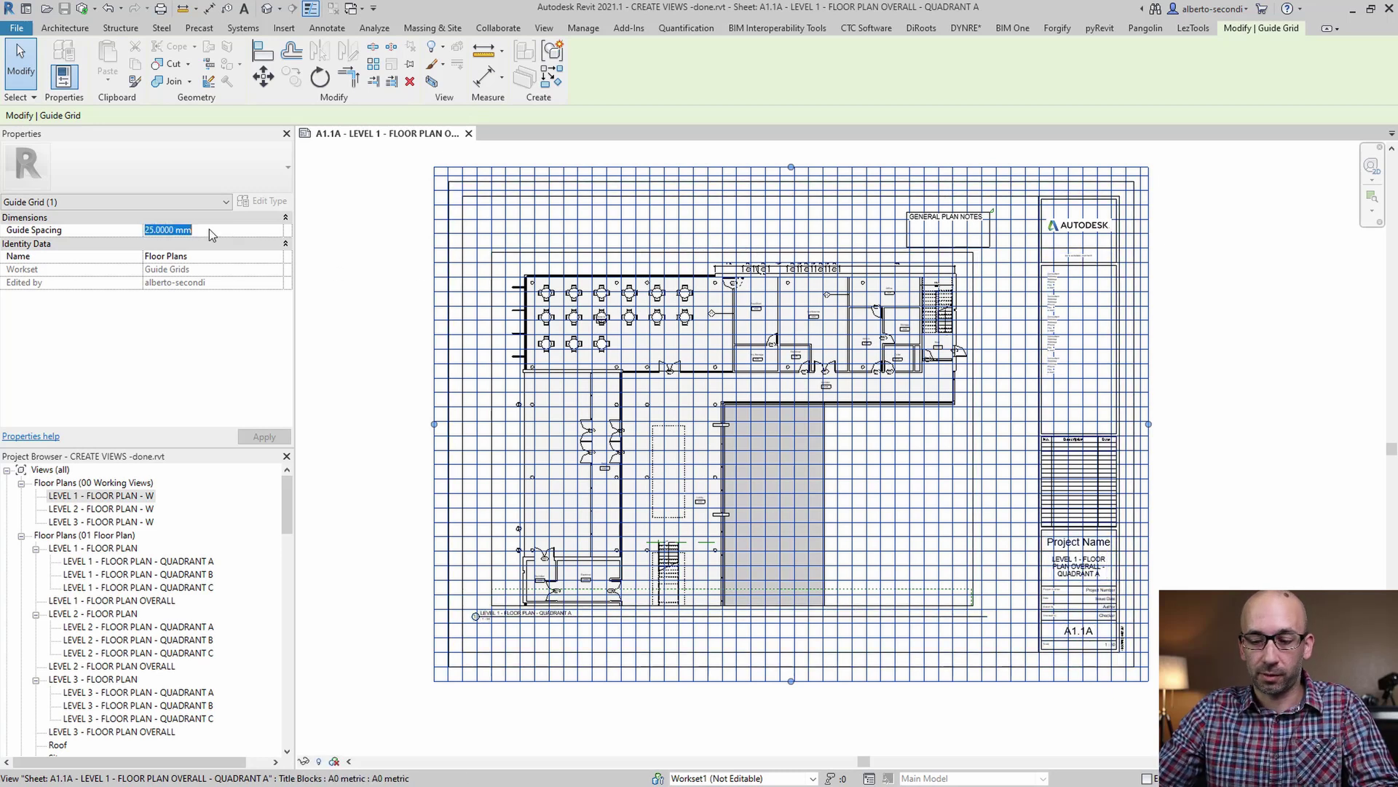
type("50")
key("Return")
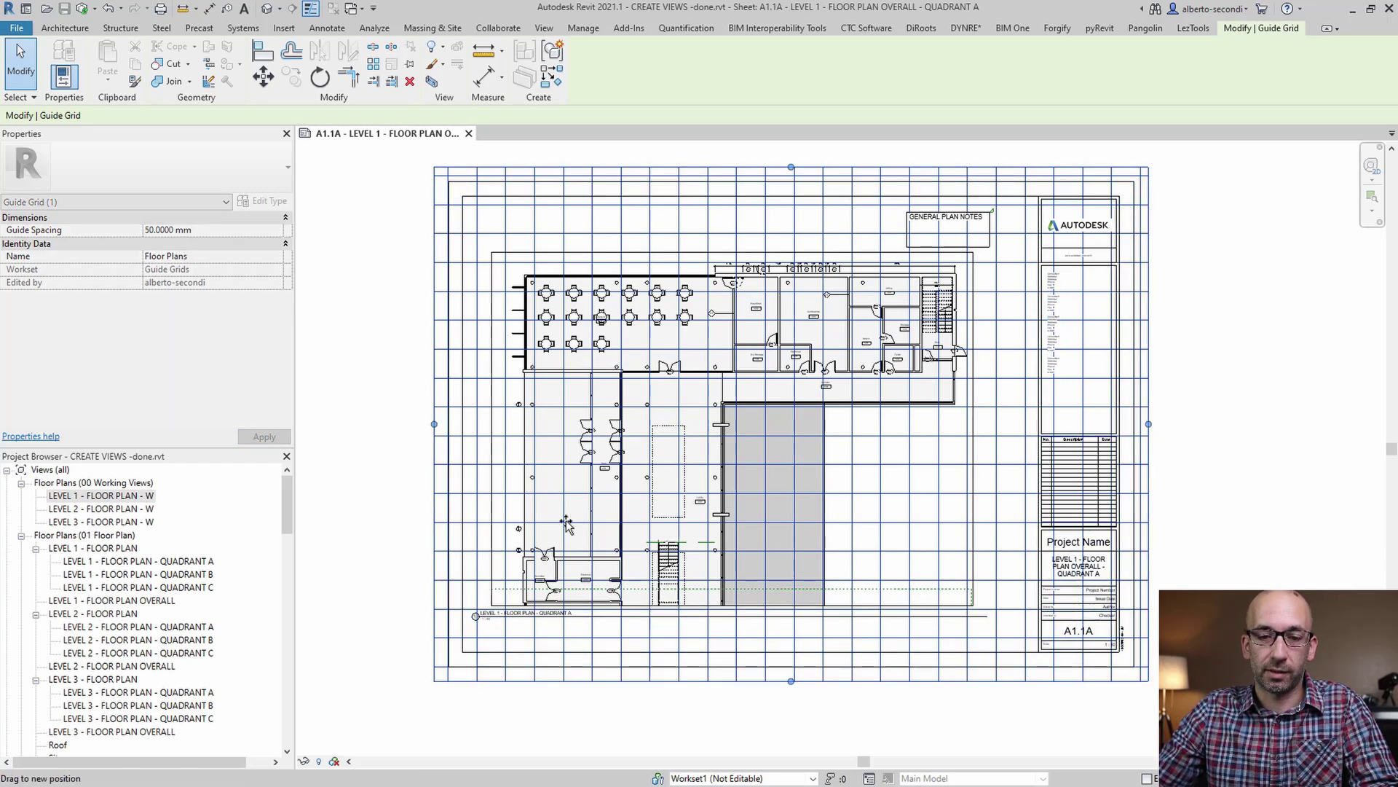
- Drag the guide grid's edges inward around the viewport's lower-left corner
left_click_drag(567, 524, 564, 519)
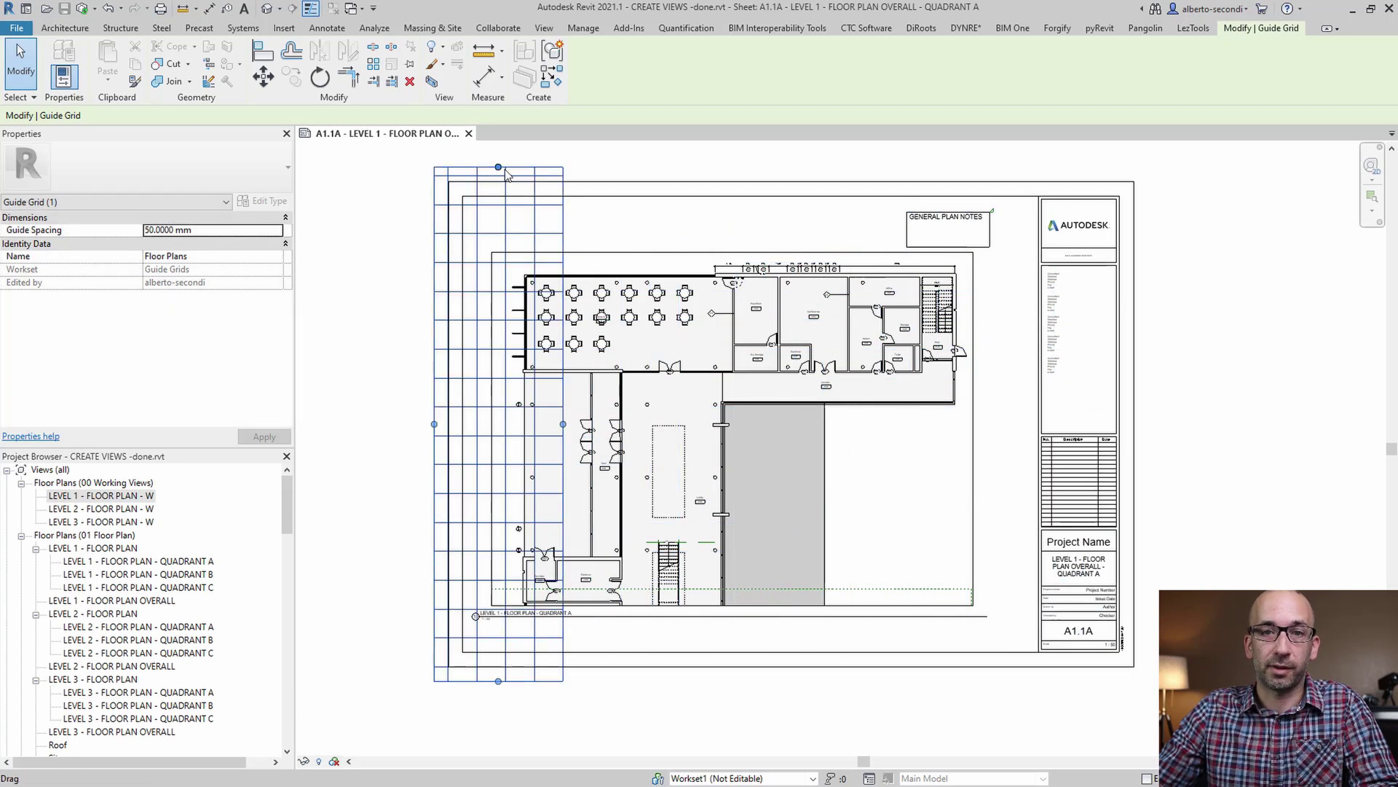
left_click_drag(496, 551, 498, 550)
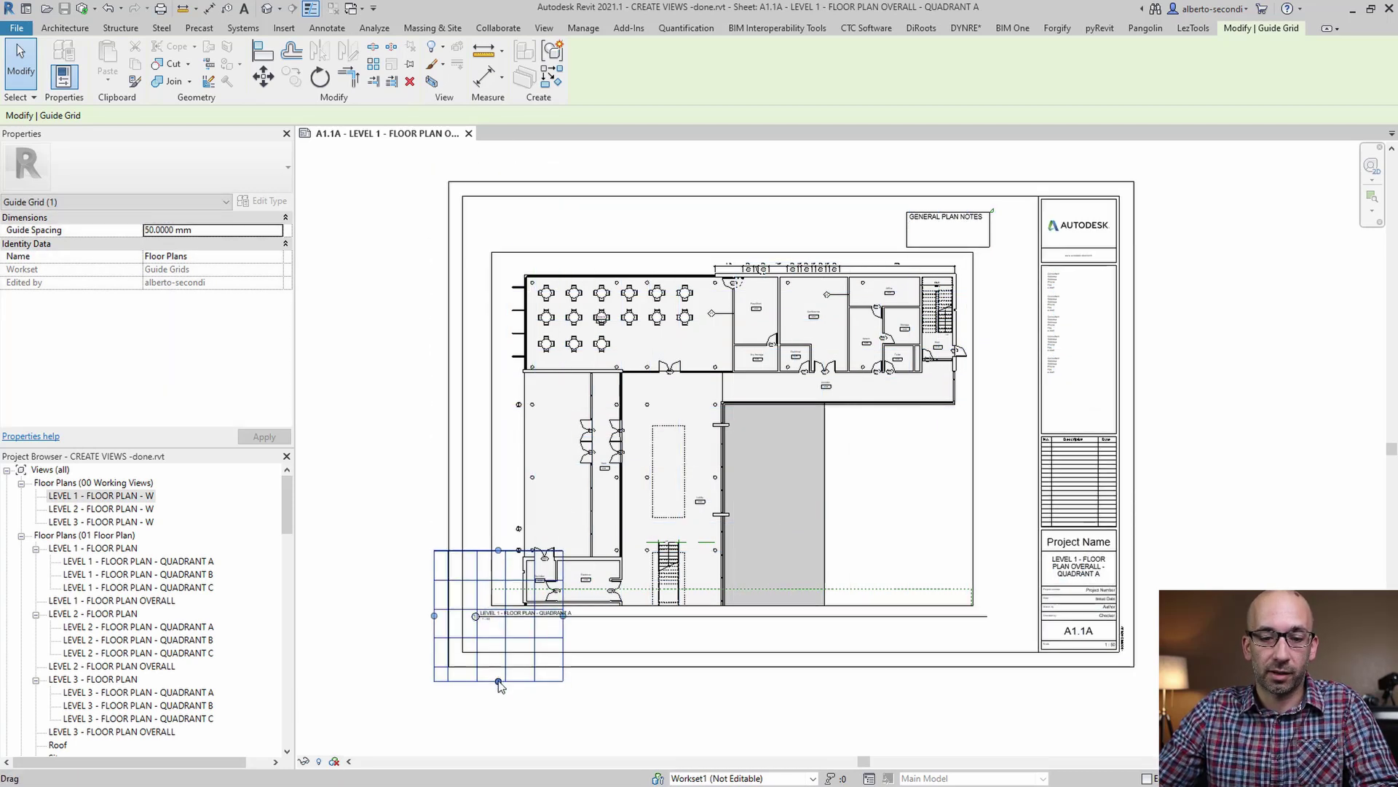
left_click_drag(498, 681, 498, 652)
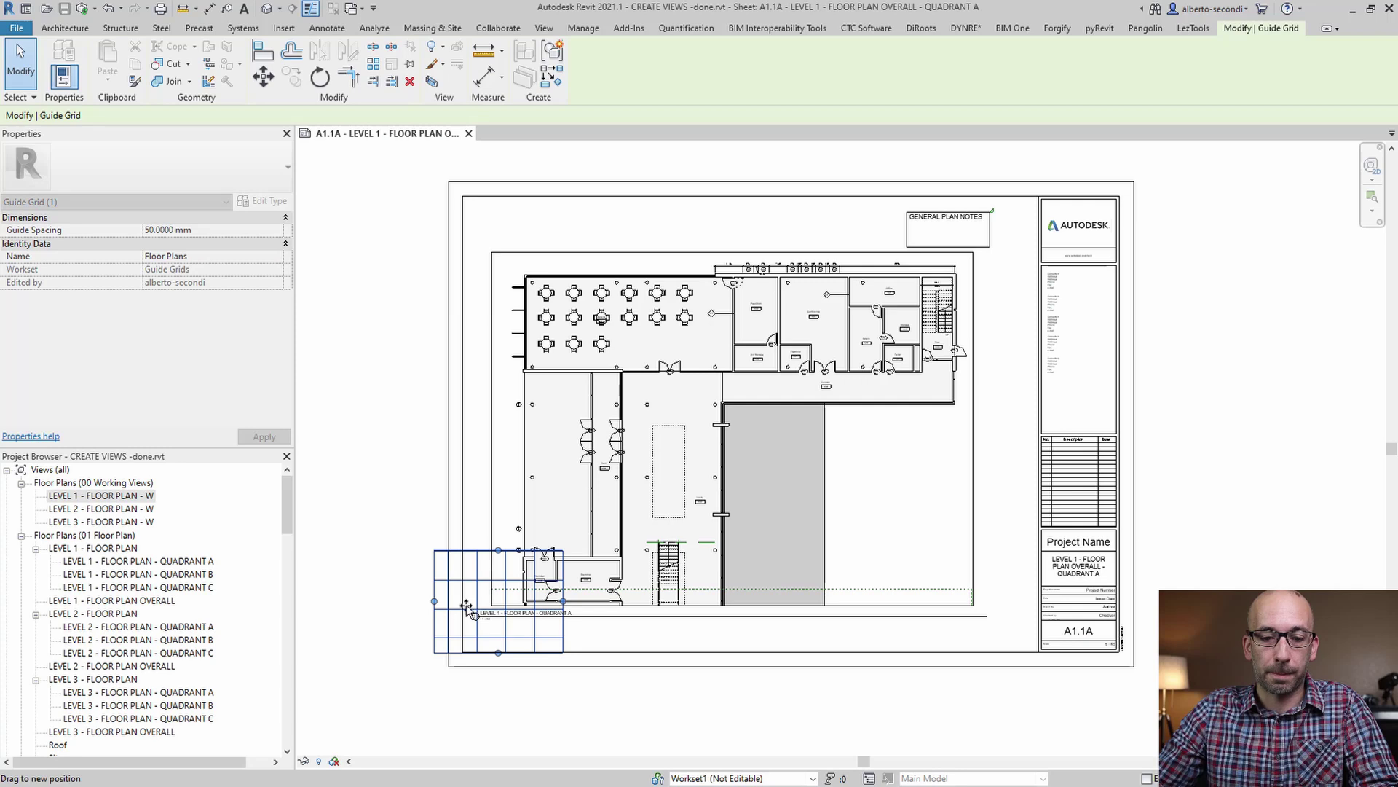
left_click_drag(463, 606, 462, 605)
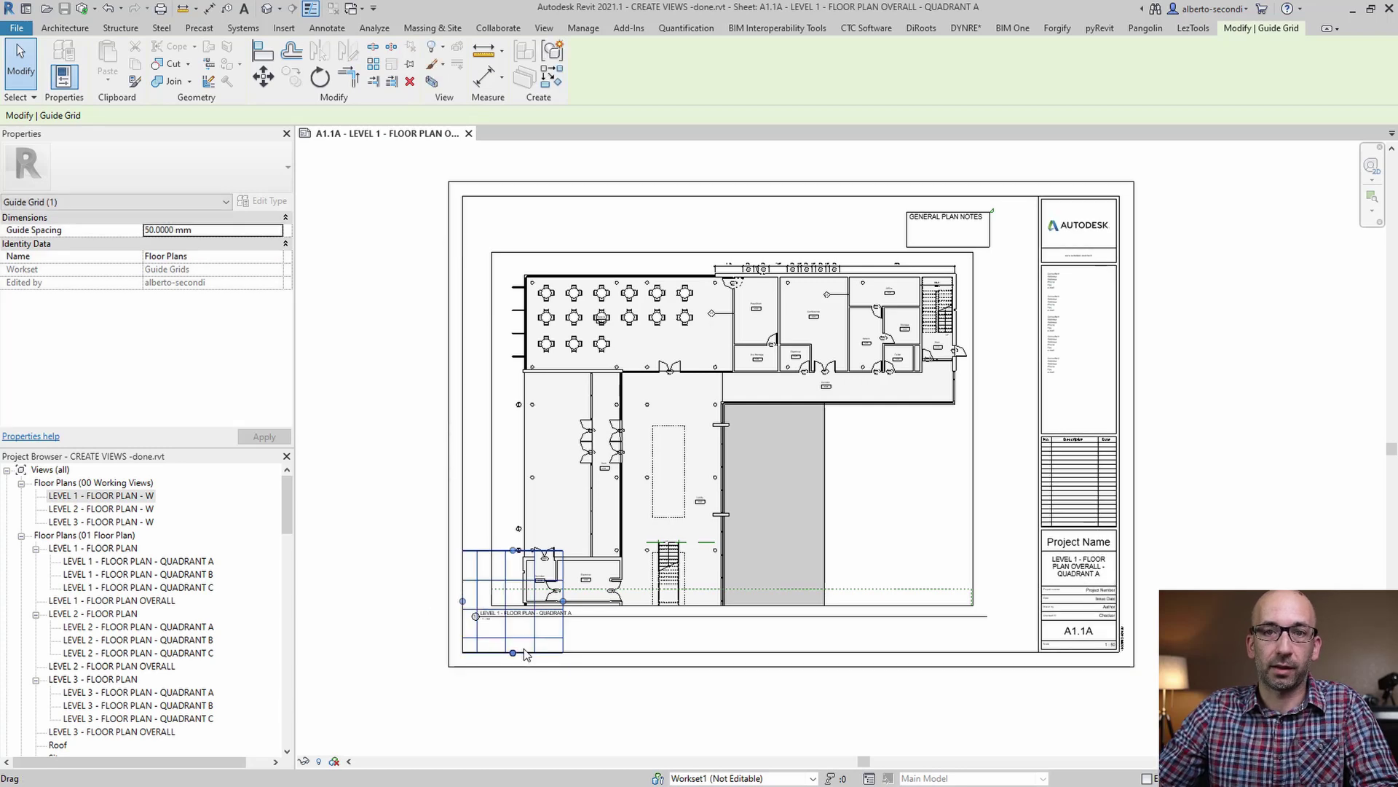
scroll(523, 649, "up", 3)
- Start an aligned dimension on the viewport's bottom border, then cancel it
scroll(680, 634, "up", 2)
left_click(666, 633)
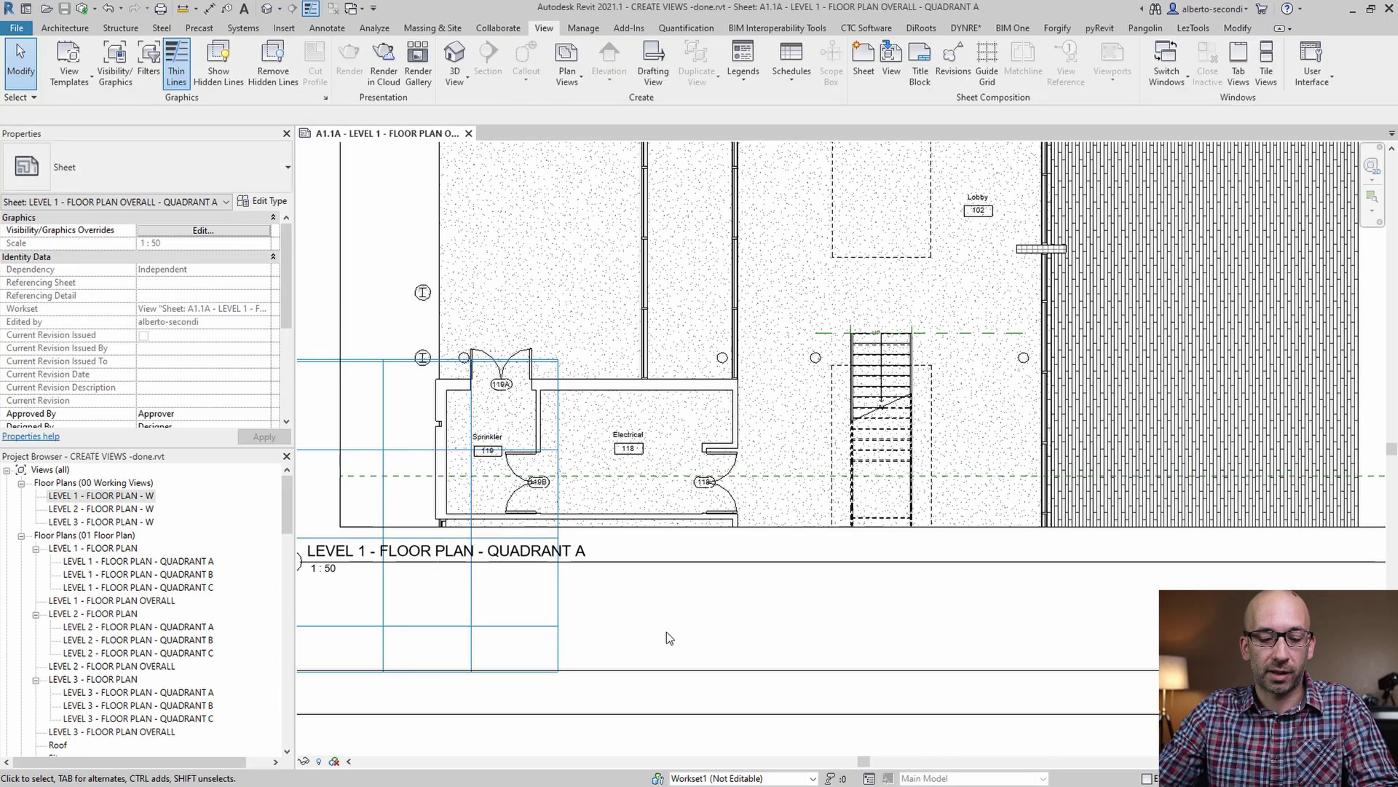
key("d")
key("i")
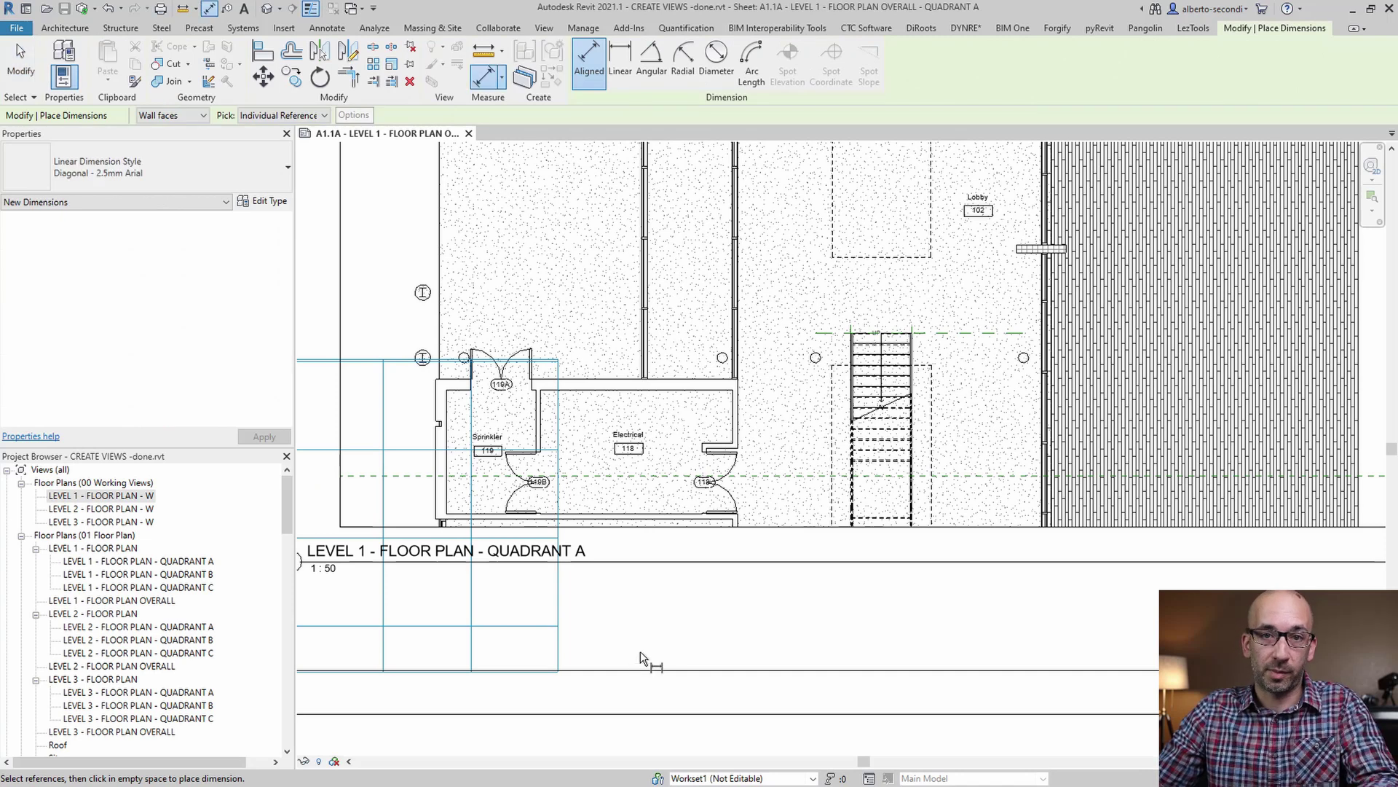
scroll(642, 657, "down", 2)
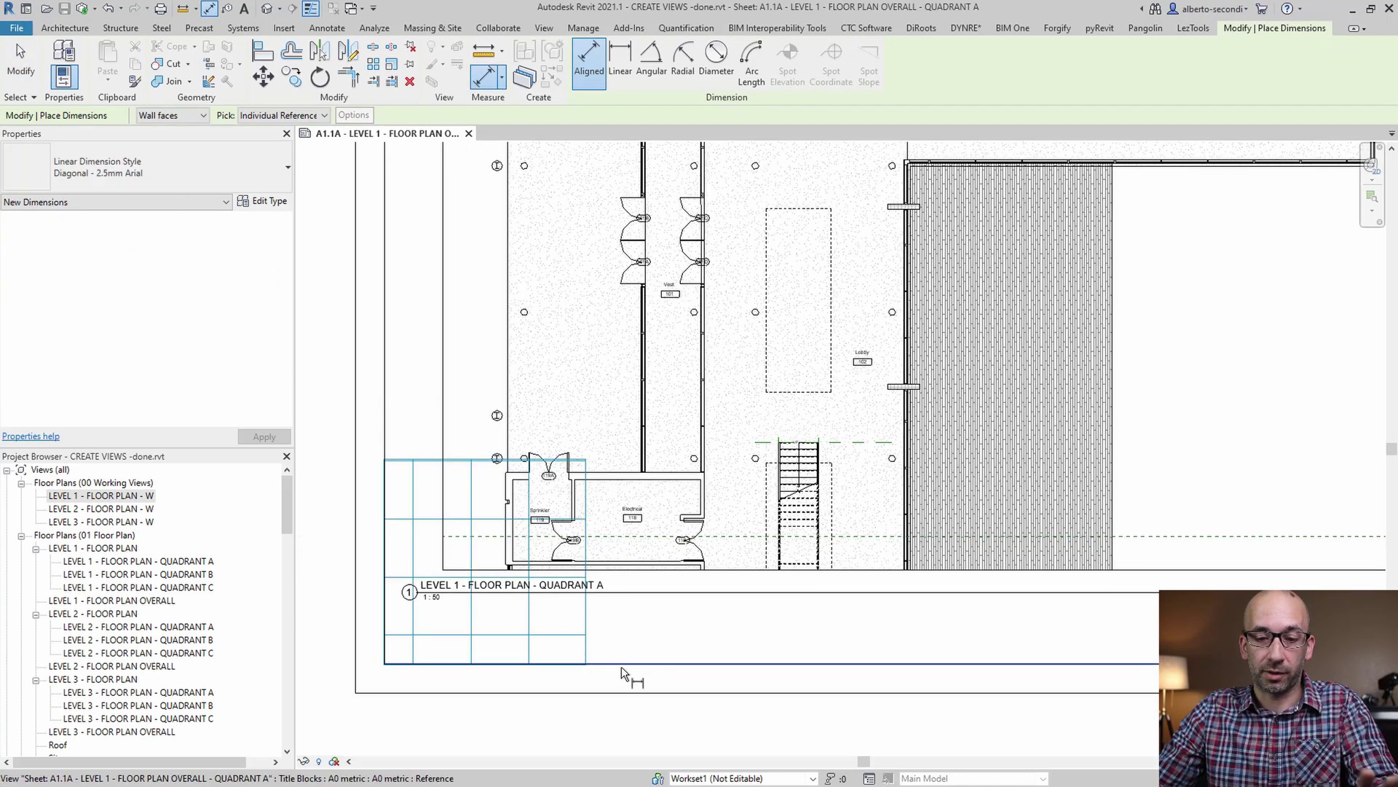
left_click(618, 664)
scroll(562, 643, "up", 2)
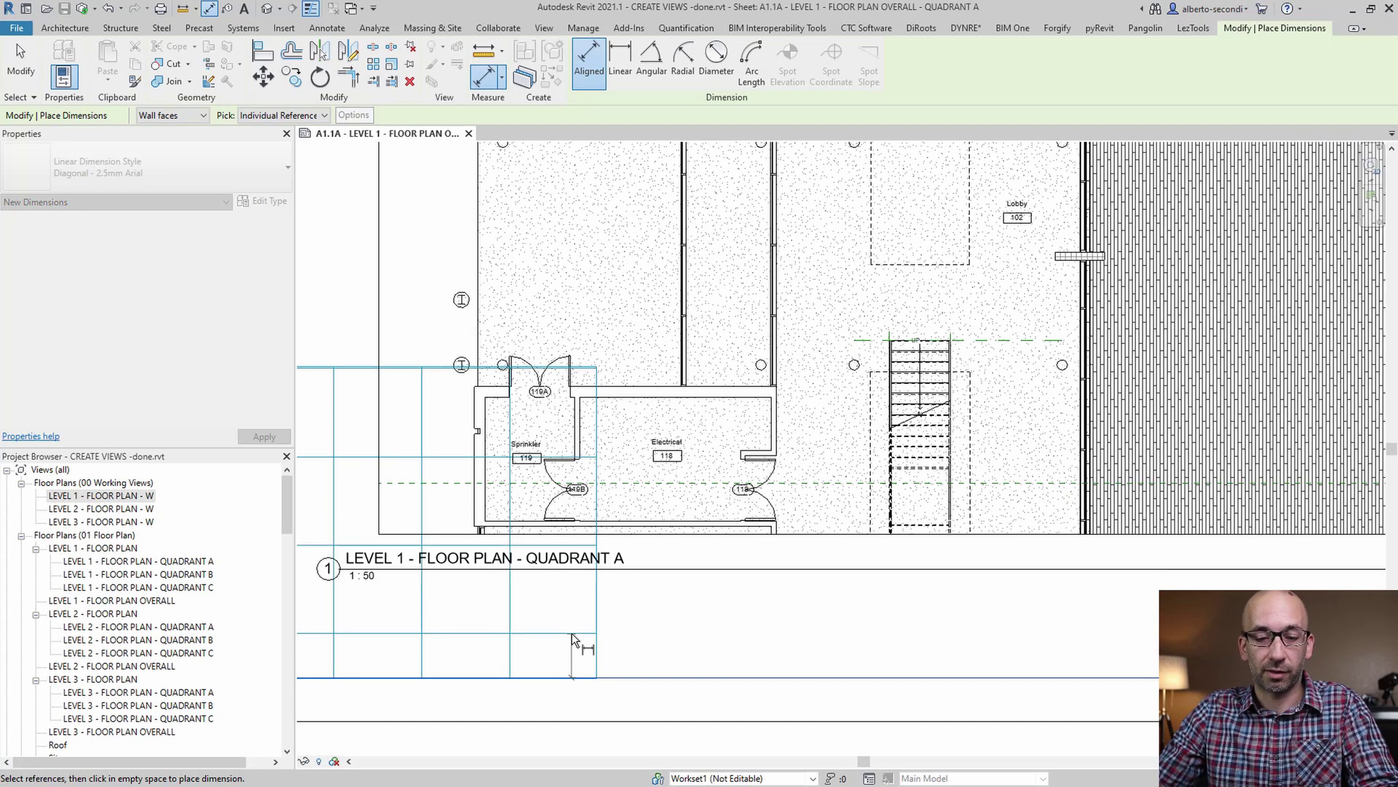
scroll(574, 634, "down", 2)
key("Escape")
key("Escape")
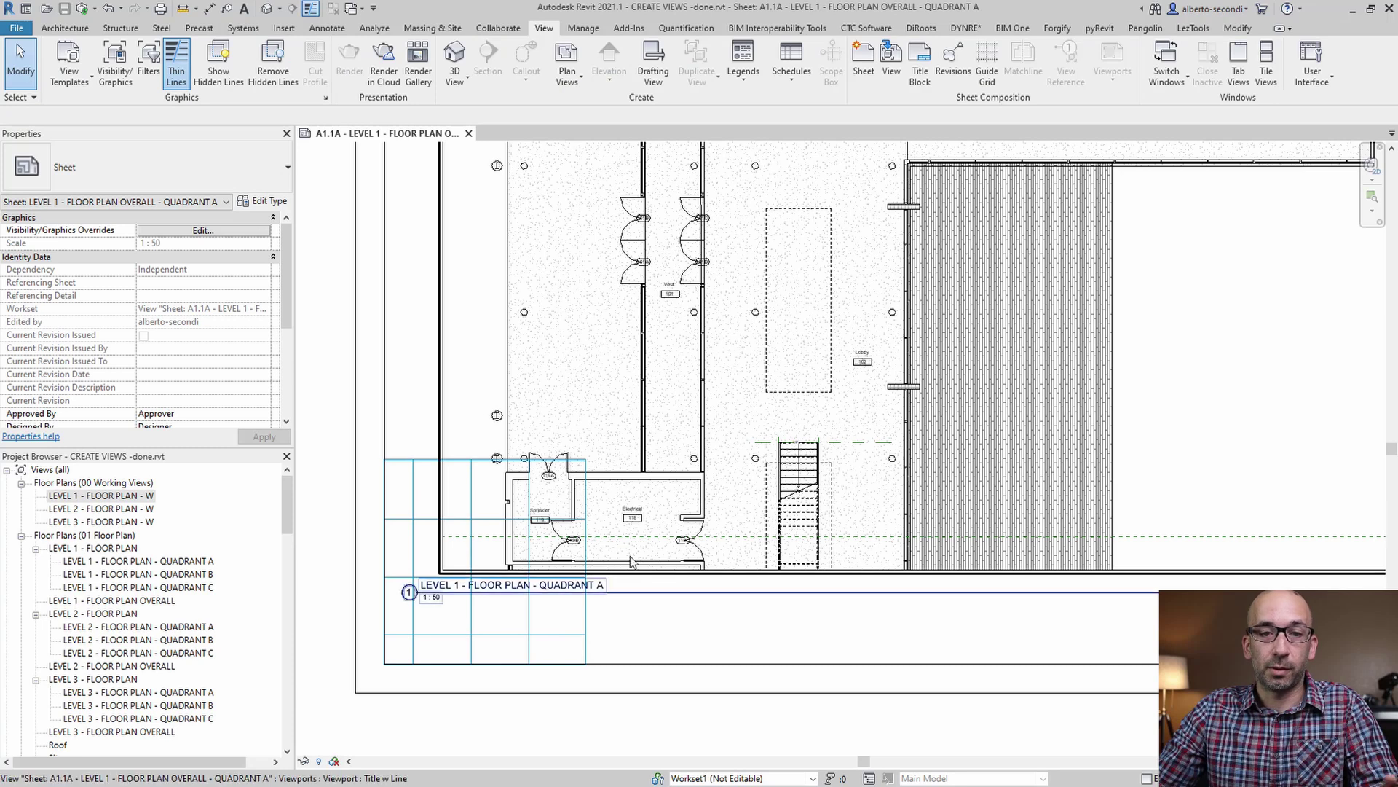
- Draw a 50 × 50 detail-line rectangle from the viewport's bottom-left corner
left_click(327, 28)
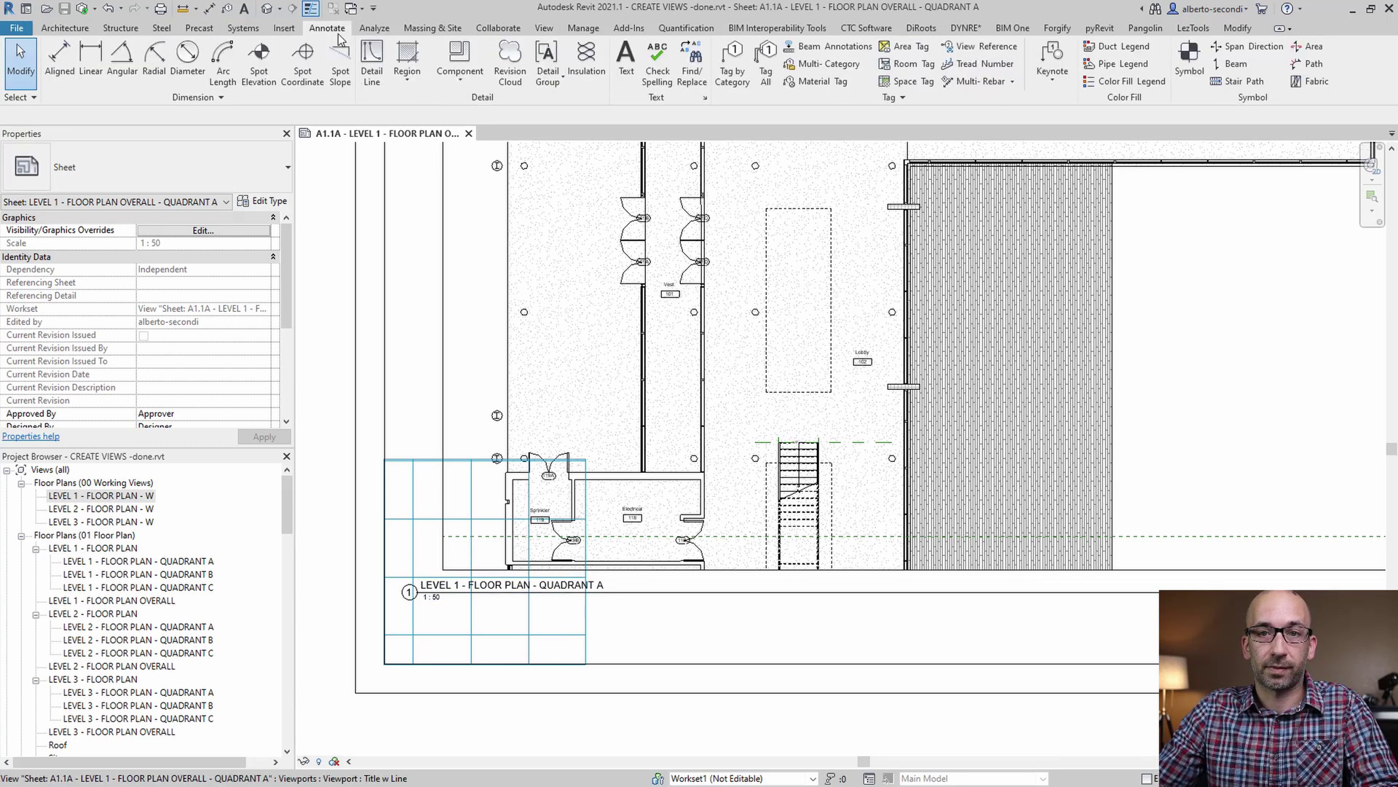
left_click(372, 65)
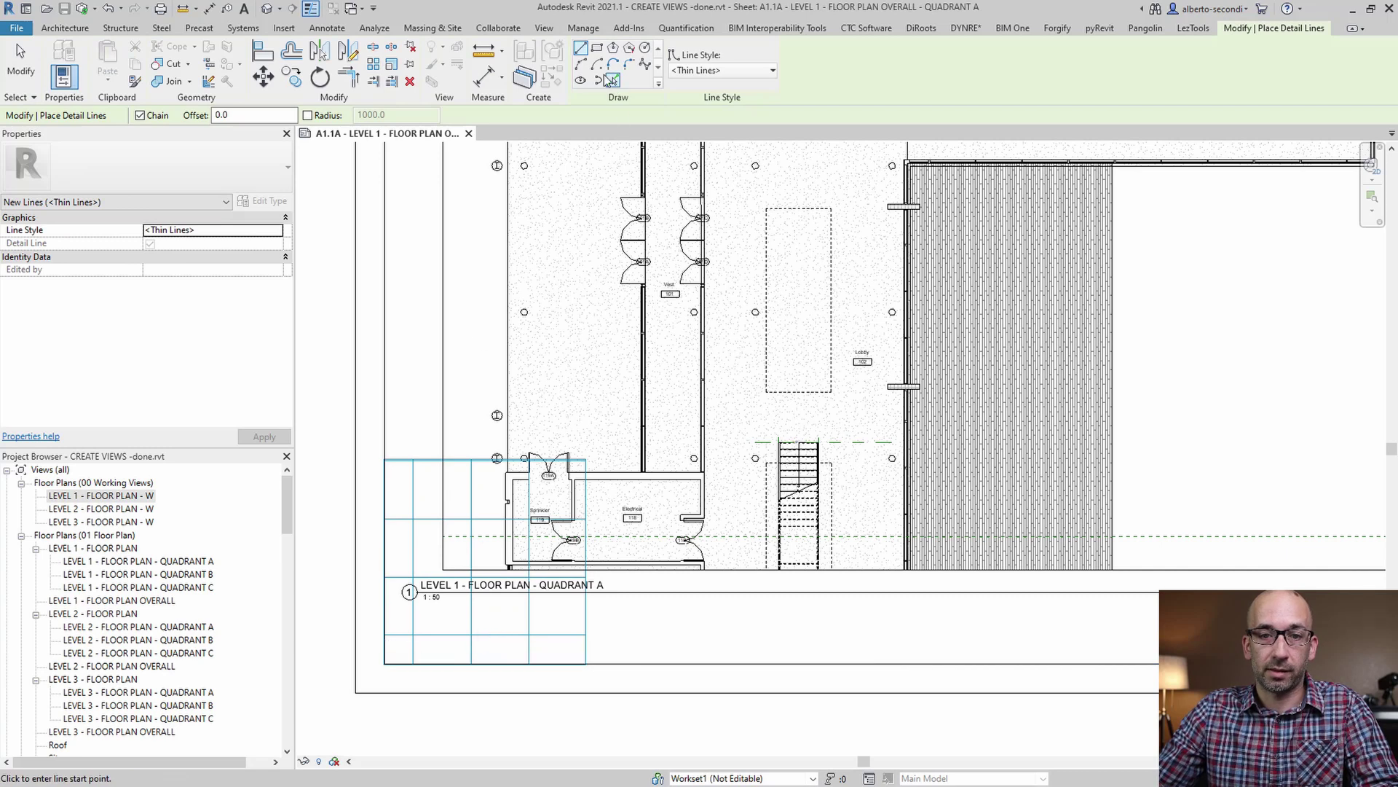
left_click(599, 50)
scroll(379, 659, "up", 8)
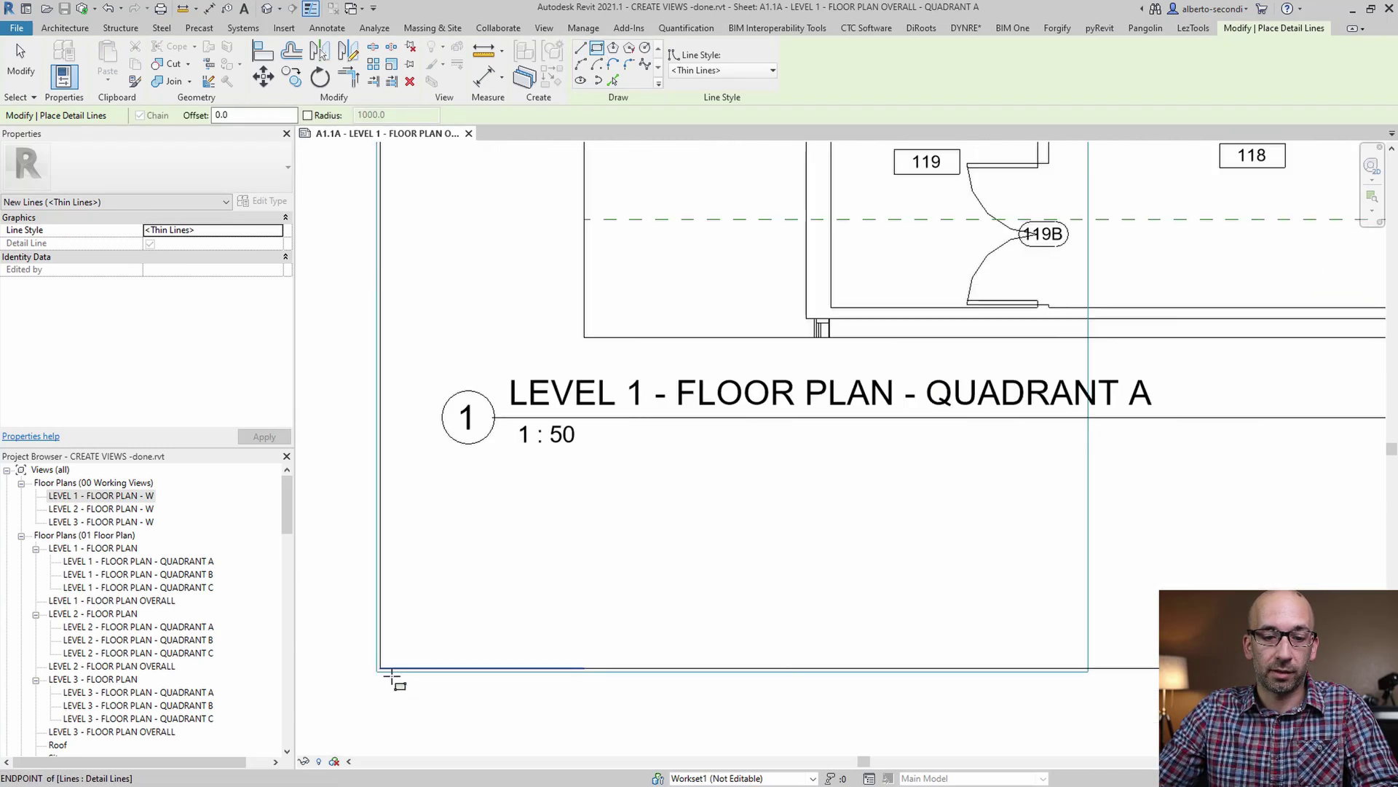
left_click(370, 660)
scroll(375, 655, "down", 5)
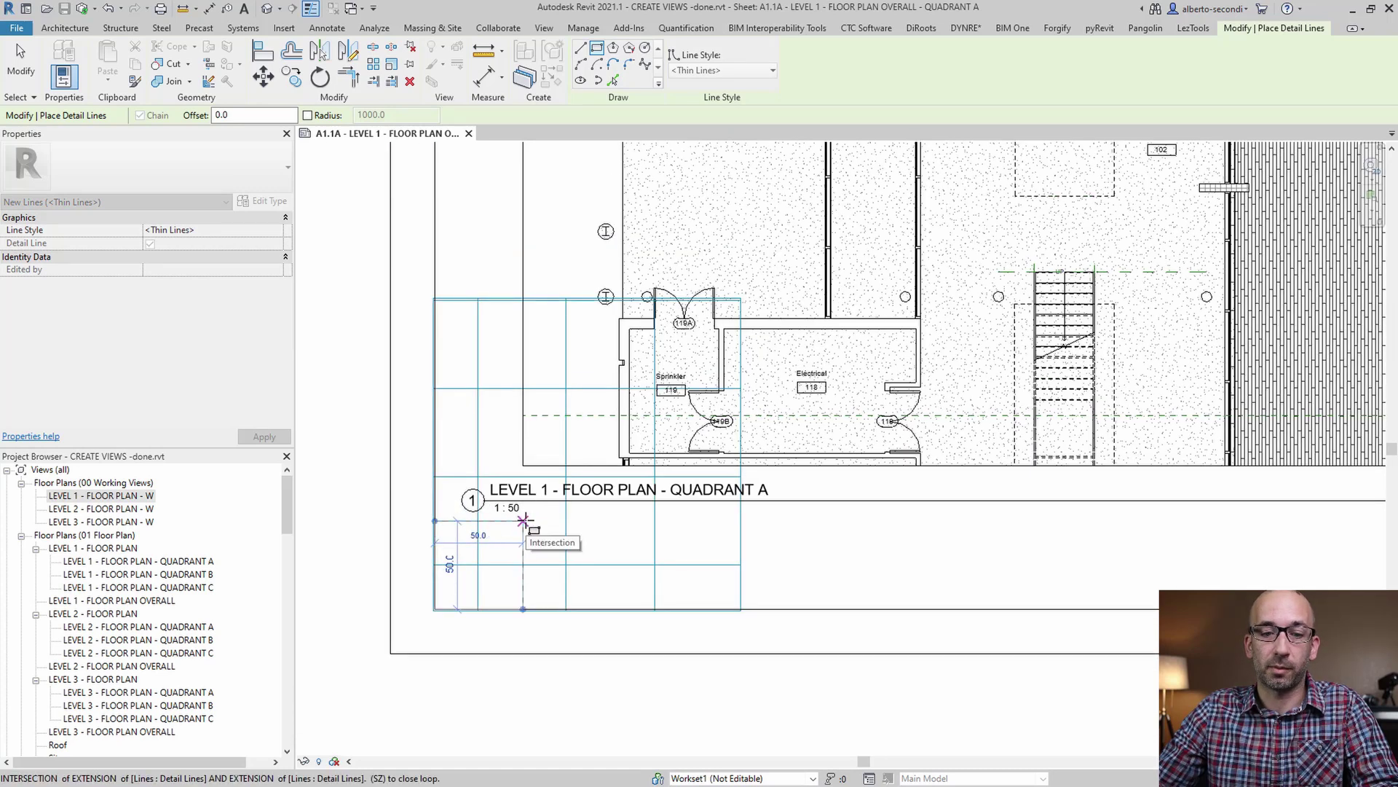
left_click(524, 520)
key("Escape")
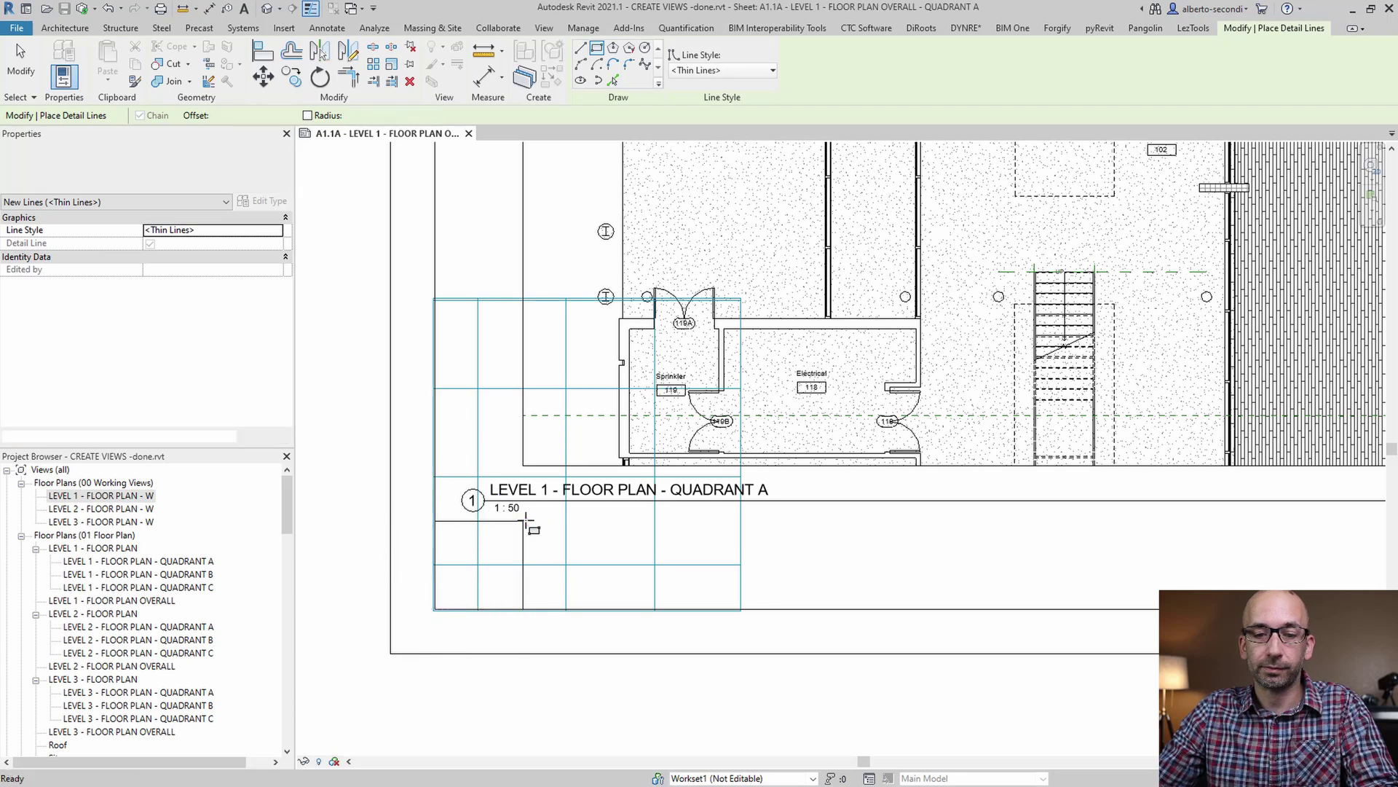
key("Escape")
key("a")
key("l")
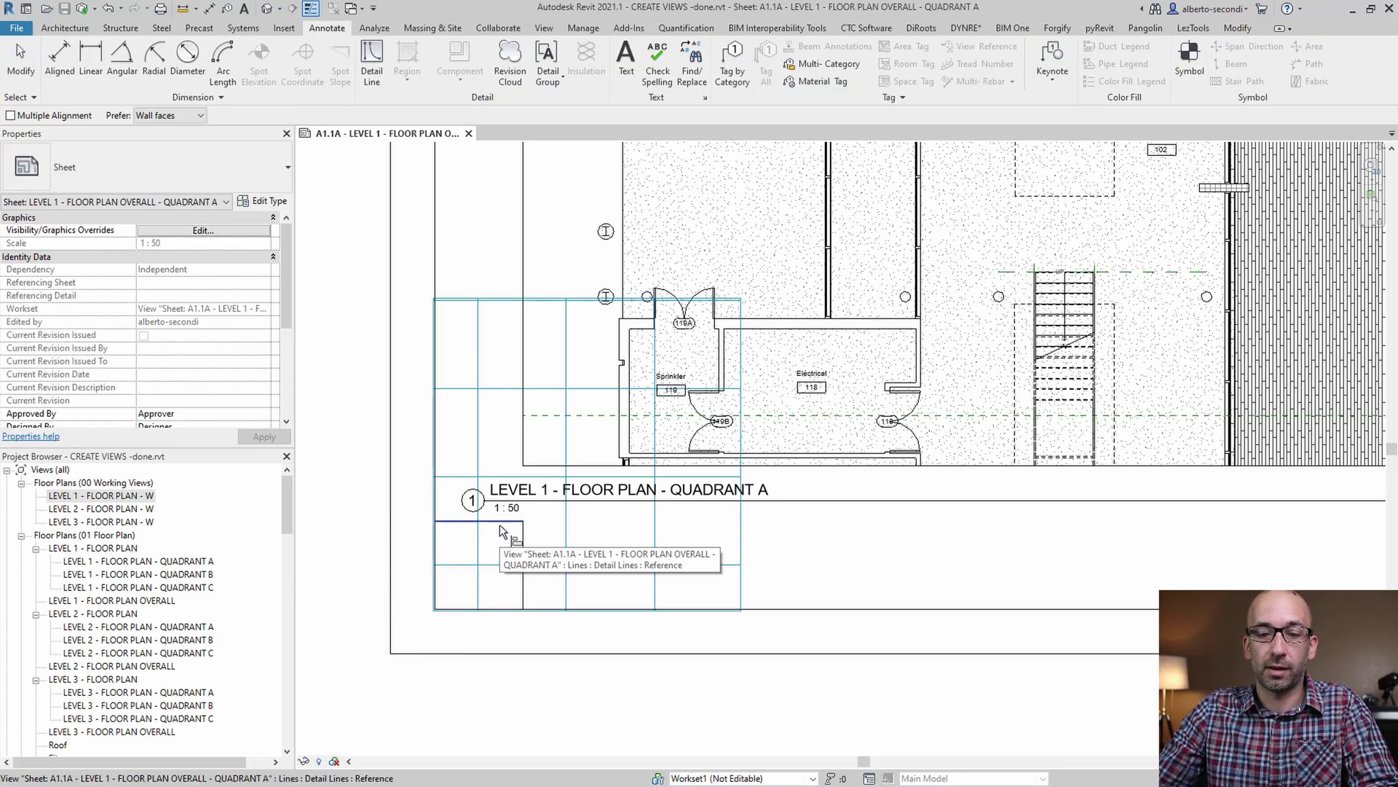
- Align a horizontal and a vertical guide grid line to the rectangle's edges
left_click(500, 522)
left_click(606, 566)
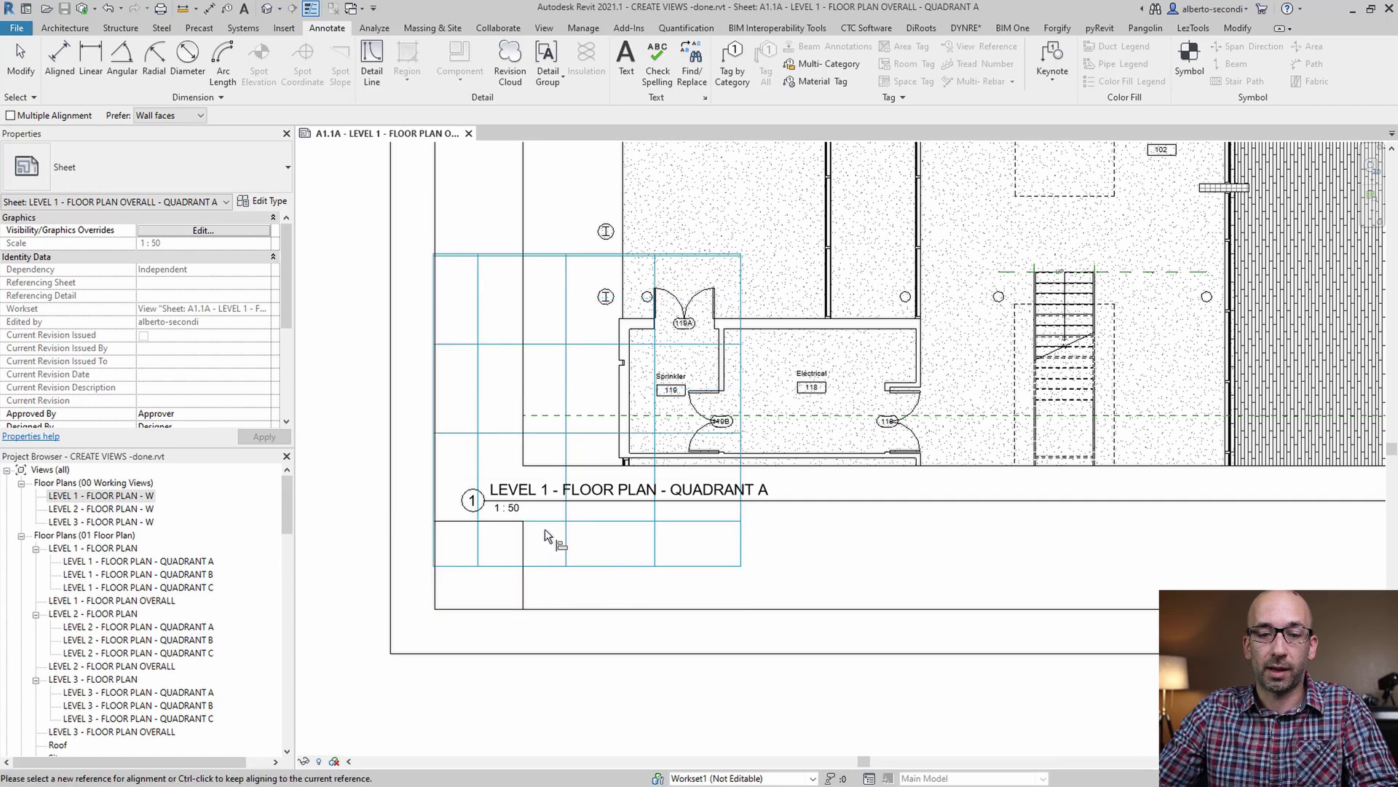
left_click(524, 544)
left_click(479, 543)
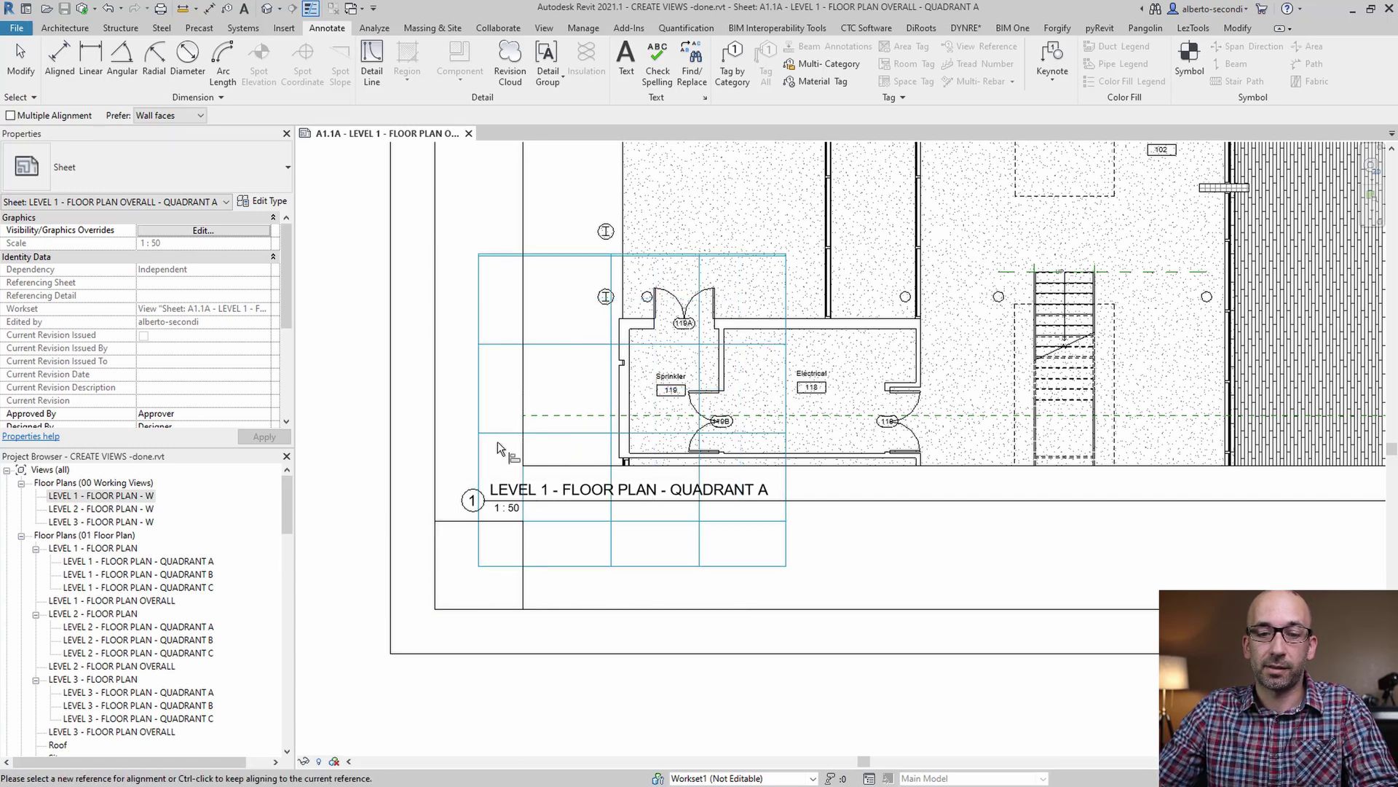
key("Escape")
- Resize the guide grid down to a small block around the rectangle
left_click(605, 566)
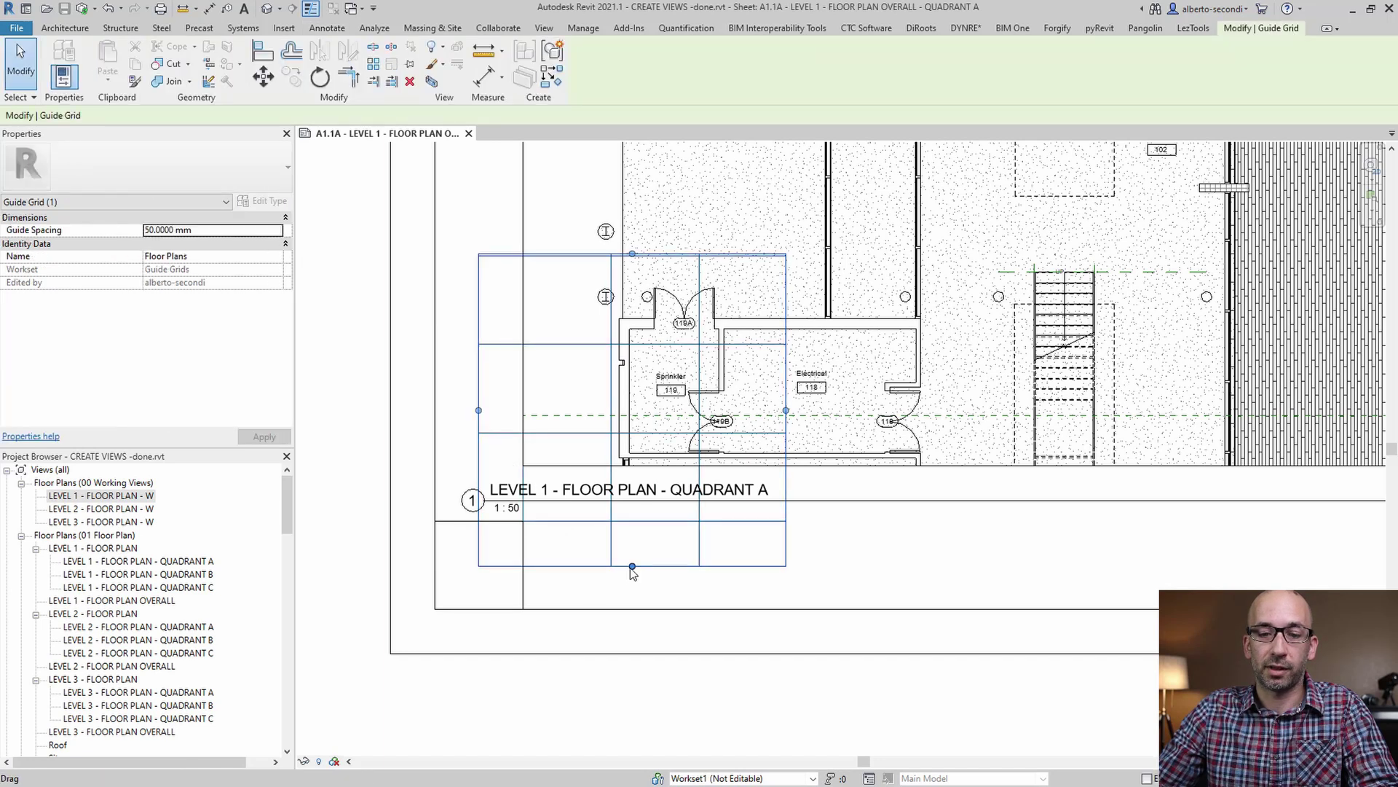
left_click_drag(631, 603, 623, 596)
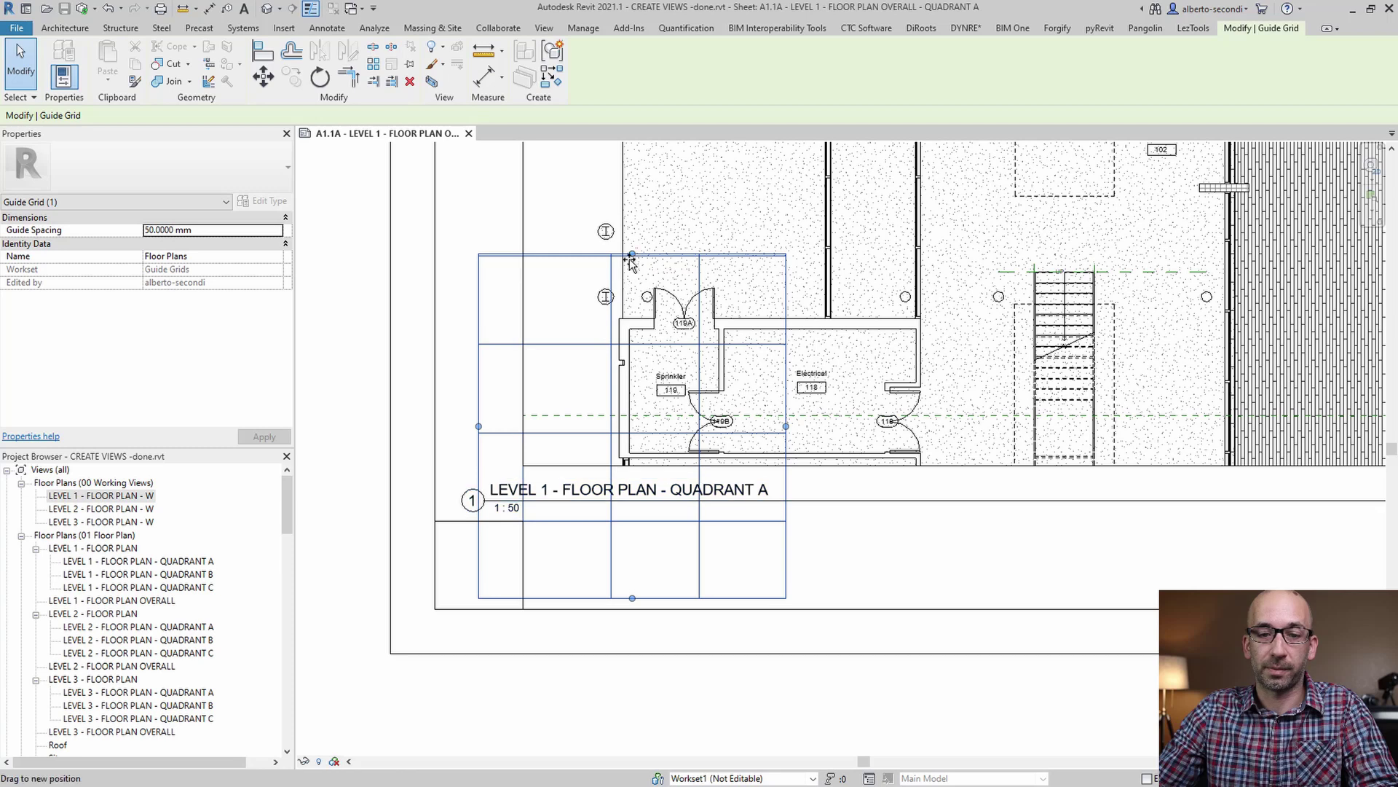
left_click_drag(598, 457, 599, 455)
left_click_drag(786, 526, 601, 537)
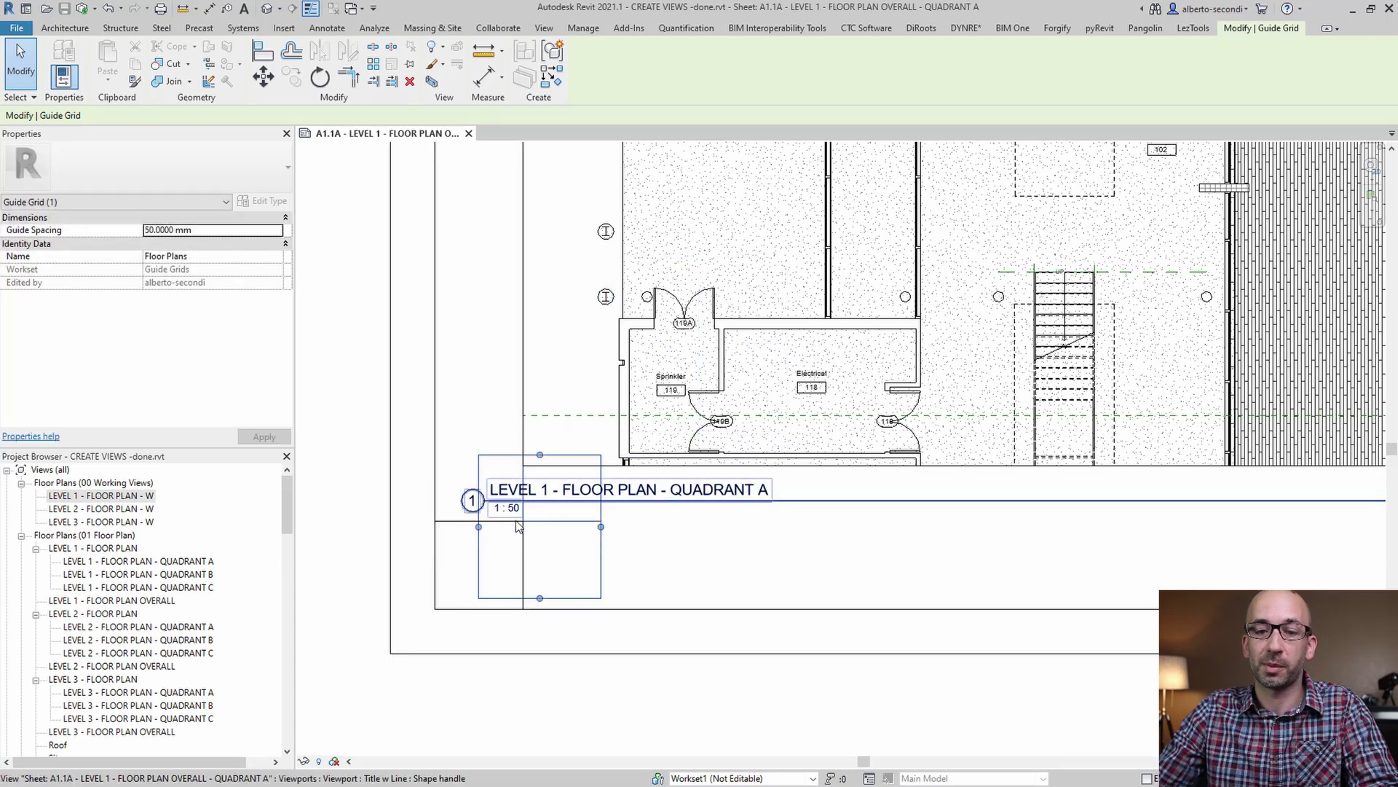
- Delete the temporary horizontal and vertical detail lines
left_click(457, 526)
key("Delete")
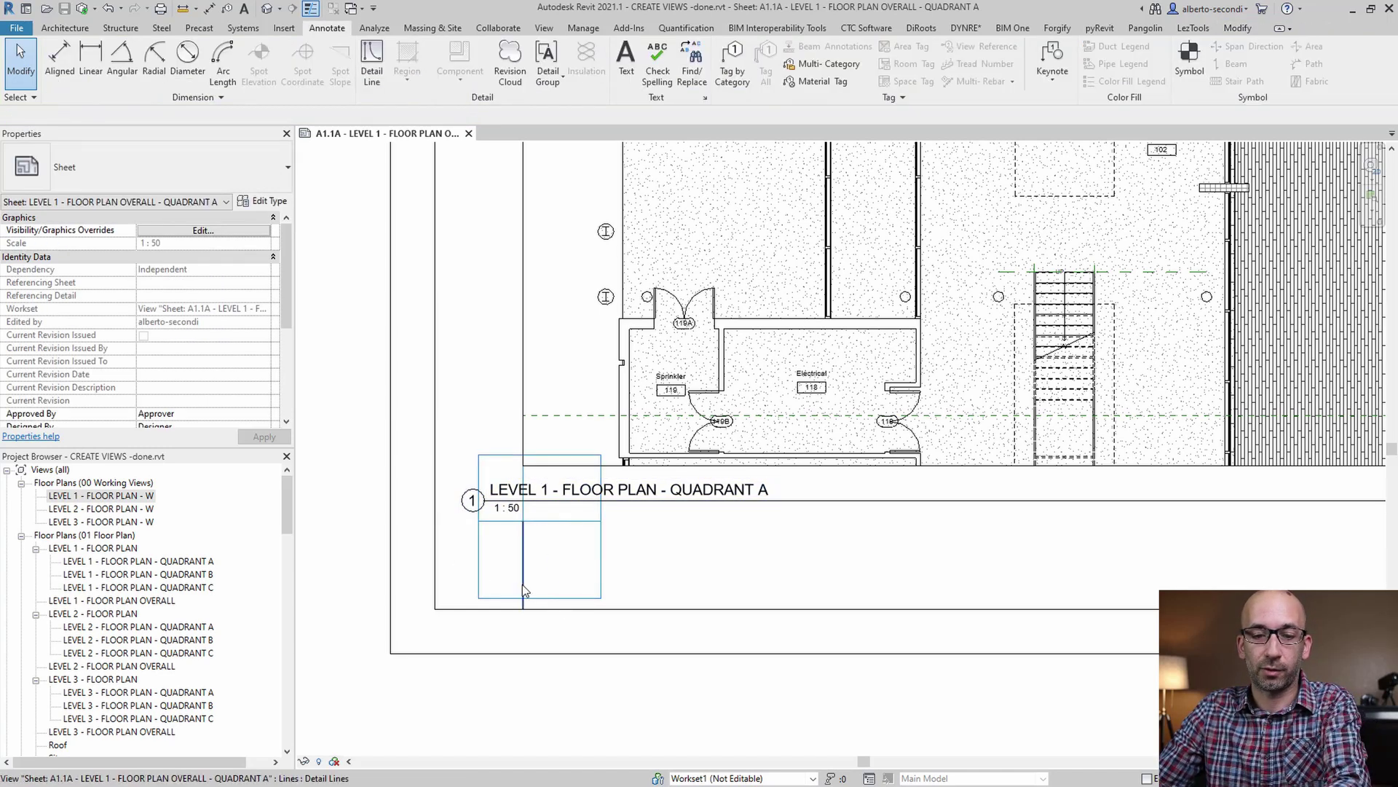
left_click(522, 584)
key("Delete")
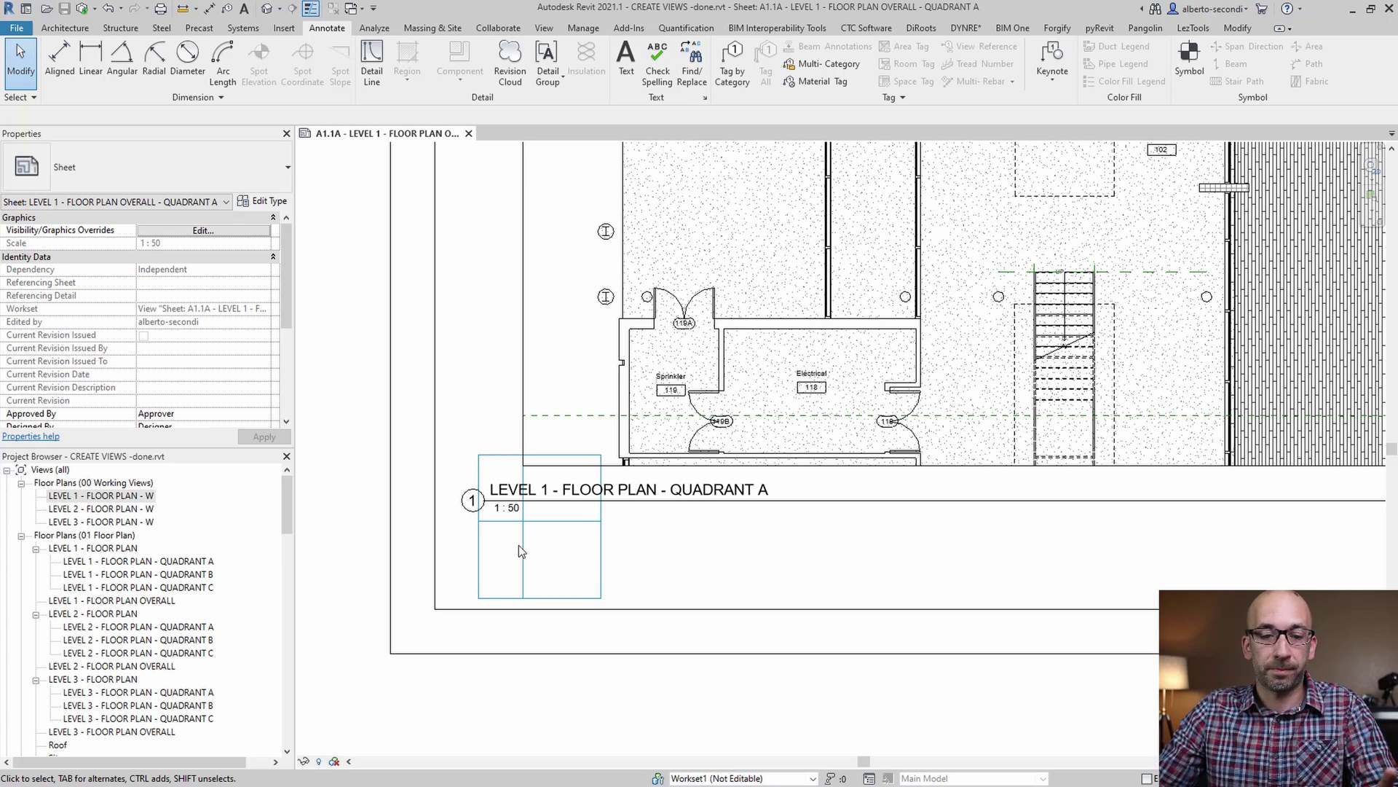
left_click(690, 606)
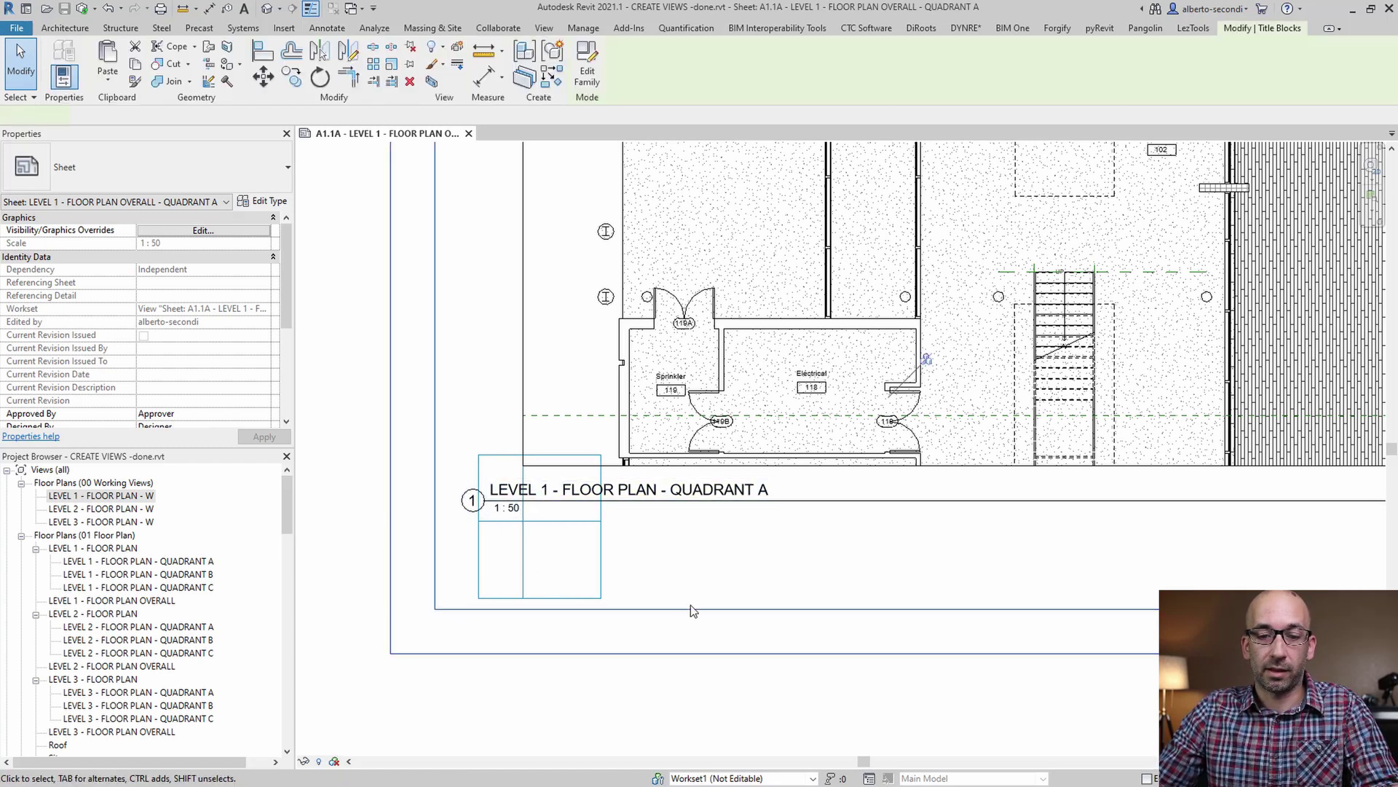
key("Escape")
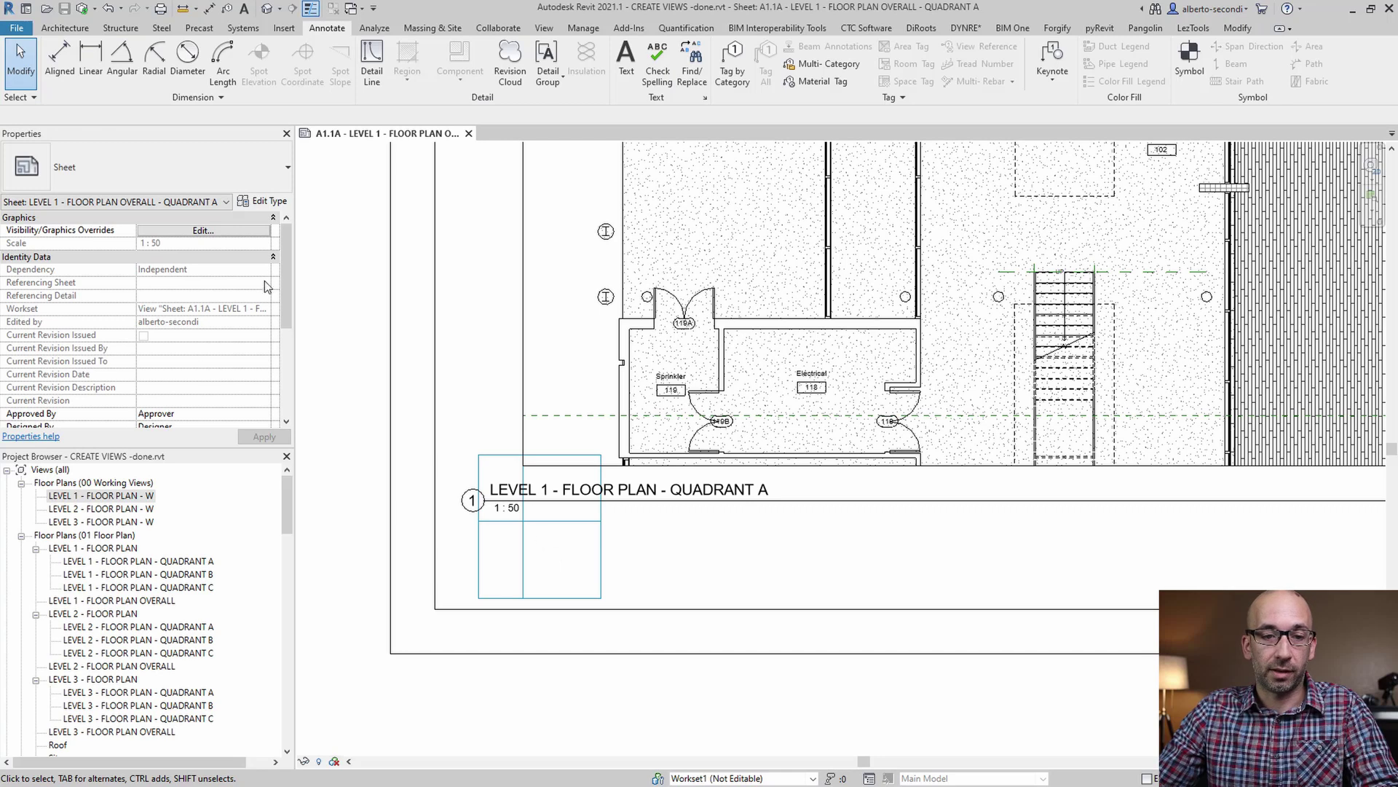
- Open sheet A1.2A from the Project Browser
scroll(287, 329, "down", 4)
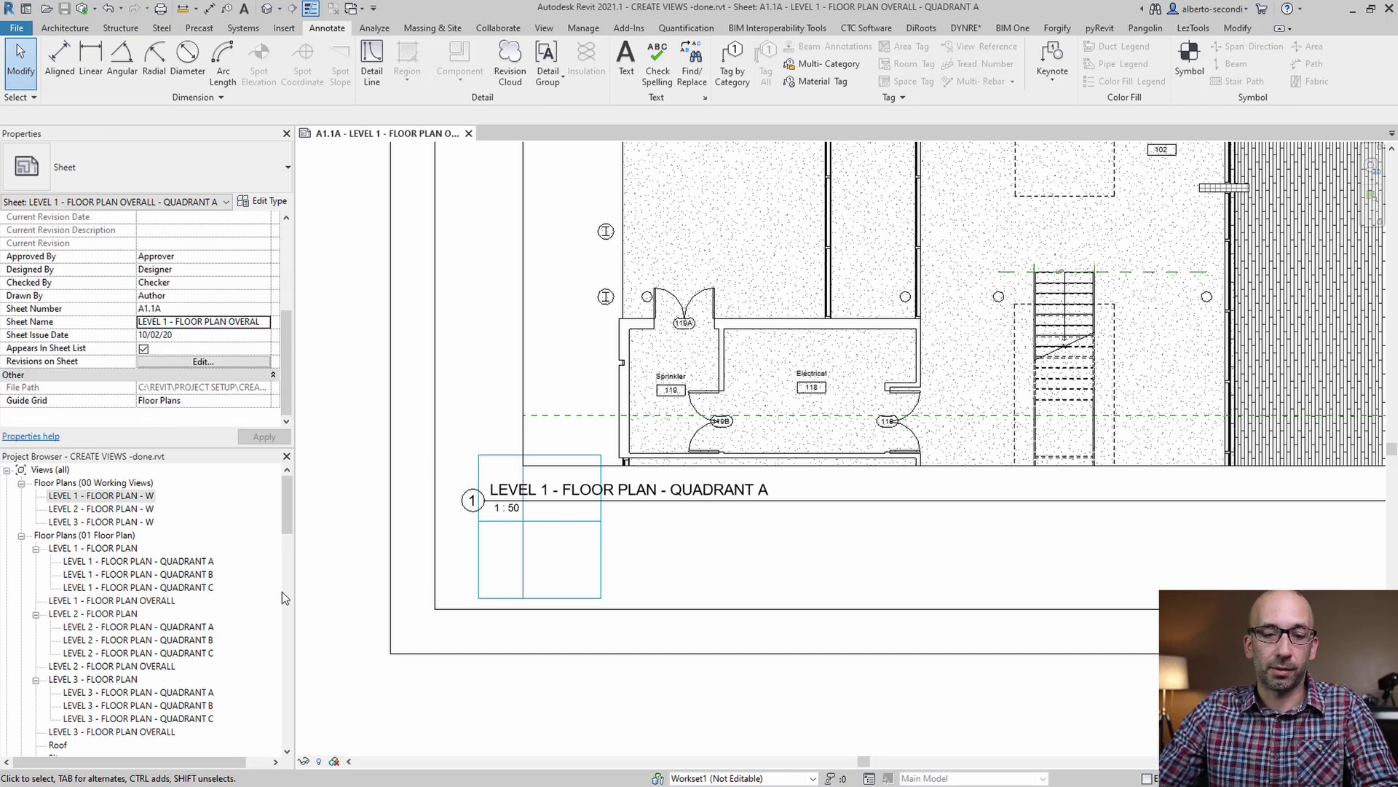
left_click_drag(284, 516, 285, 651)
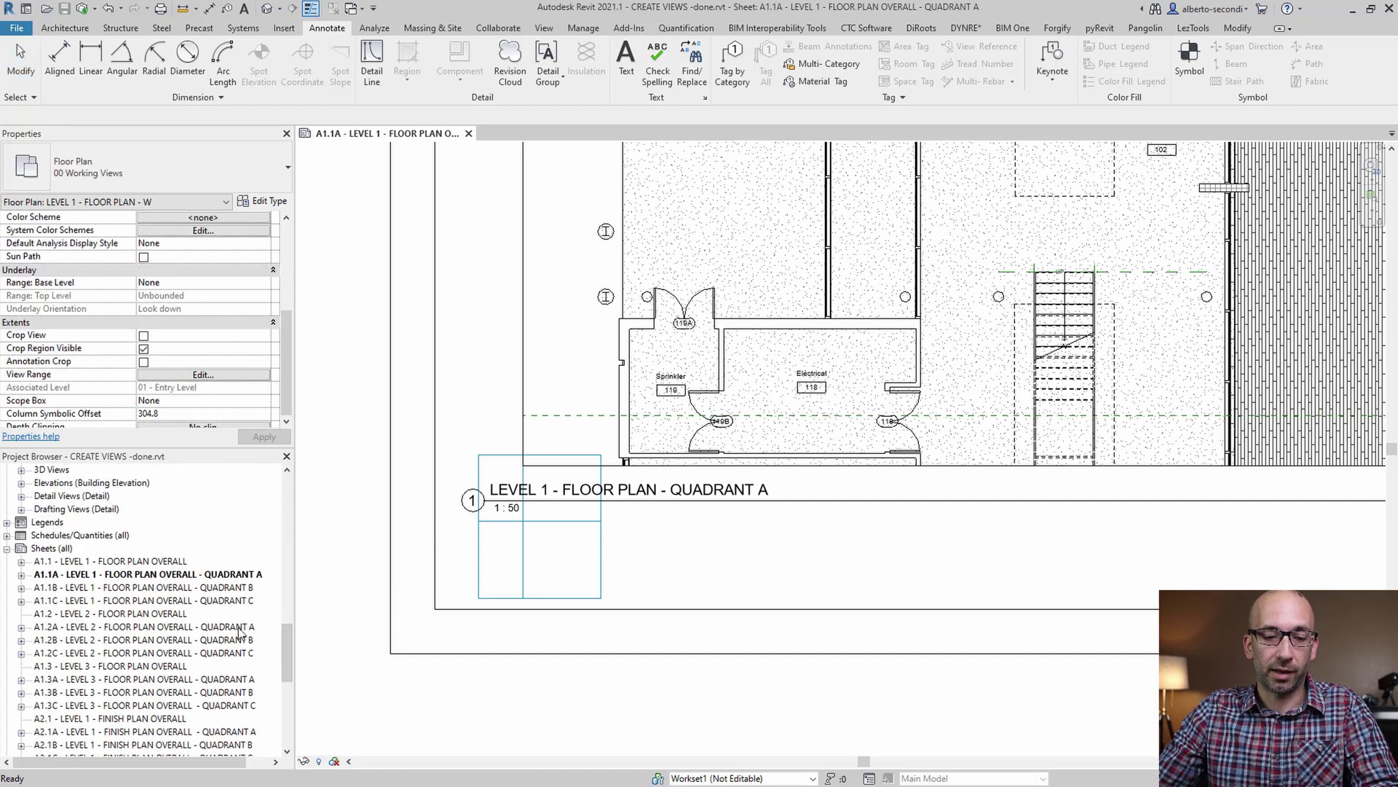
left_click(231, 628)
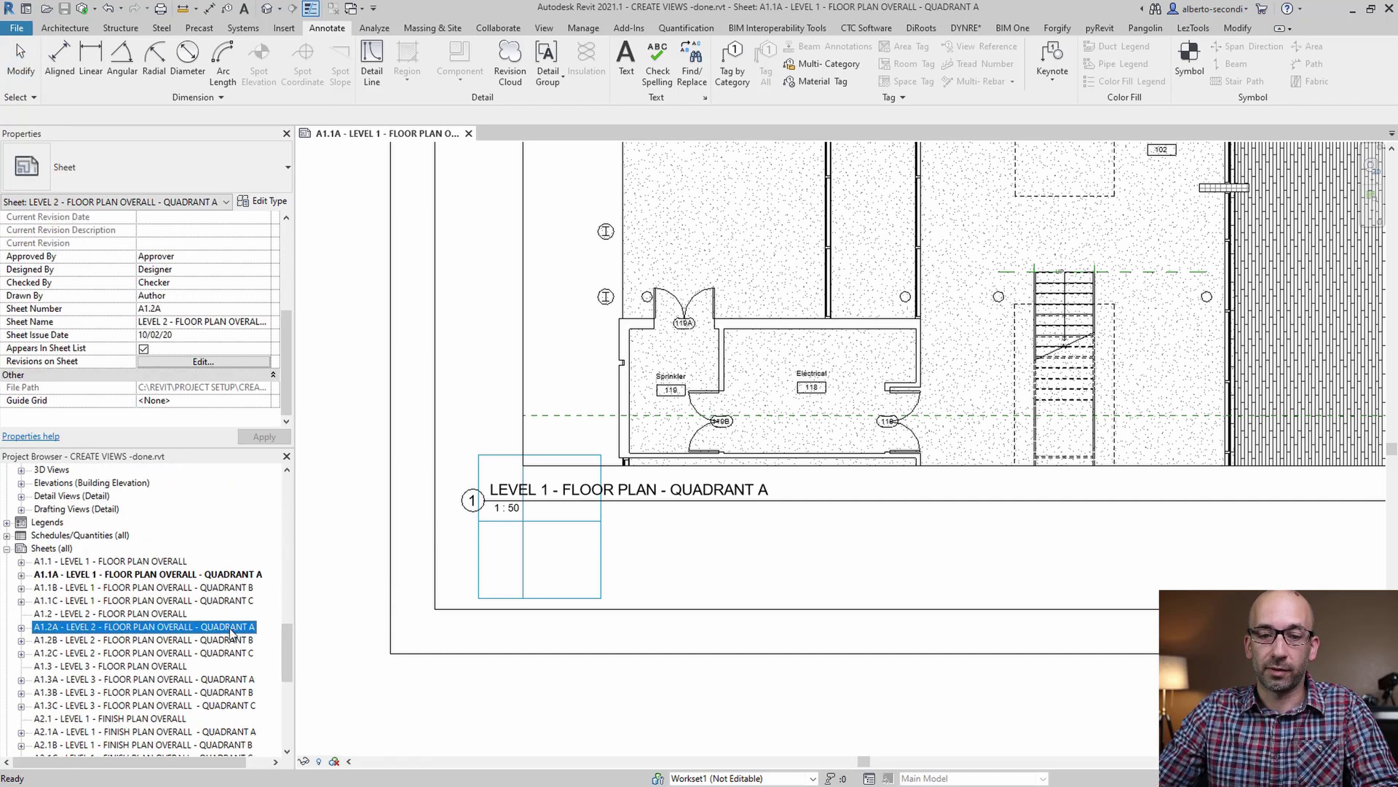
double_click(232, 630)
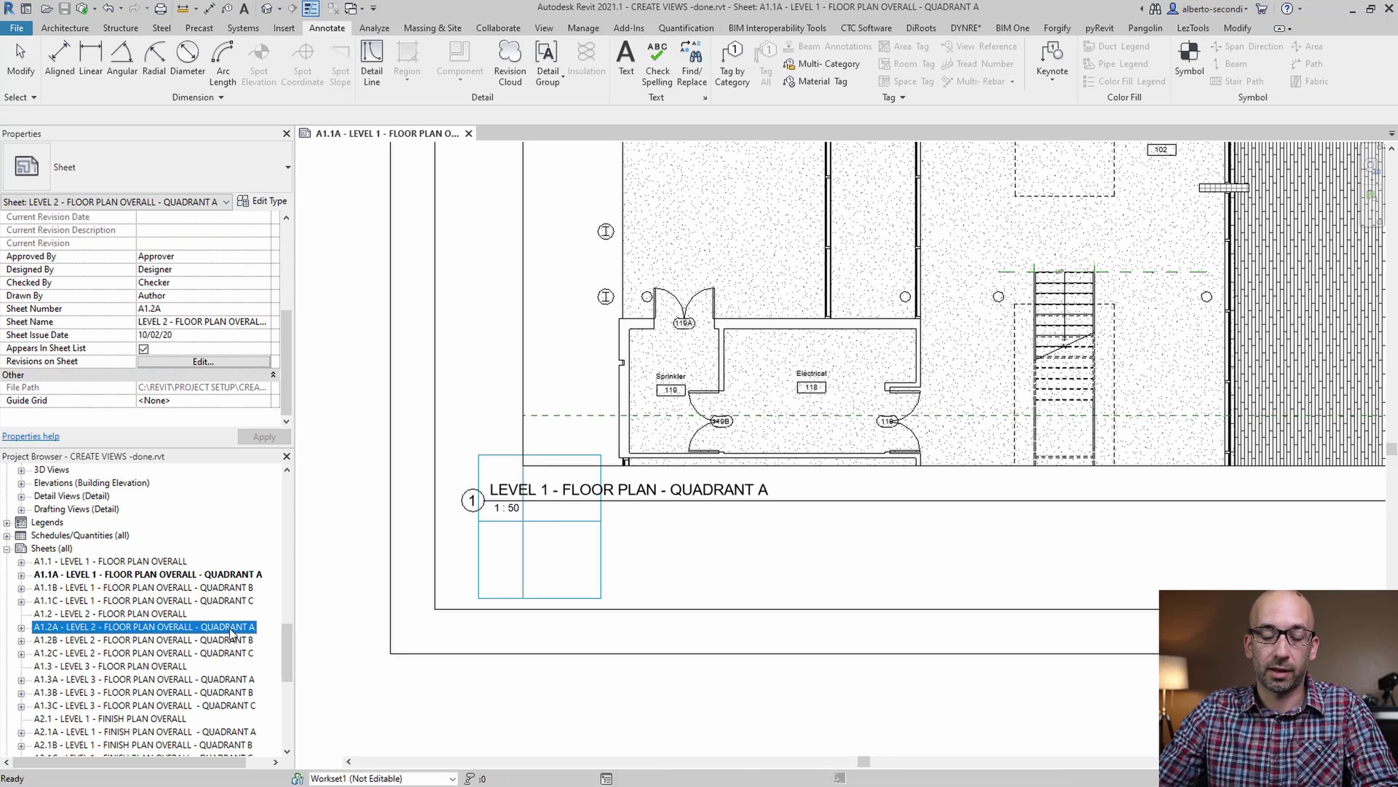
- Set sheet A1.2A's Guide Grid property to Floor Plans
middle_click_drag(643, 577, 644, 452)
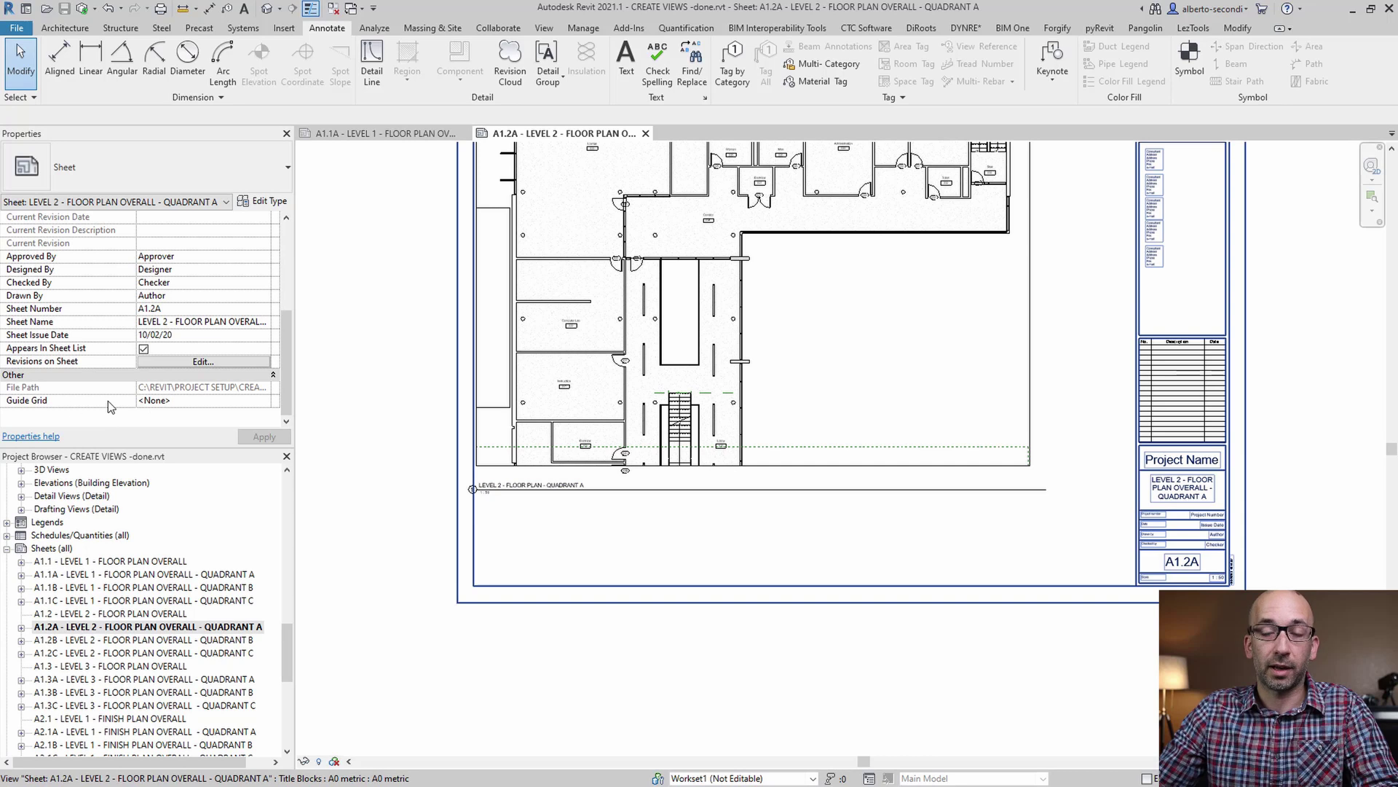
left_click(231, 402)
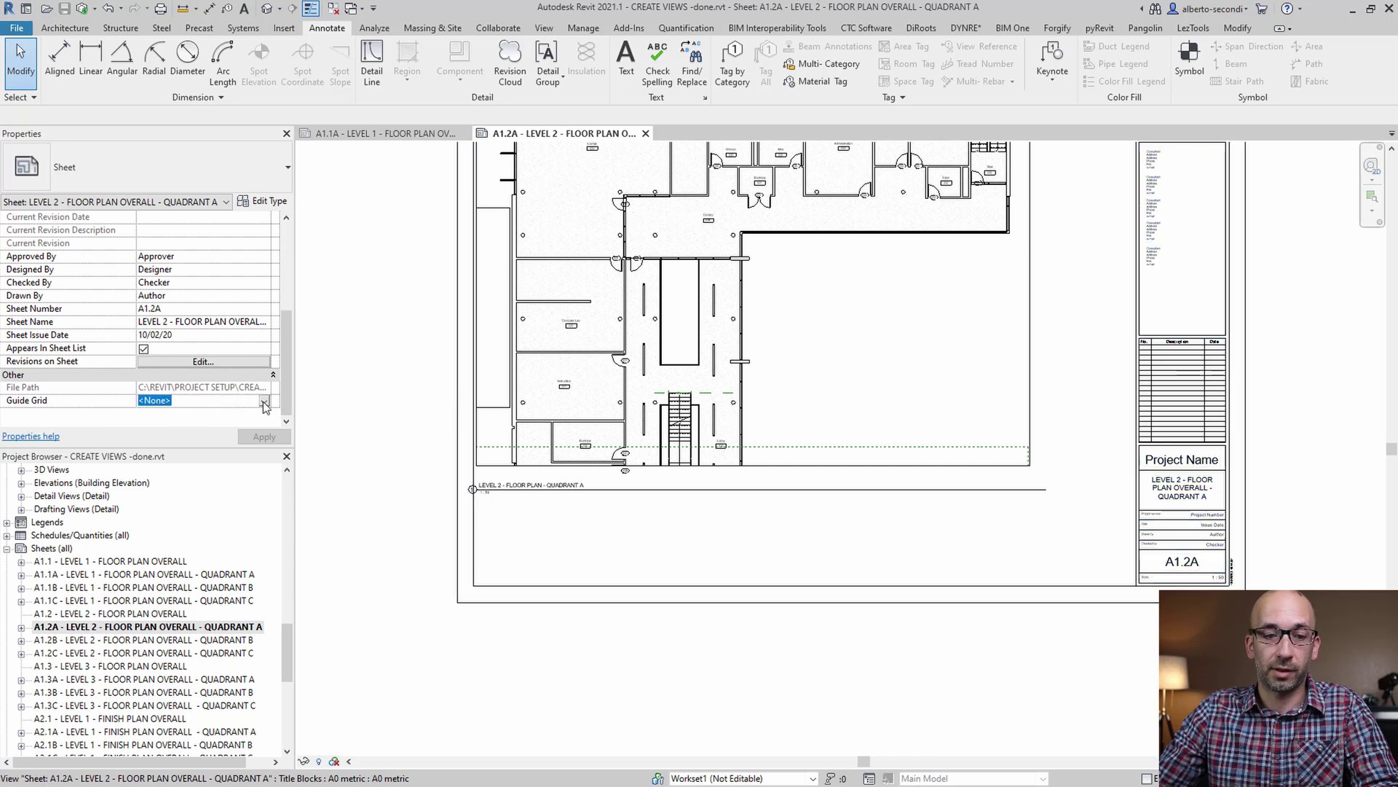
left_click(264, 401)
left_click(175, 426)
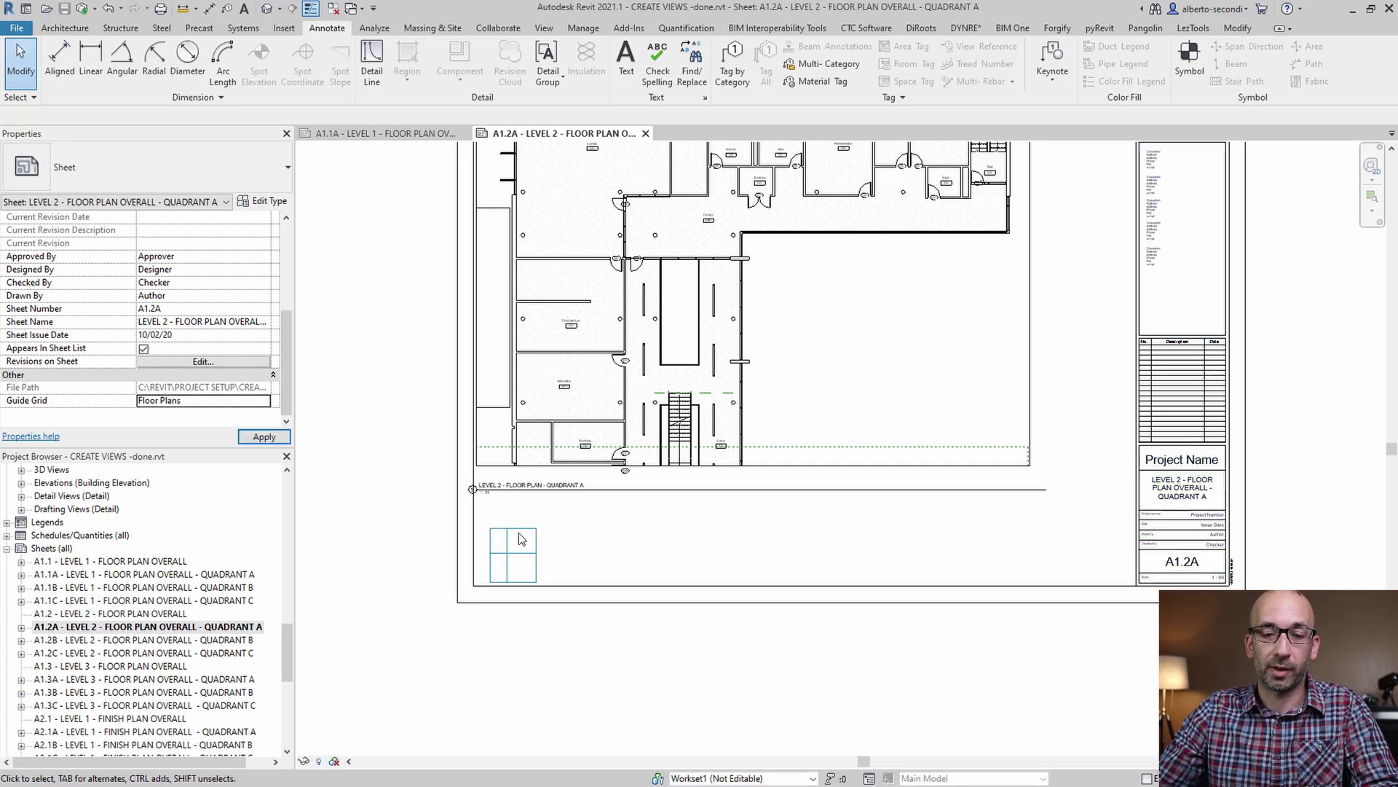
- Move the Level 2 floor plan viewport down onto the guide grid
scroll(575, 508, "up", 4)
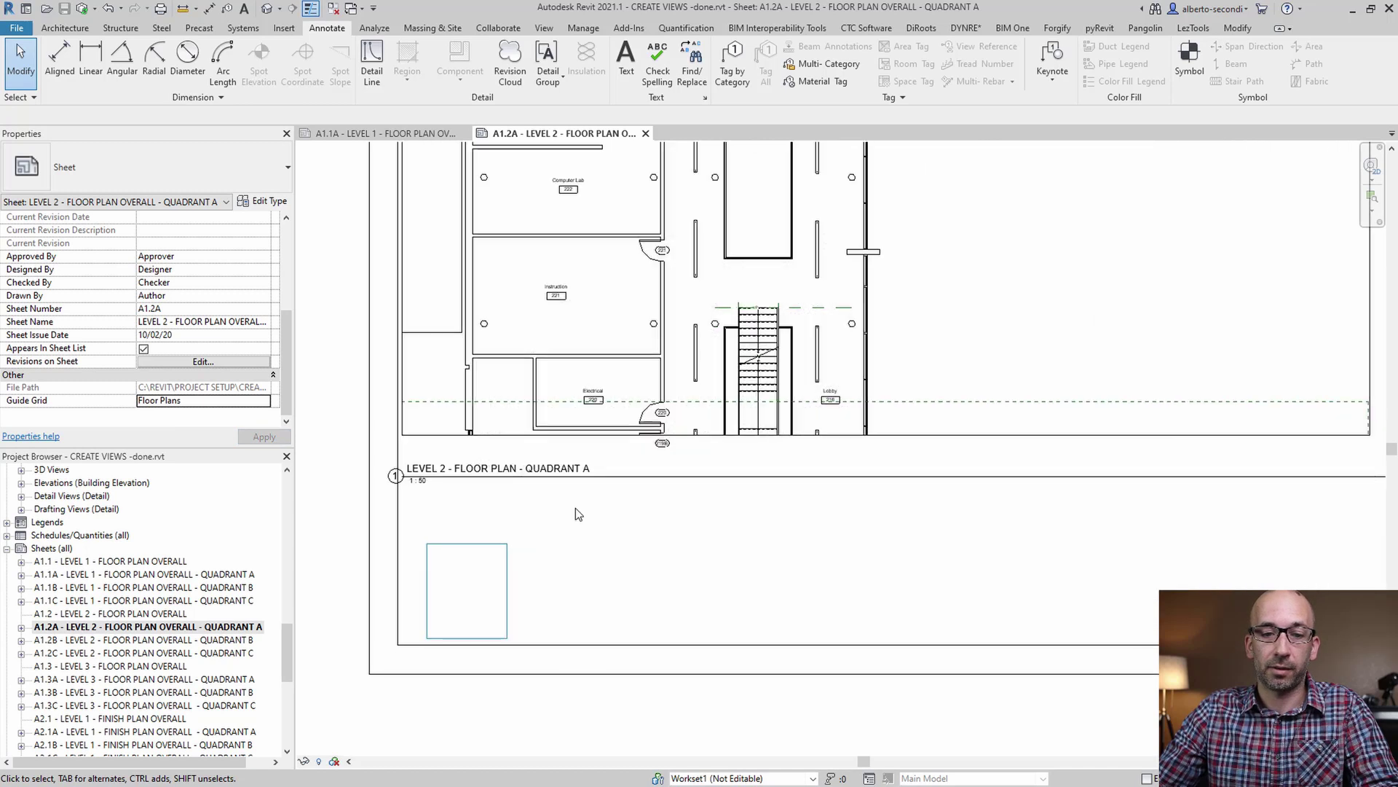
left_click(481, 417)
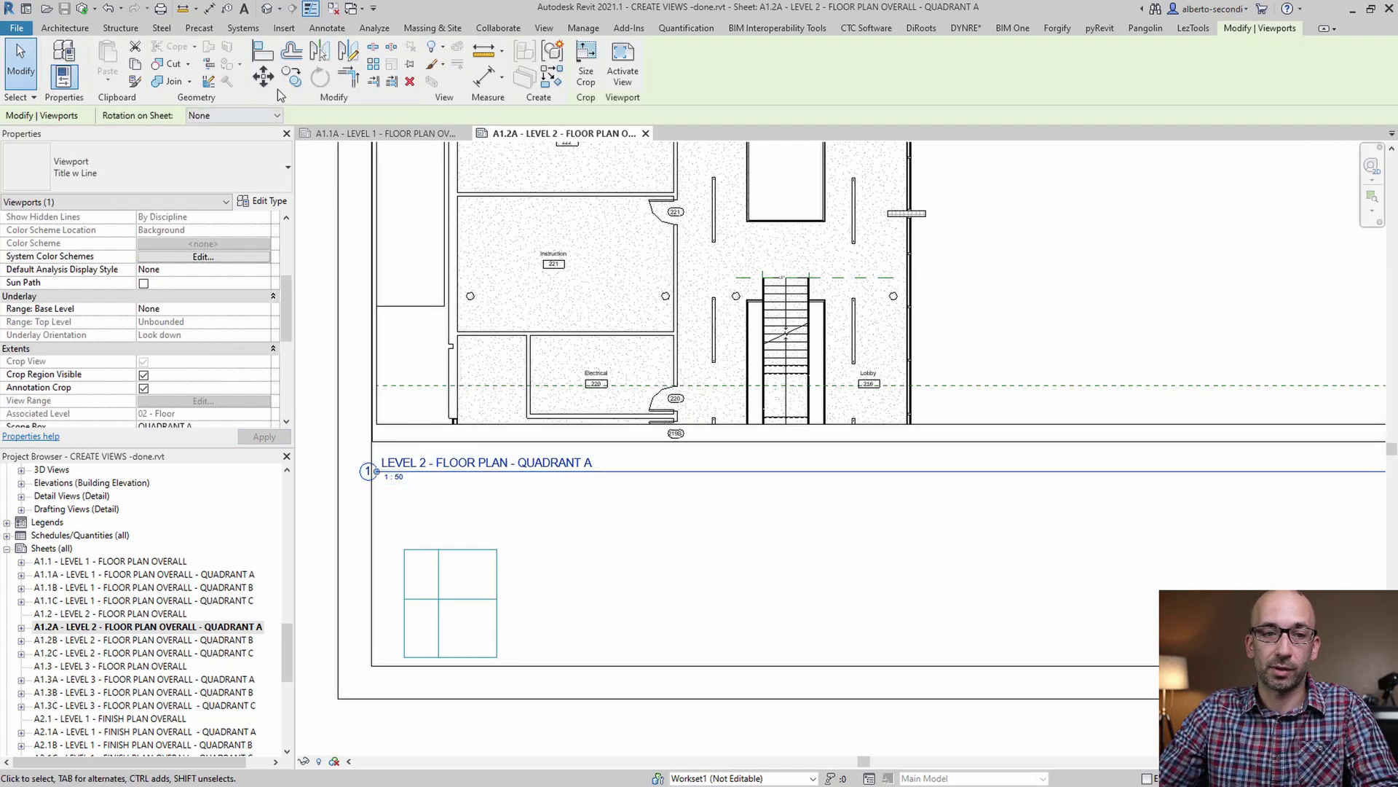
left_click(264, 75)
left_click(378, 424)
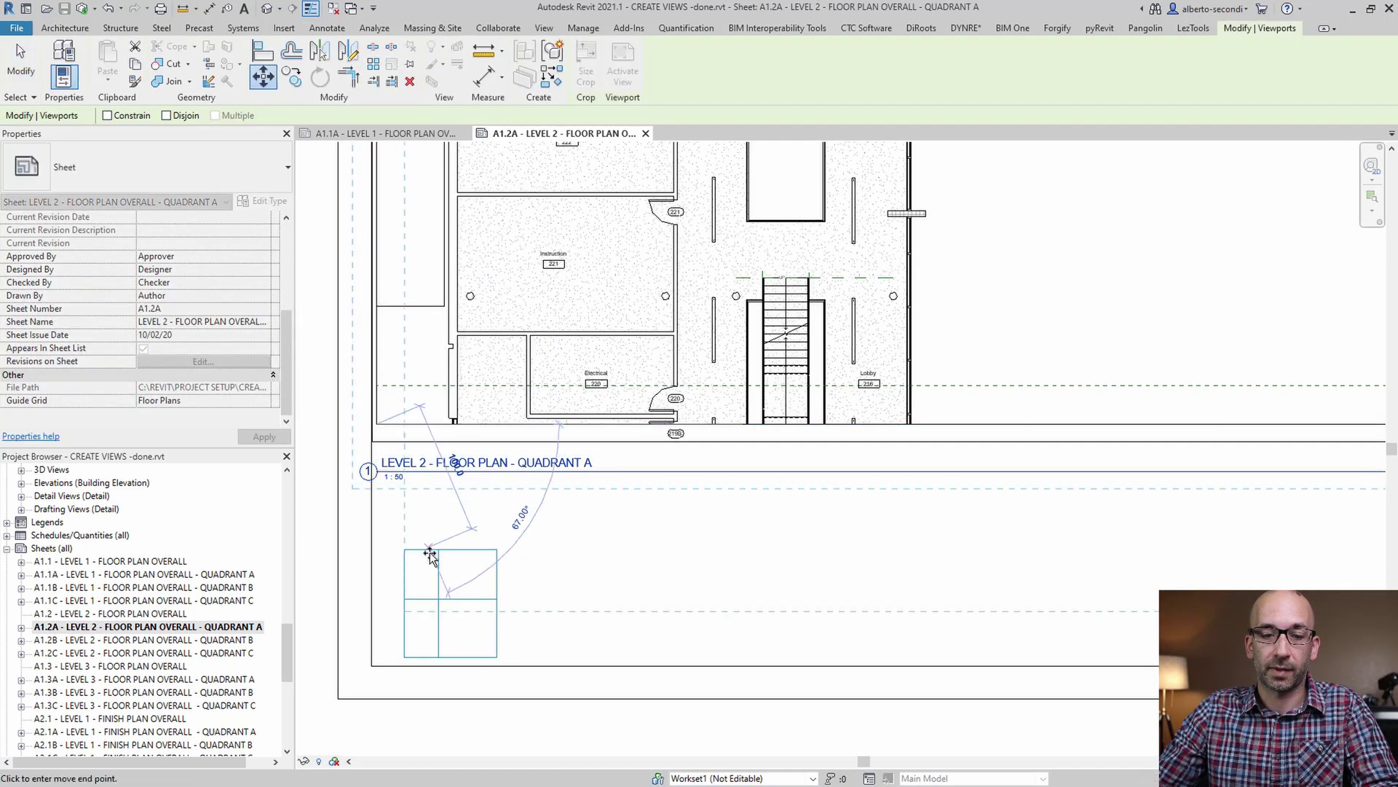
left_click(439, 595)
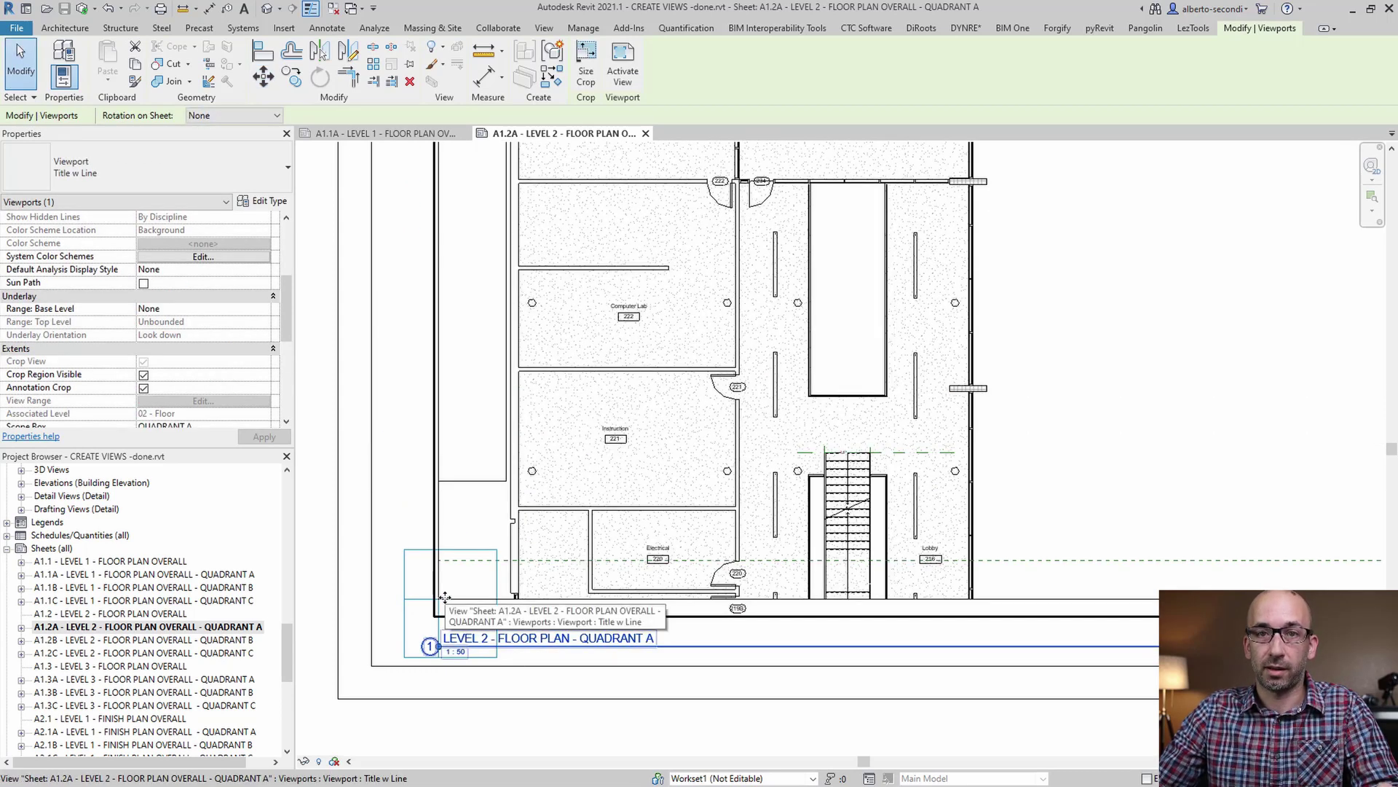
- Switch back to sheet A1.1A and drag the Level 1 viewport down the sheet
double_click(217, 575)
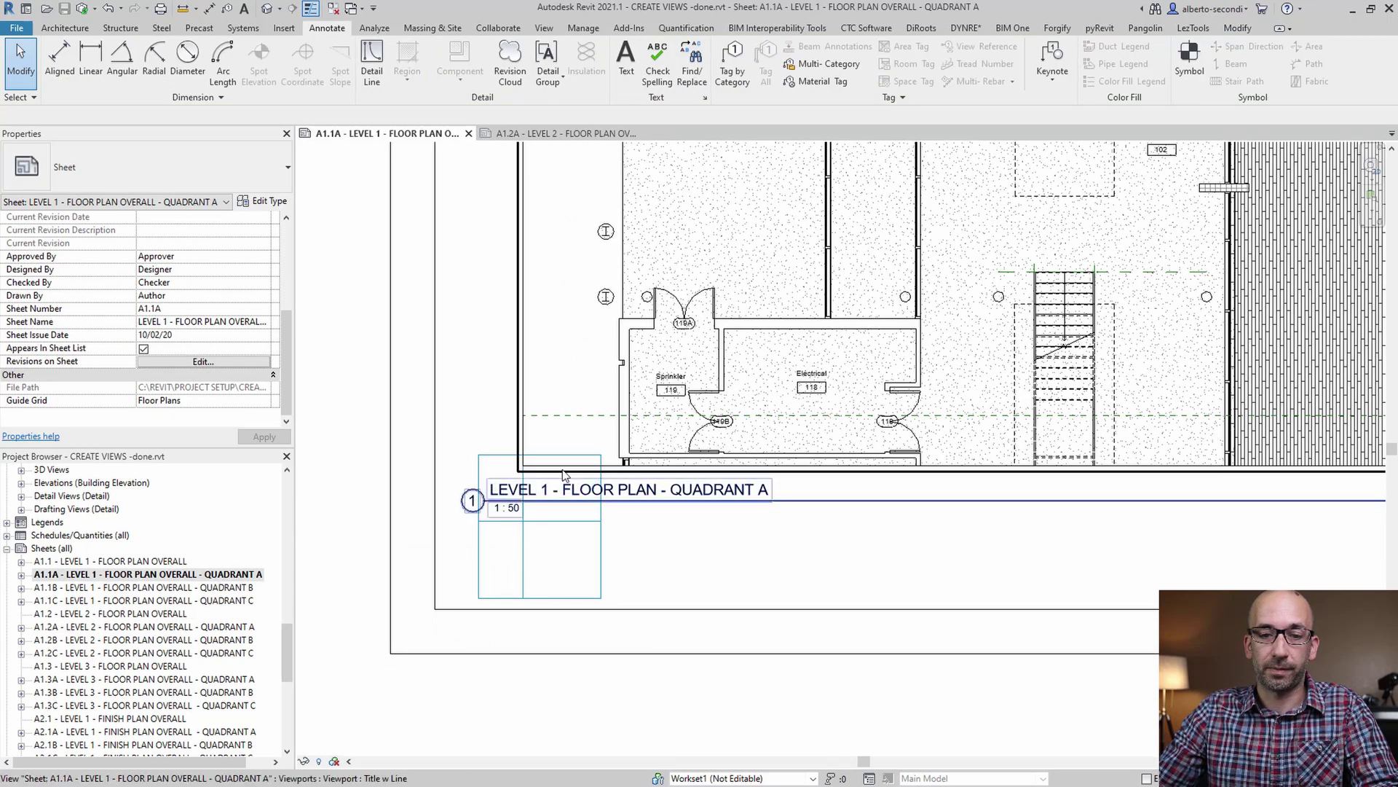
left_click(551, 488)
left_click_drag(552, 488, 536, 517)
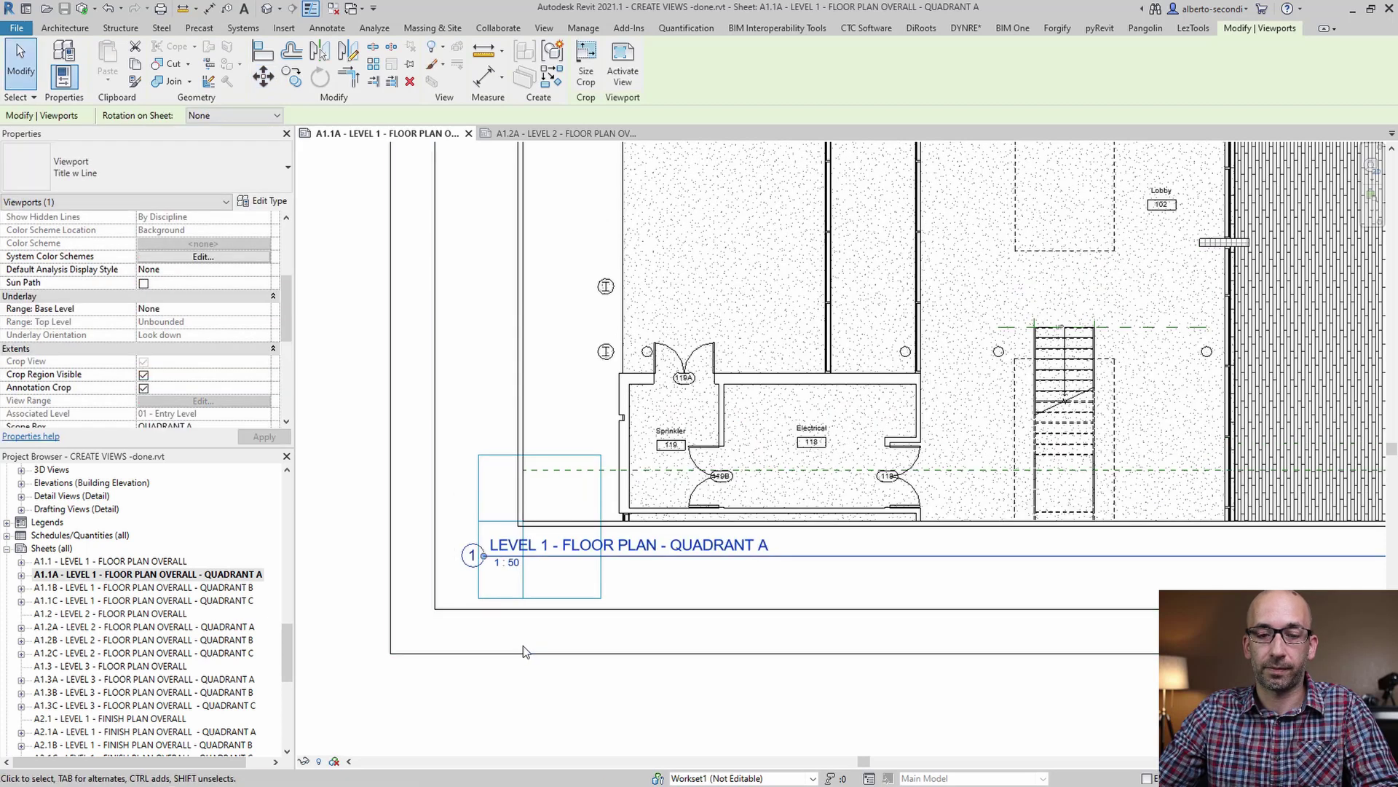
scroll(521, 646, "down", 2)
left_click(612, 678)
- Activate the Level 1 Quadrant A viewport at the sheet's lower-left corner
scroll(639, 674, "down", 1)
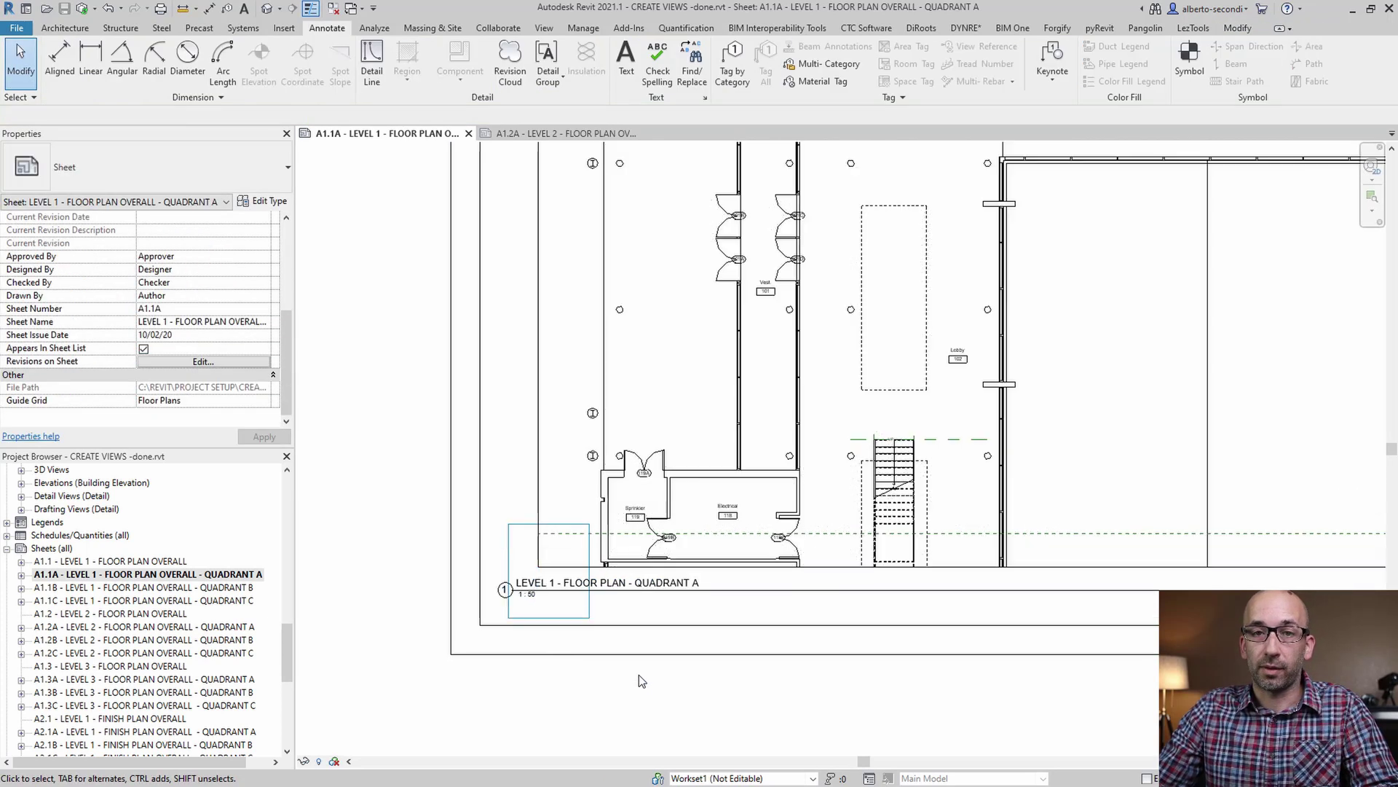
middle_click_drag(670, 666, 610, 690)
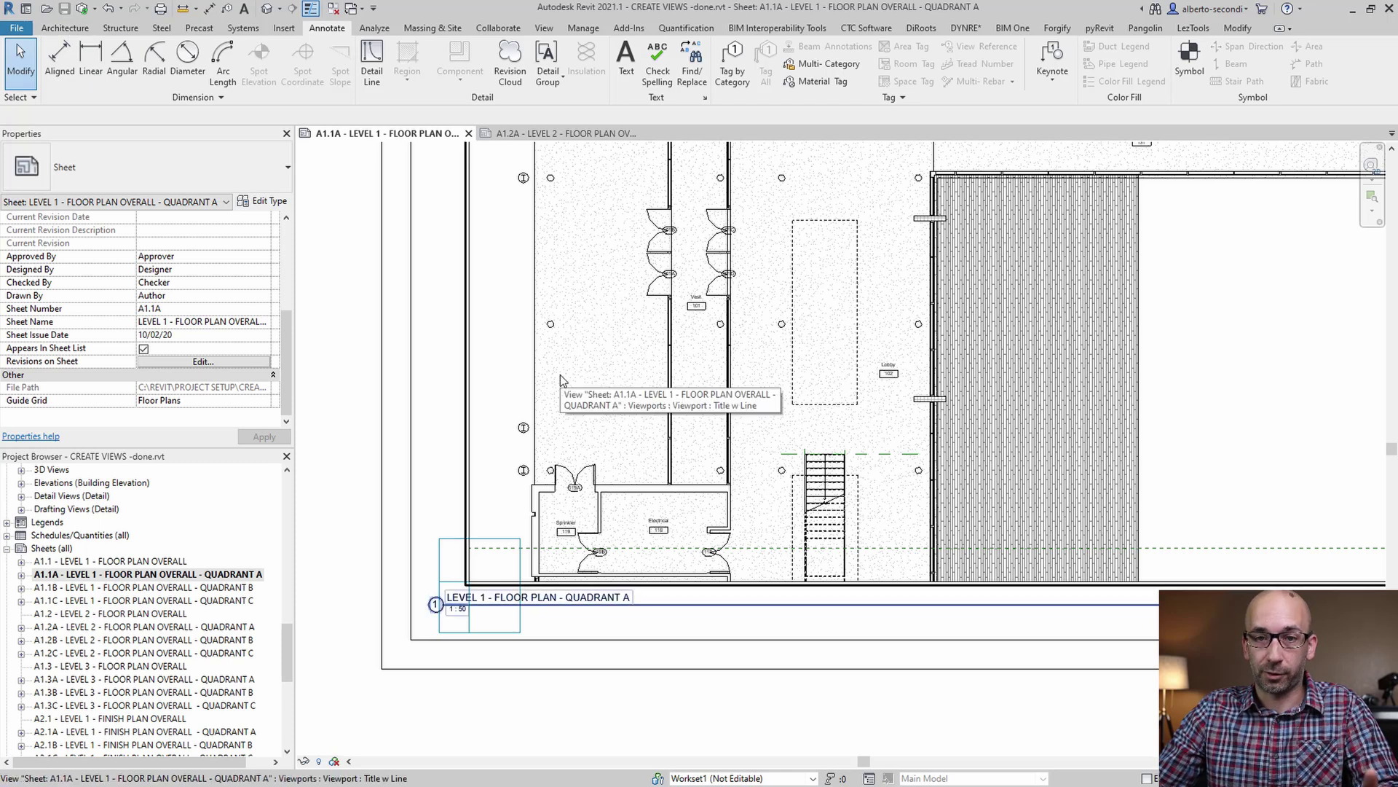
double_click(579, 421)
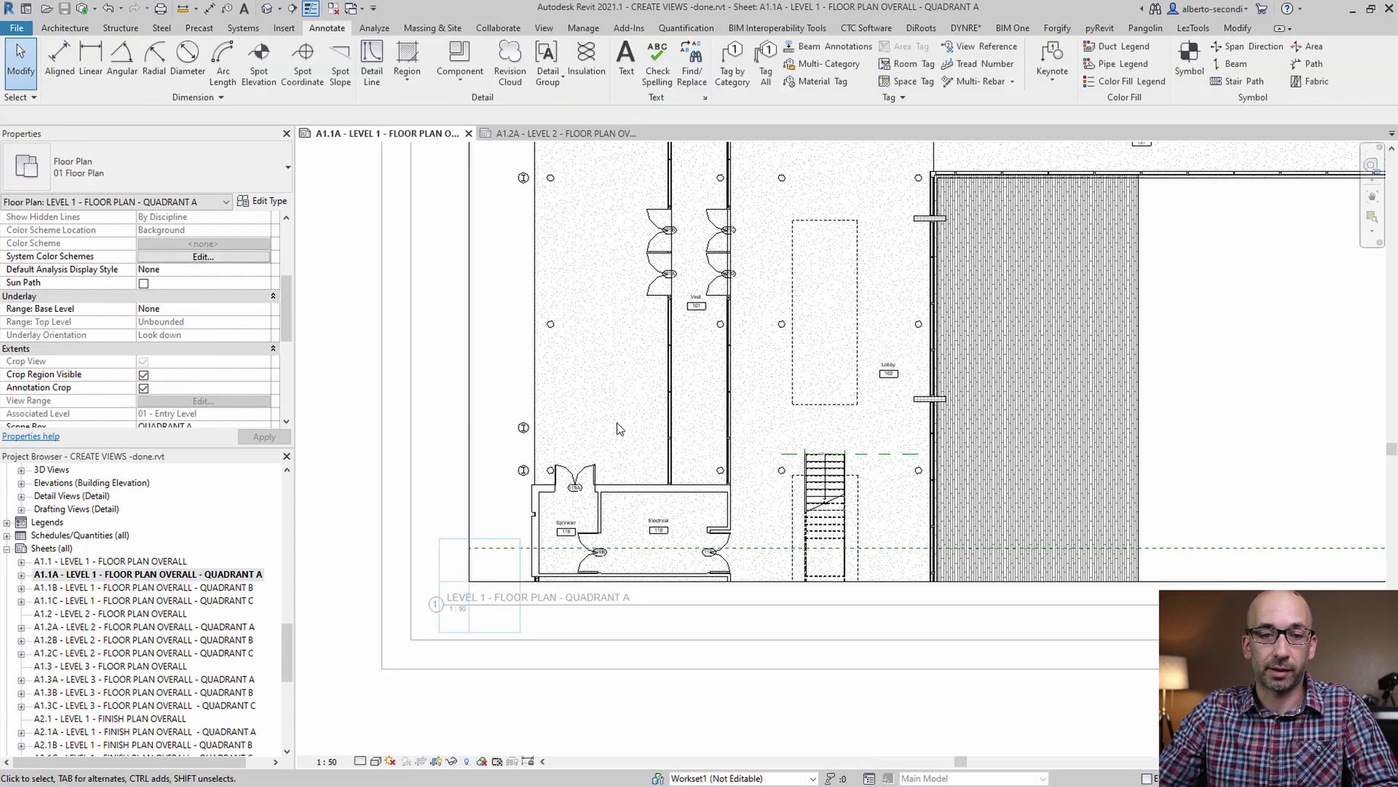
- Draw reference planes along the wall face and a short horizontal one at its endpoint
left_click(65, 28)
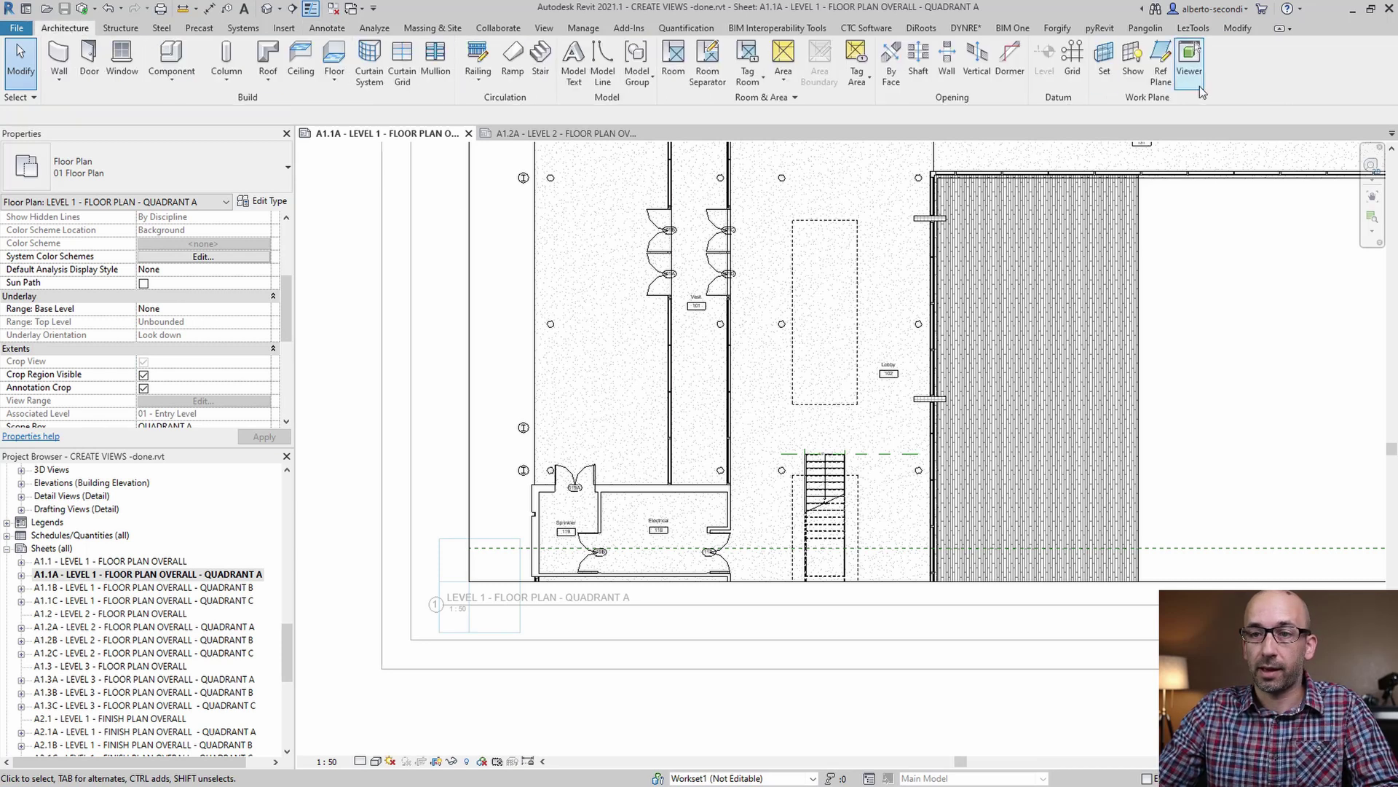
left_click(1161, 59)
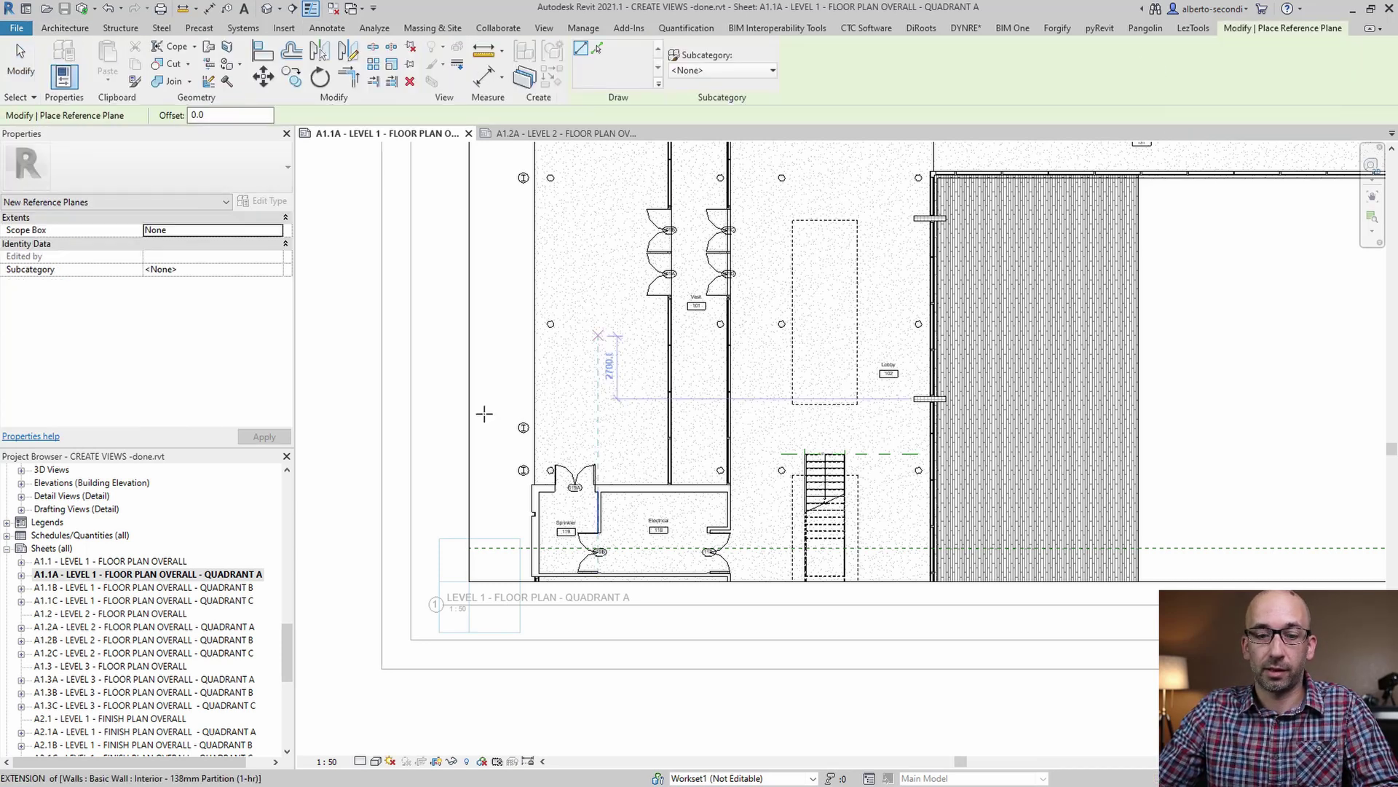
scroll(524, 510, "up", 5)
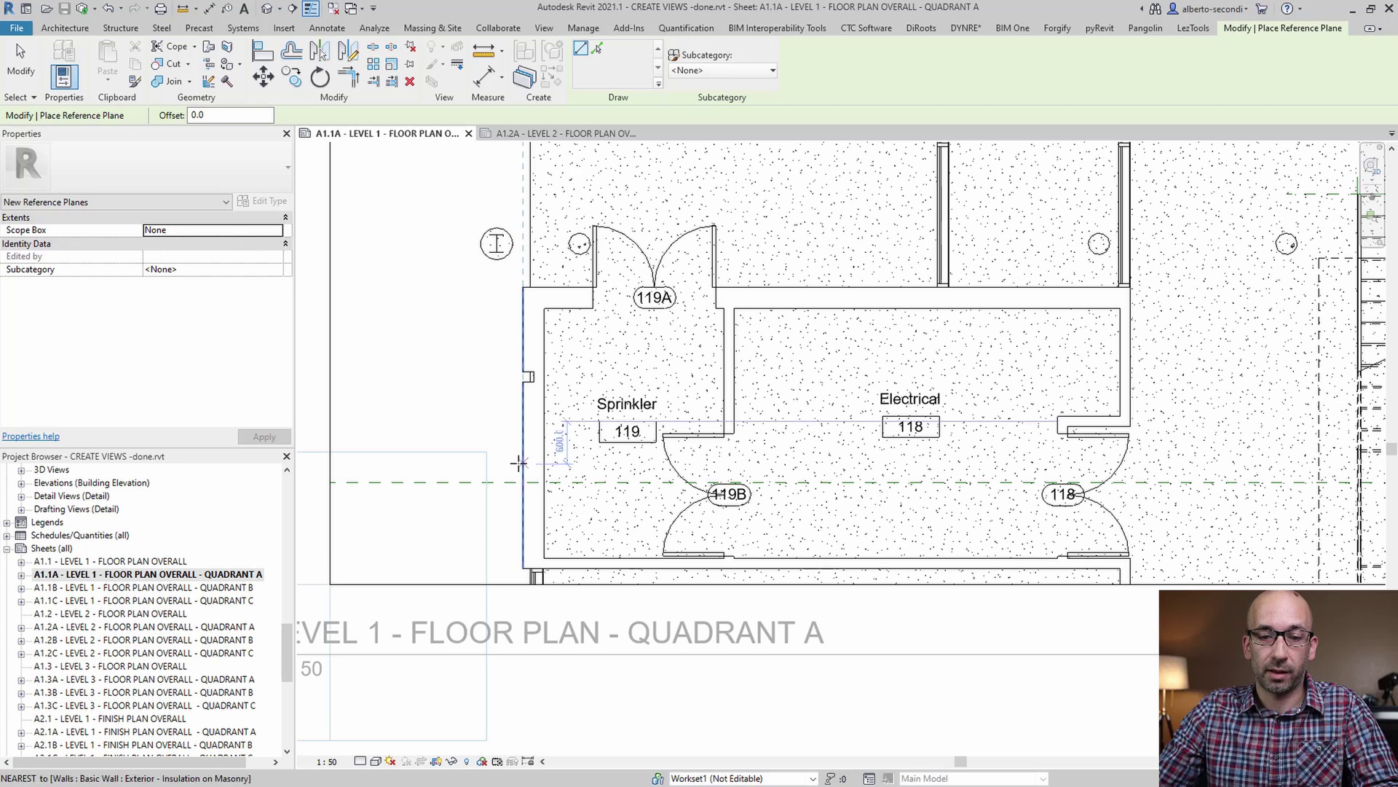
left_click(518, 462)
left_click(523, 568)
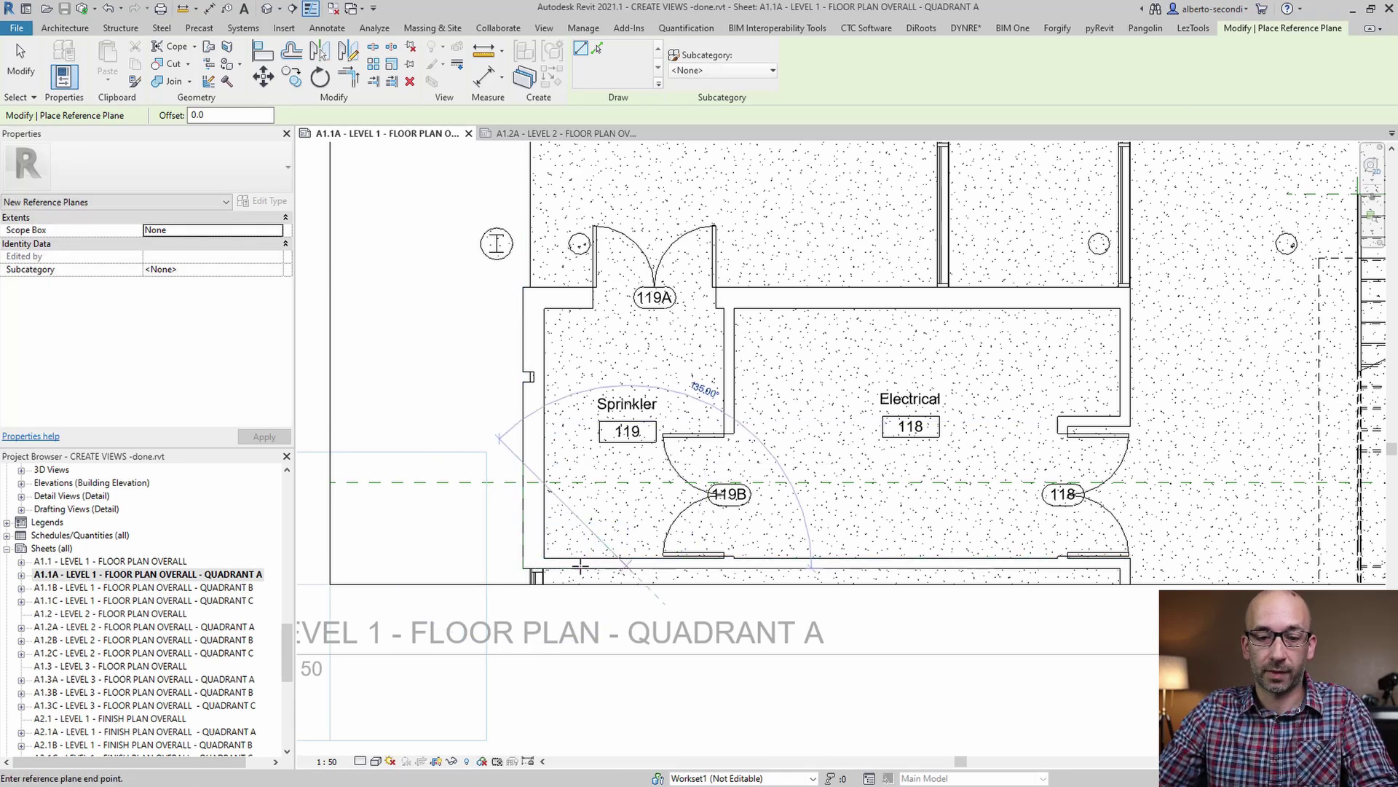
left_click(521, 566)
left_click(634, 567)
scroll(579, 528, "down", 2)
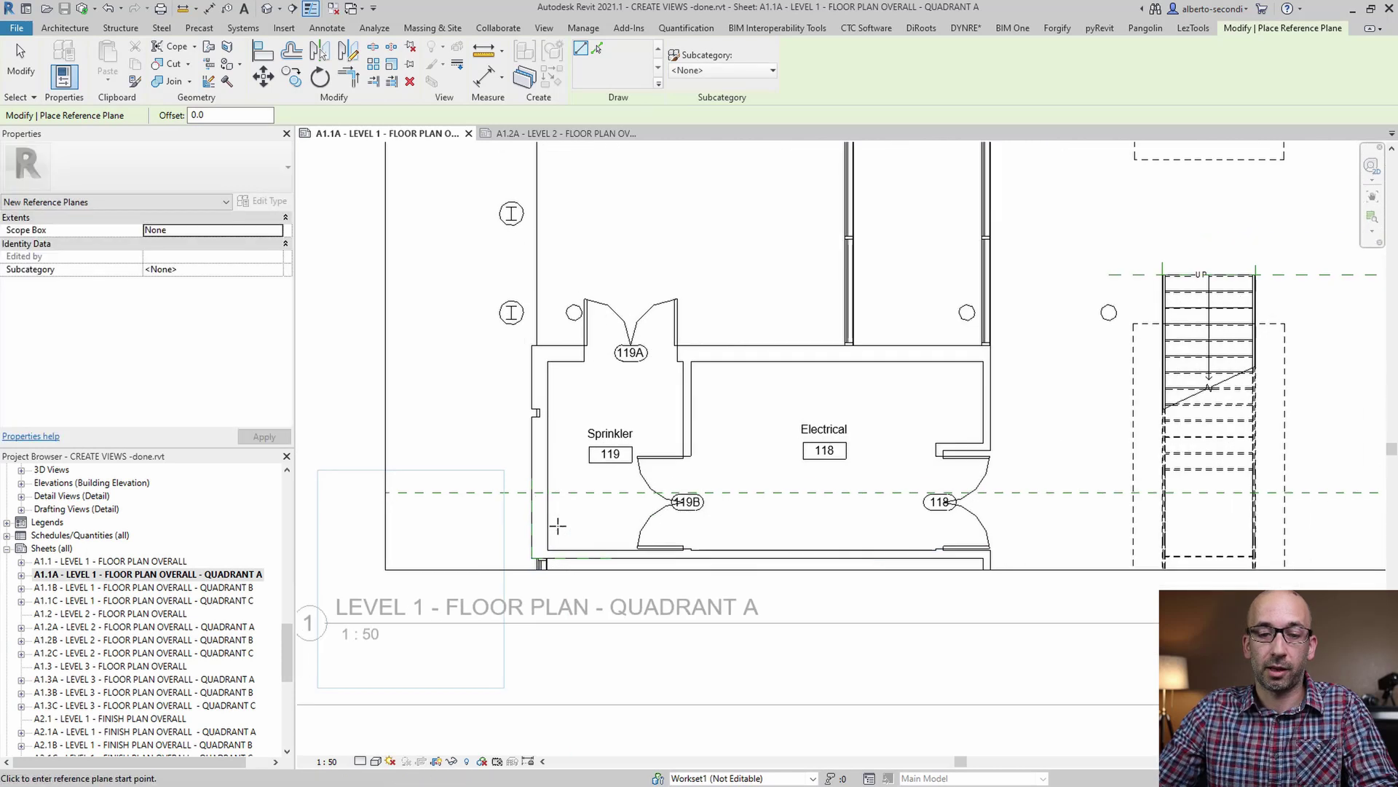
middle_click_drag(584, 522, 679, 525)
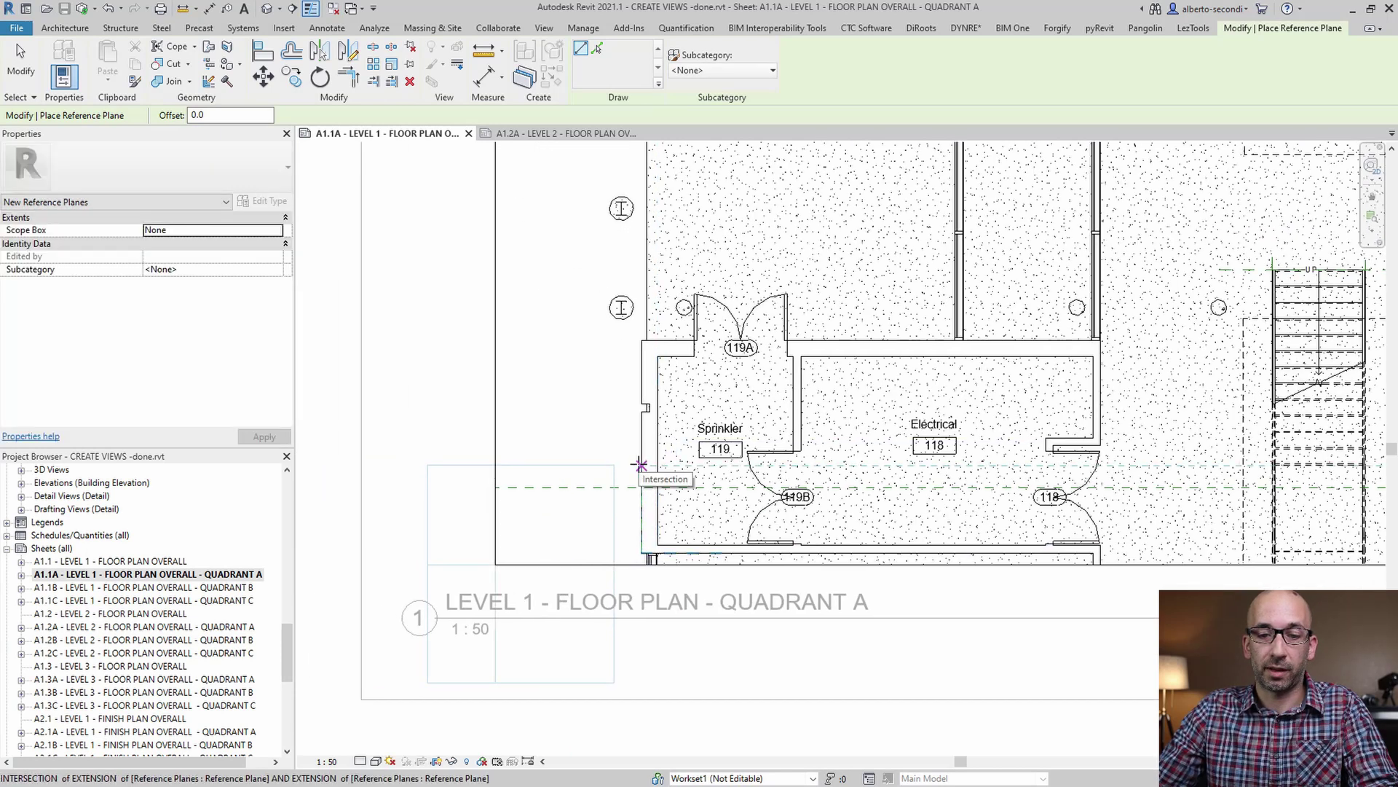
- Draw a horizontal reference plane to the title block corner, then deactivate the view
left_click(641, 465)
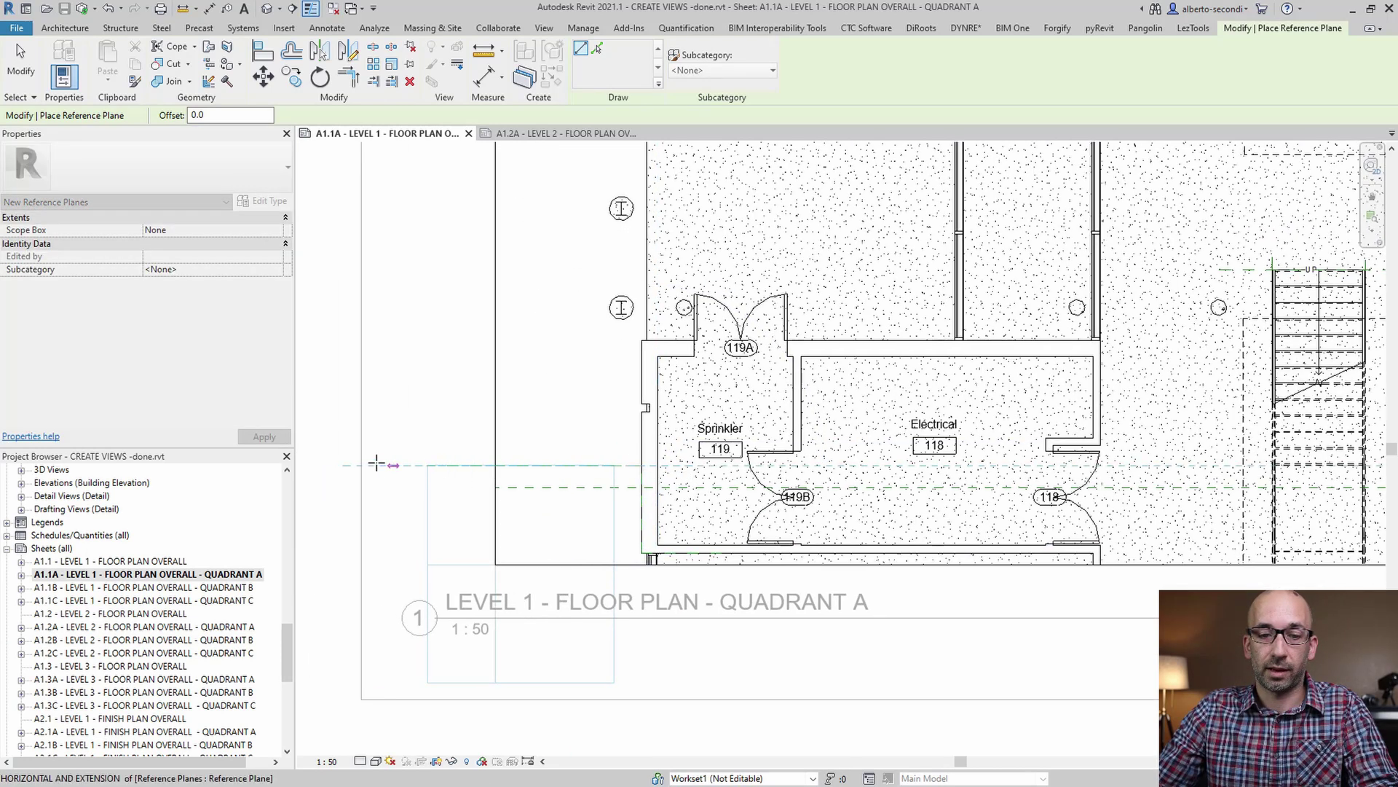
left_click(427, 464)
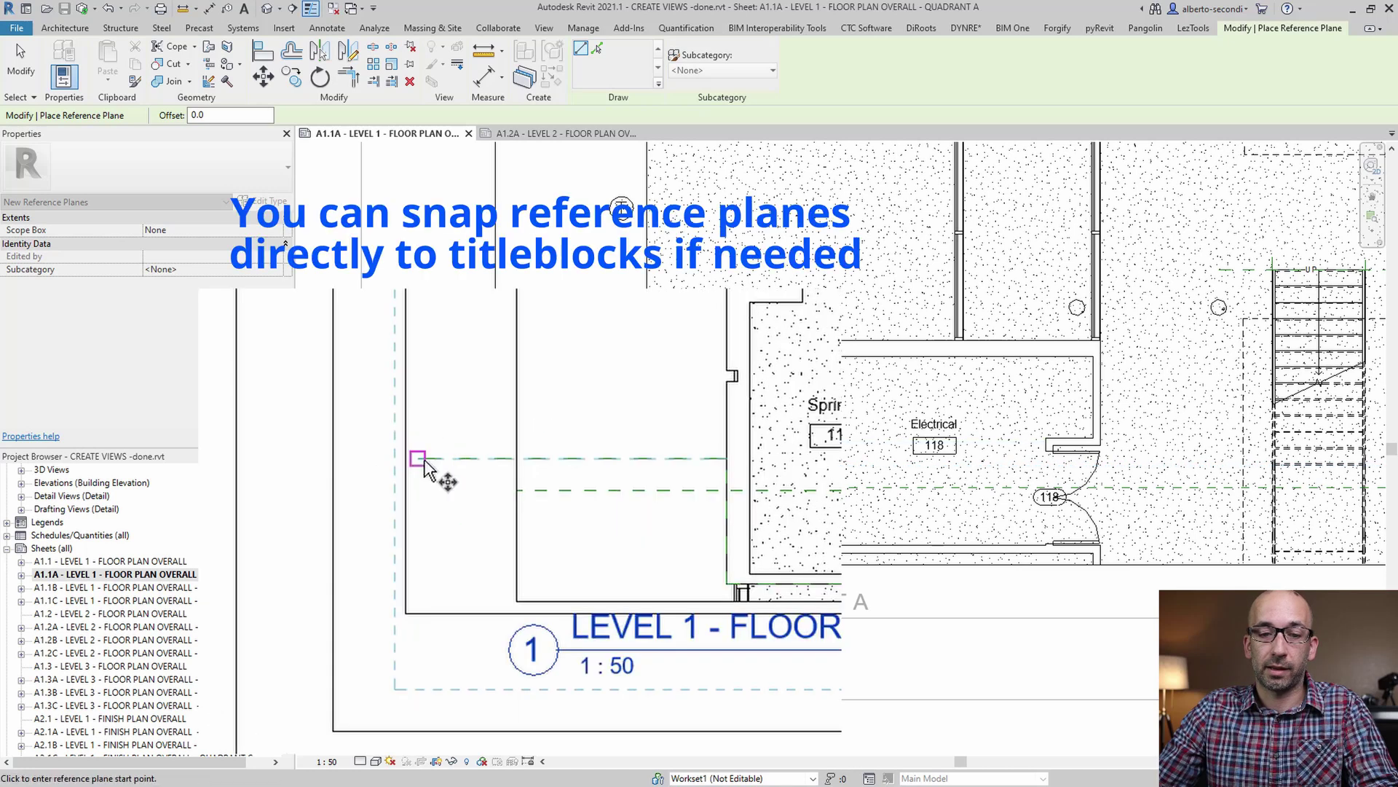
key("Escape")
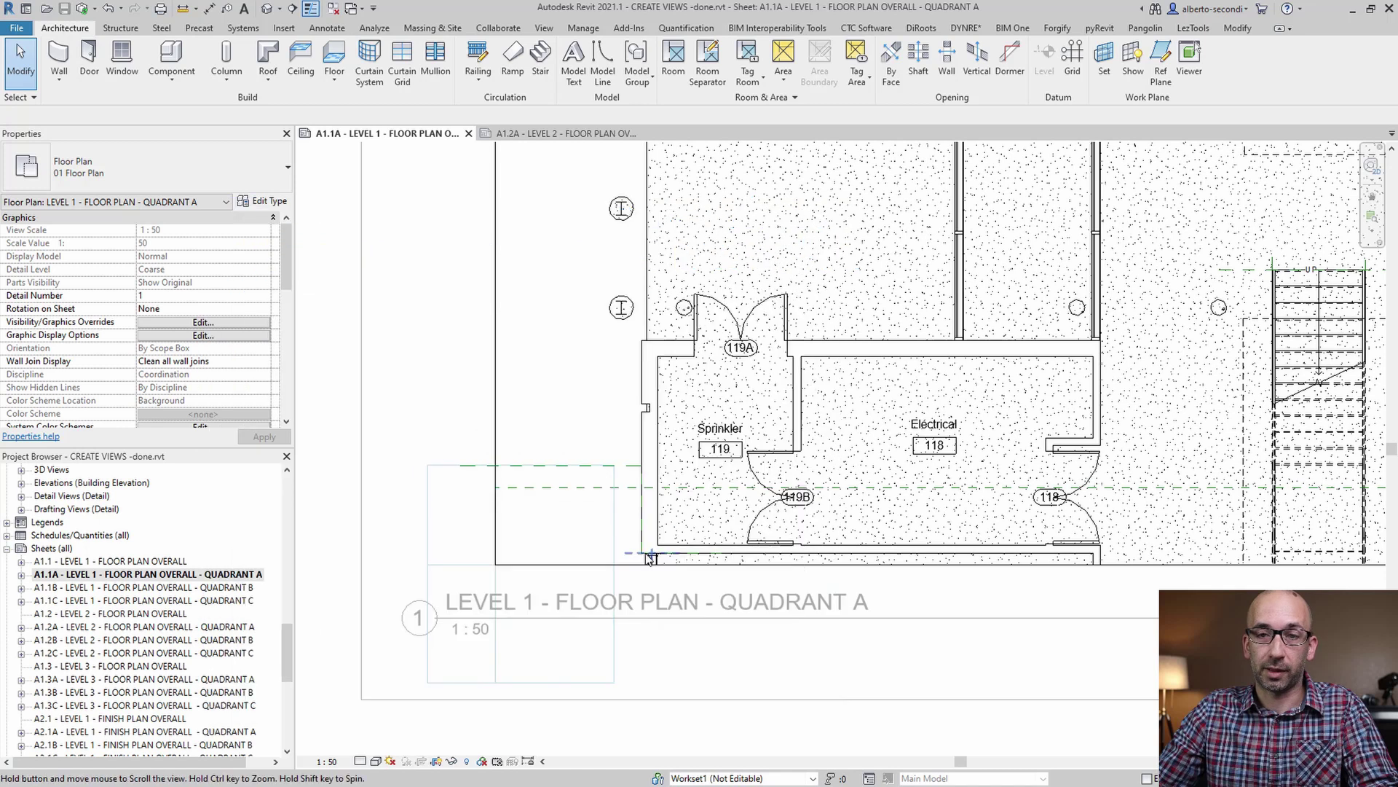
middle_click_drag(654, 490, 617, 481)
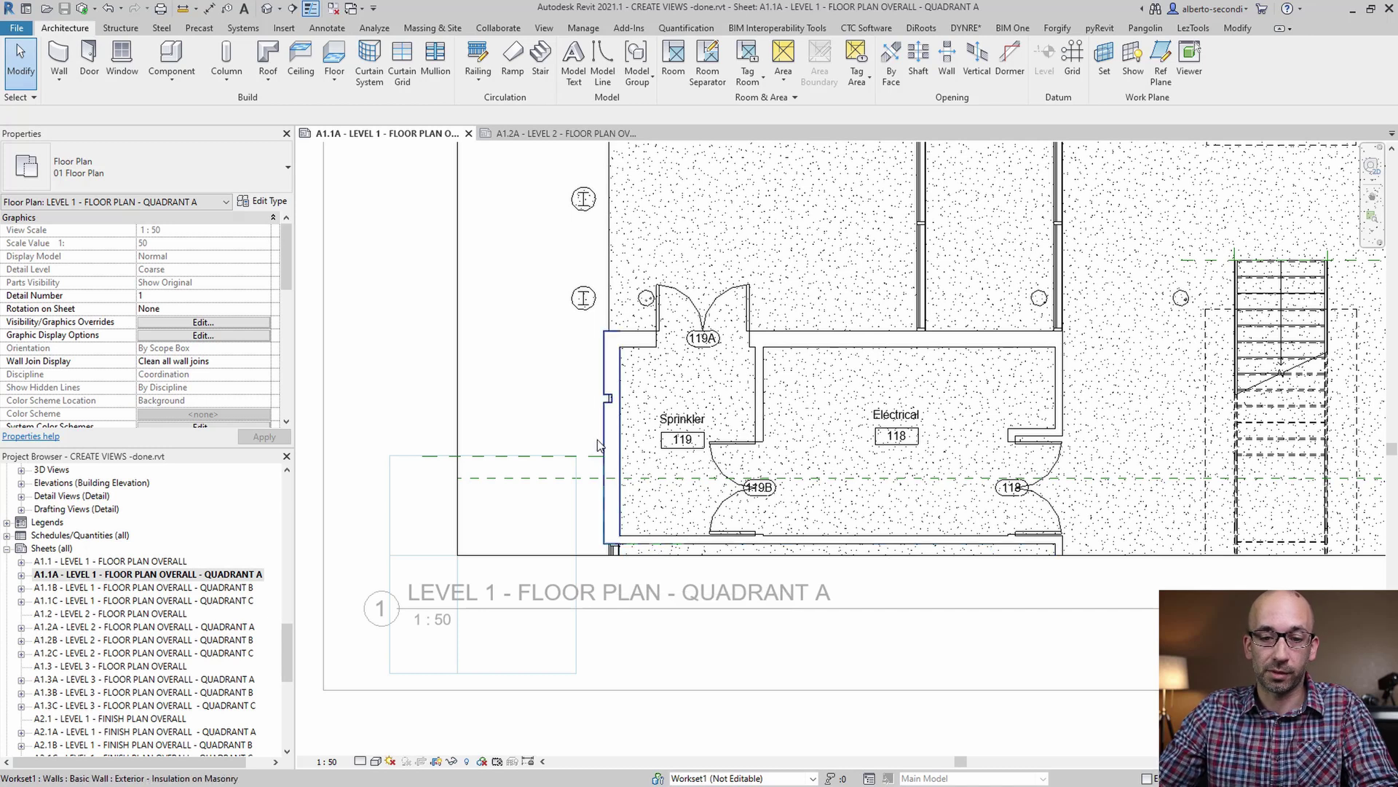
scroll(598, 504, "down", 1)
scroll(575, 460, "down", 1)
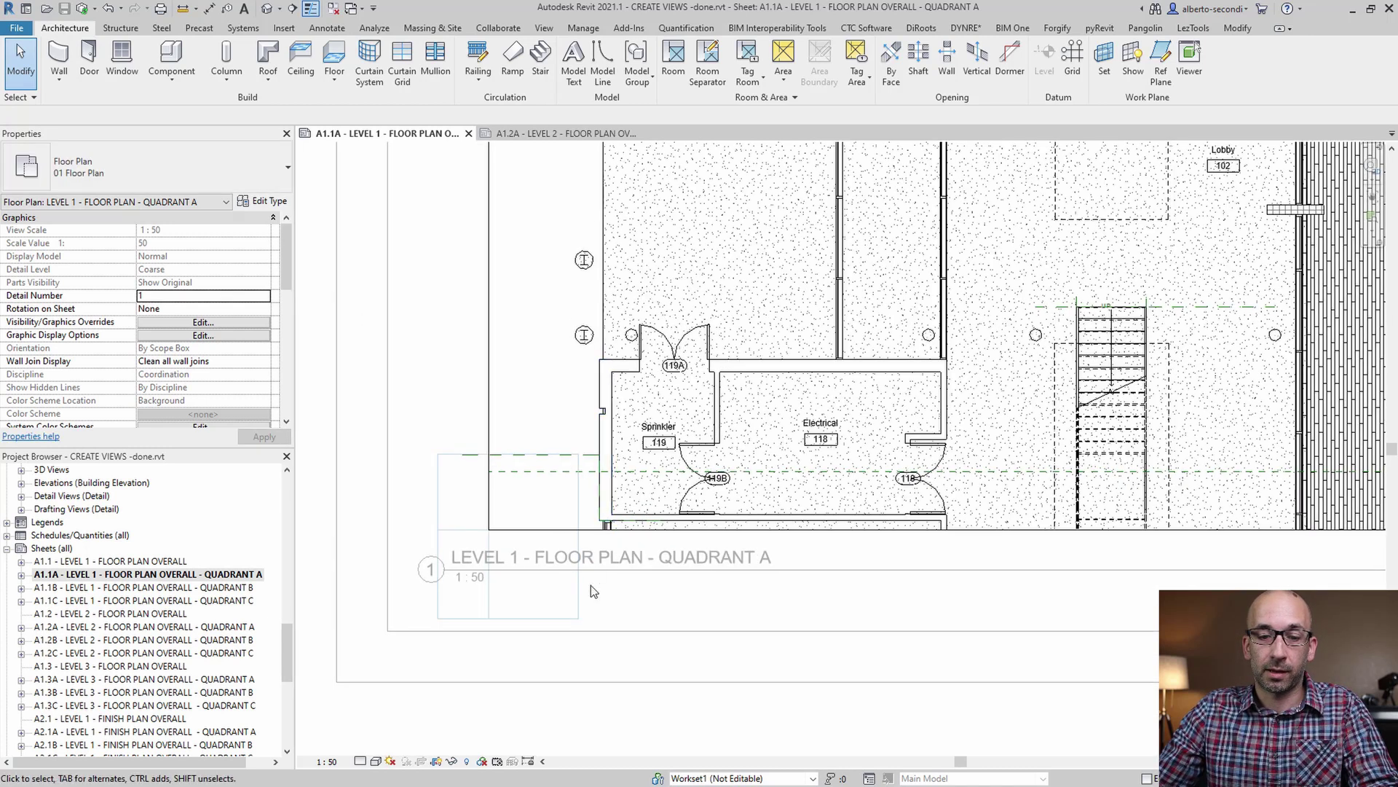
double_click(597, 717)
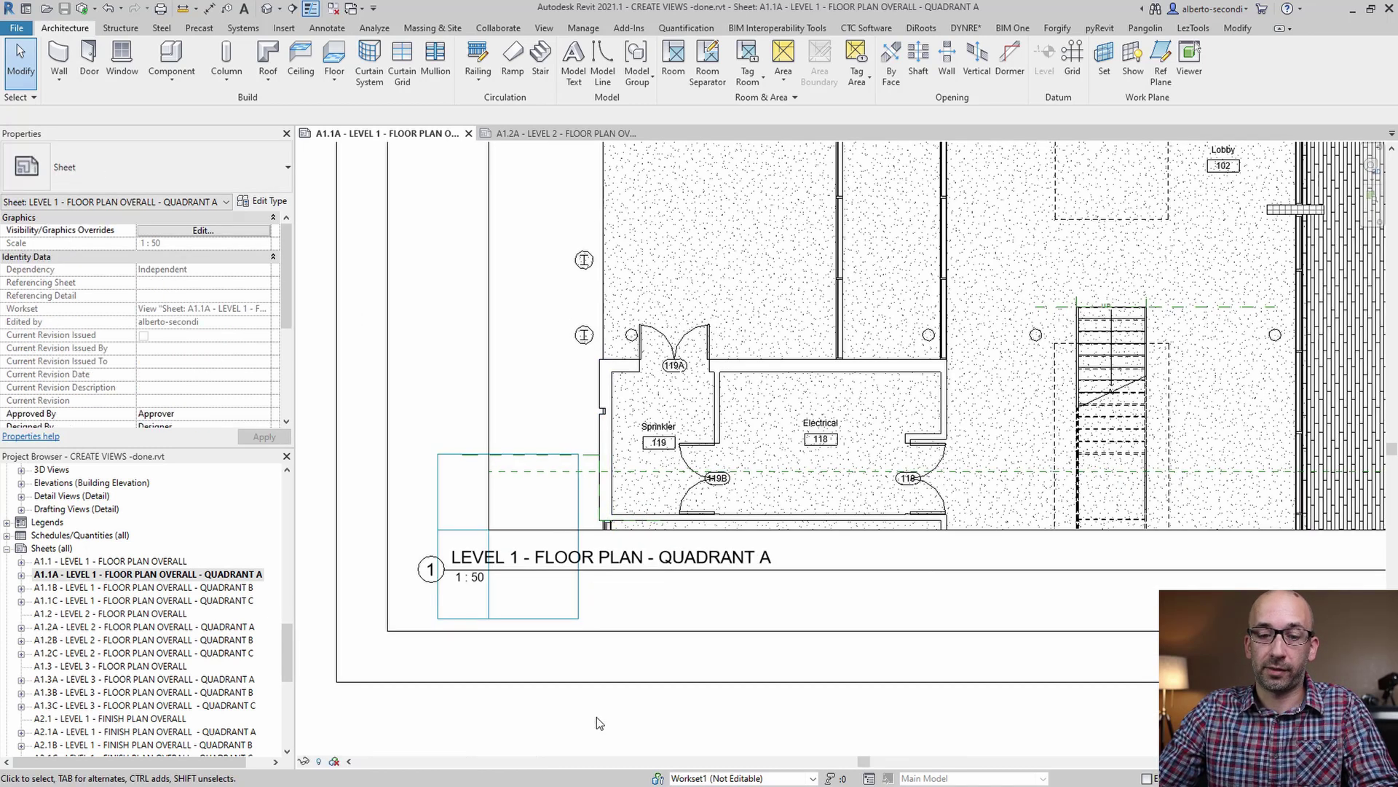
- Move the Level 1 Quadrant A viewport from the plan corner to the aligned corner point
scroll(619, 523, "up", 5)
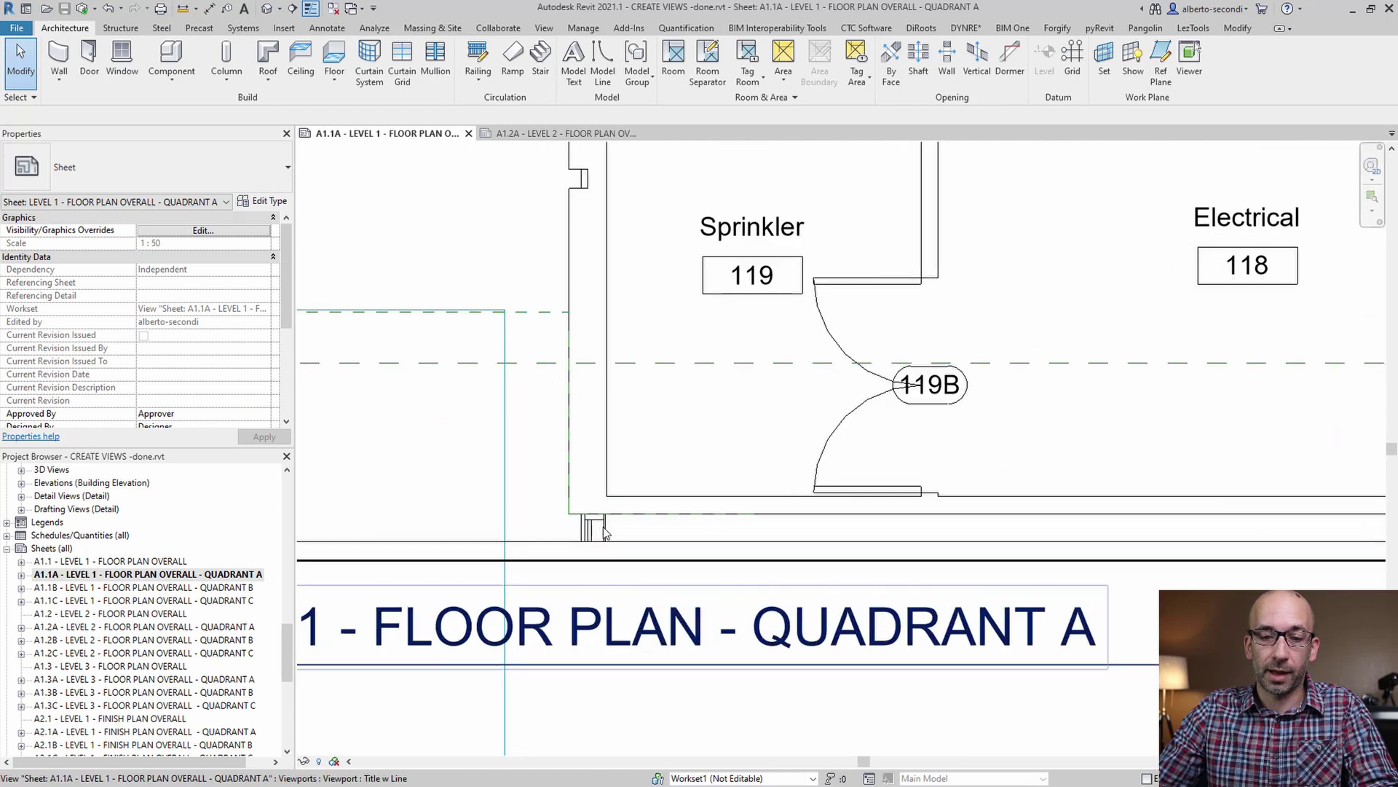
left_click(1238, 29)
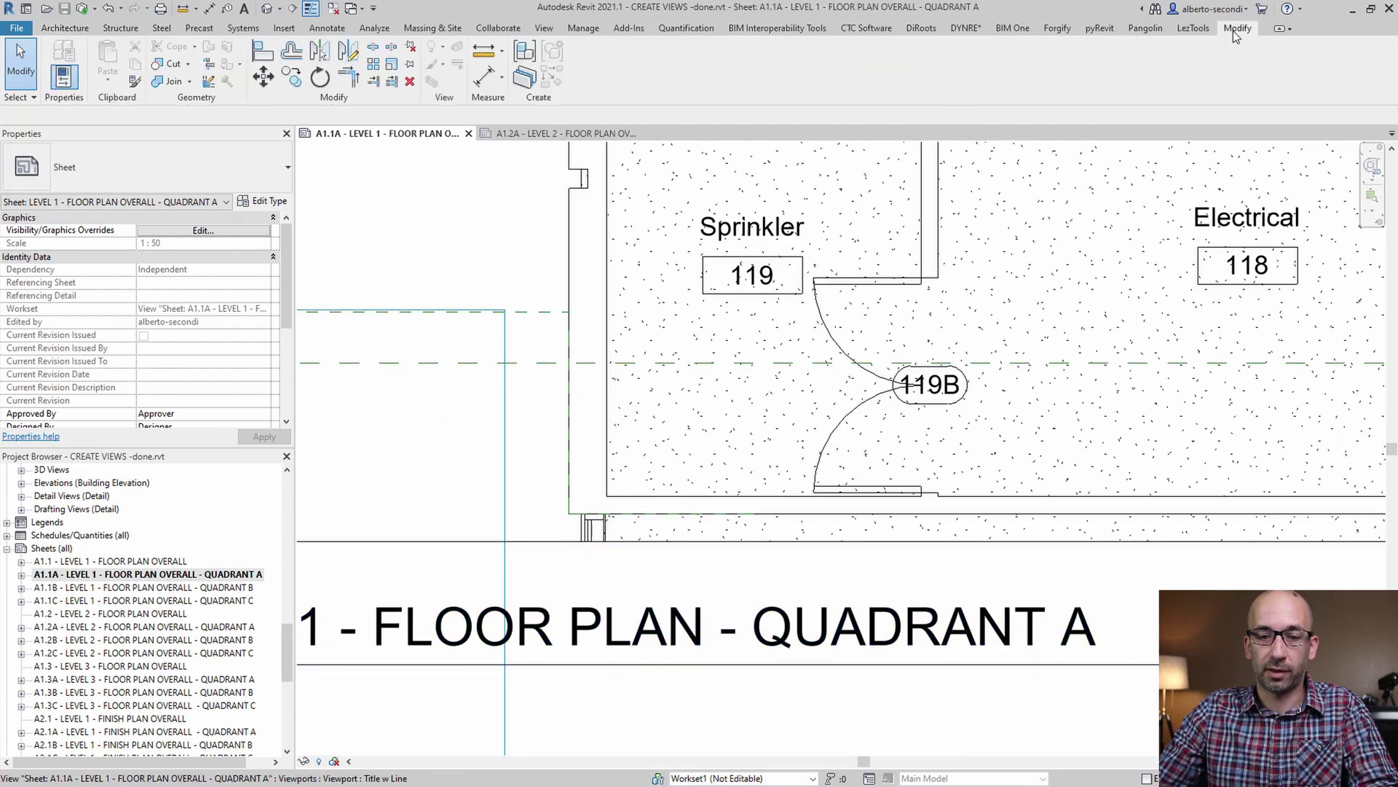
left_click(573, 514)
left_click_drag(572, 514, 643, 487)
left_click(263, 75)
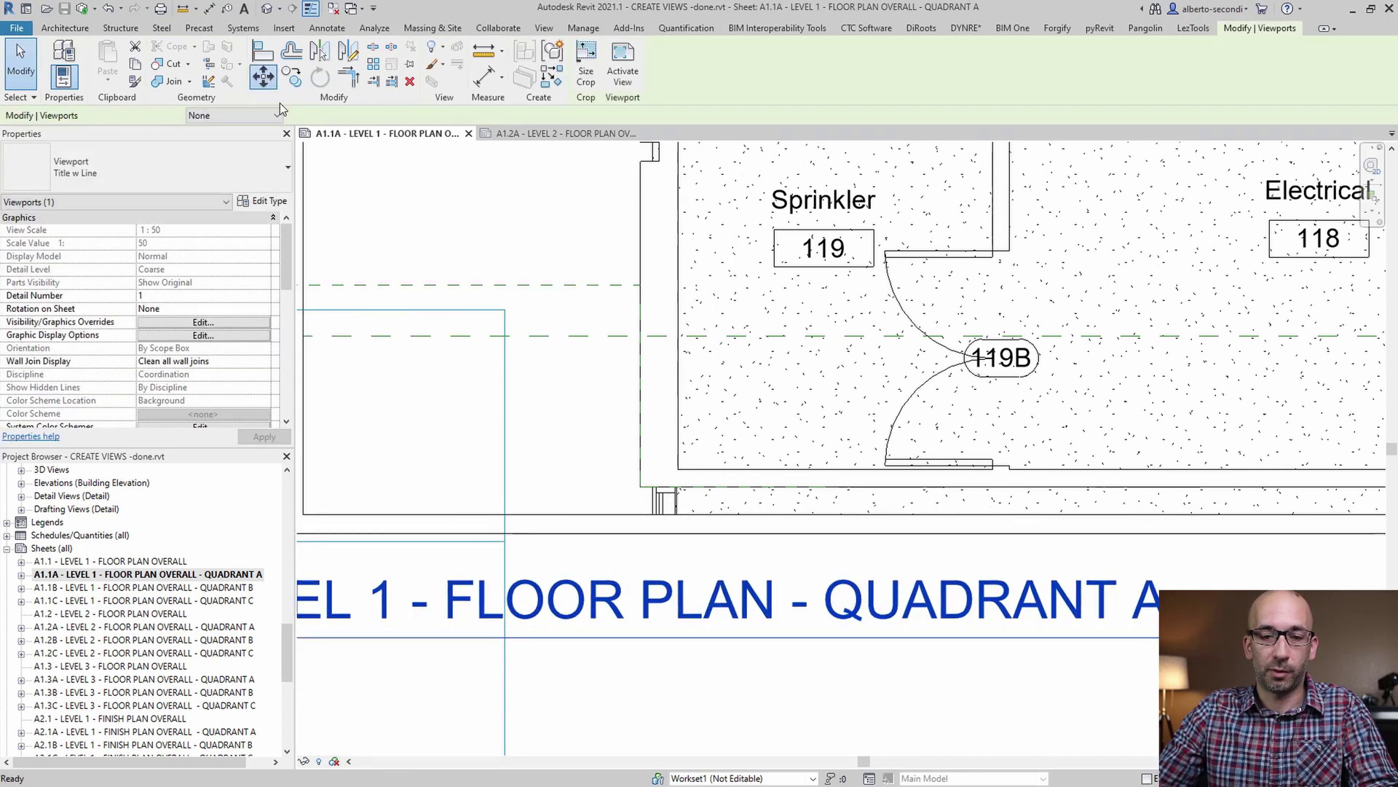
left_click(641, 486)
scroll(648, 483, "down", 3)
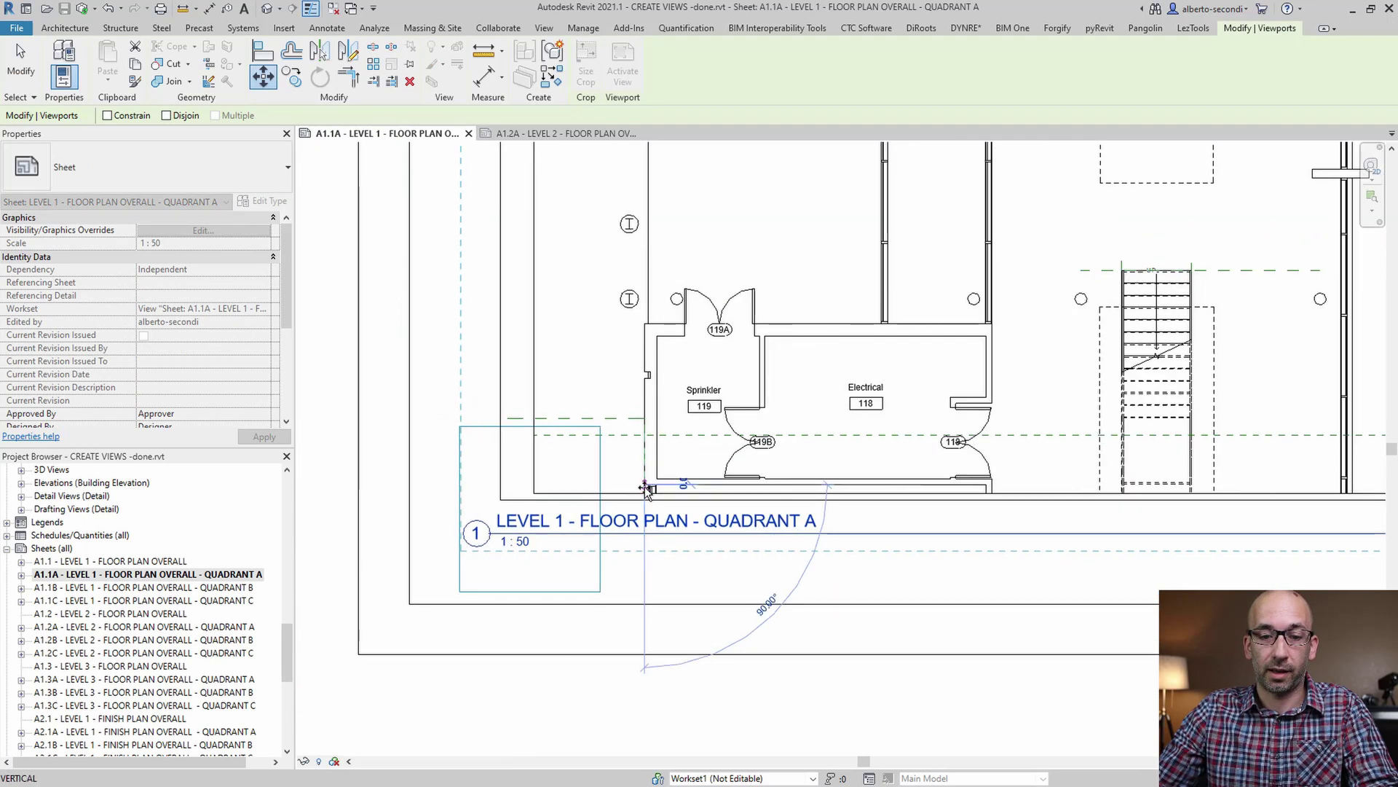
scroll(546, 499, "up", 4)
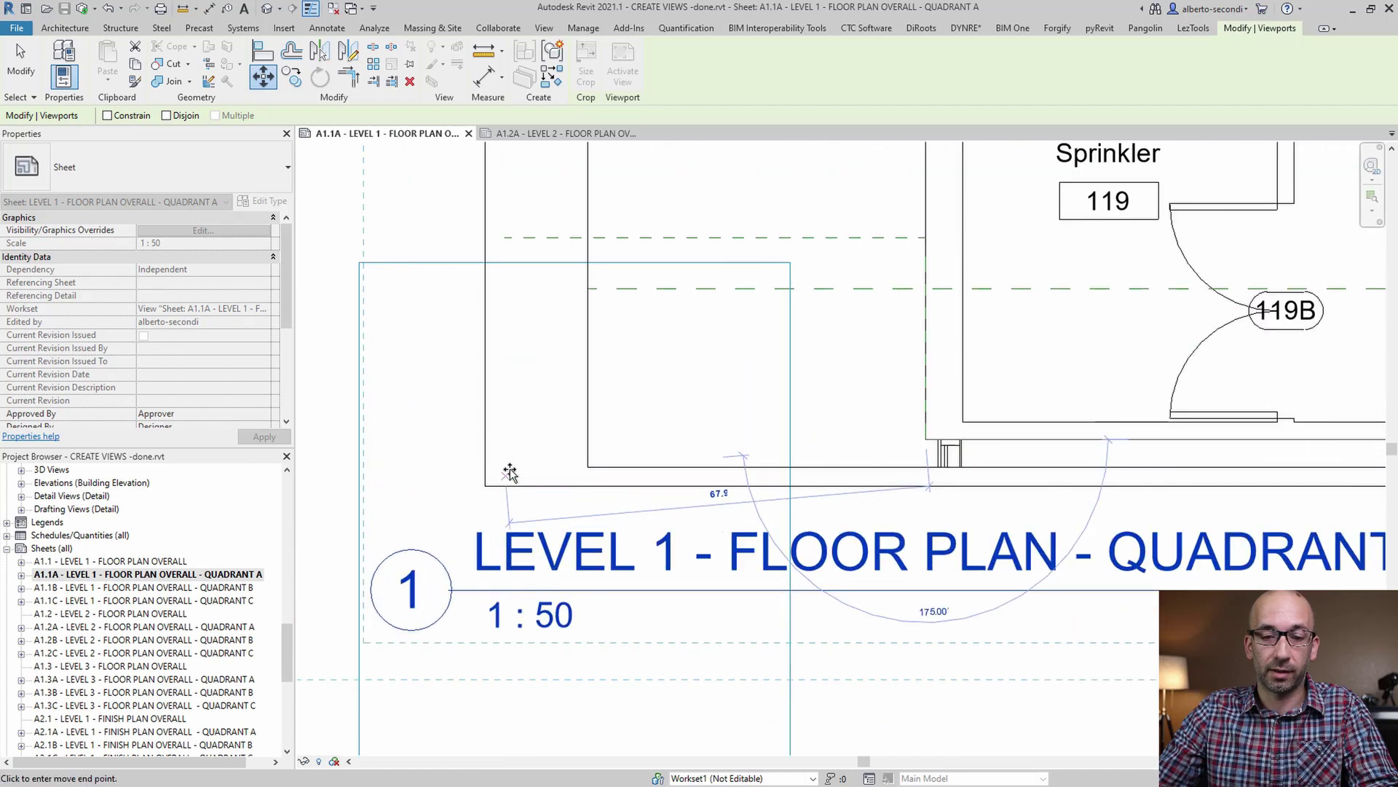
left_click(516, 497)
scroll(619, 656, "down", 5)
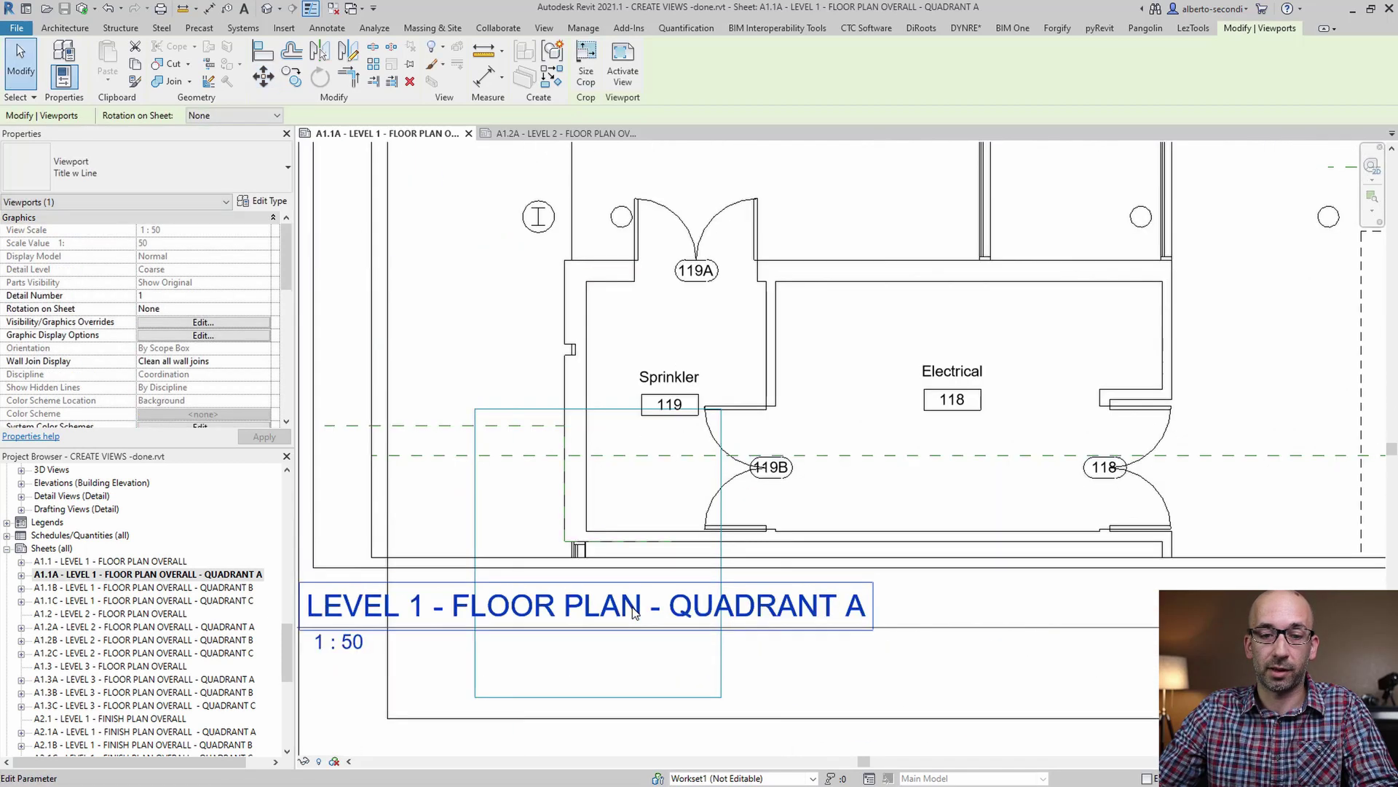
left_click(640, 638)
scroll(584, 636, "down", 2)
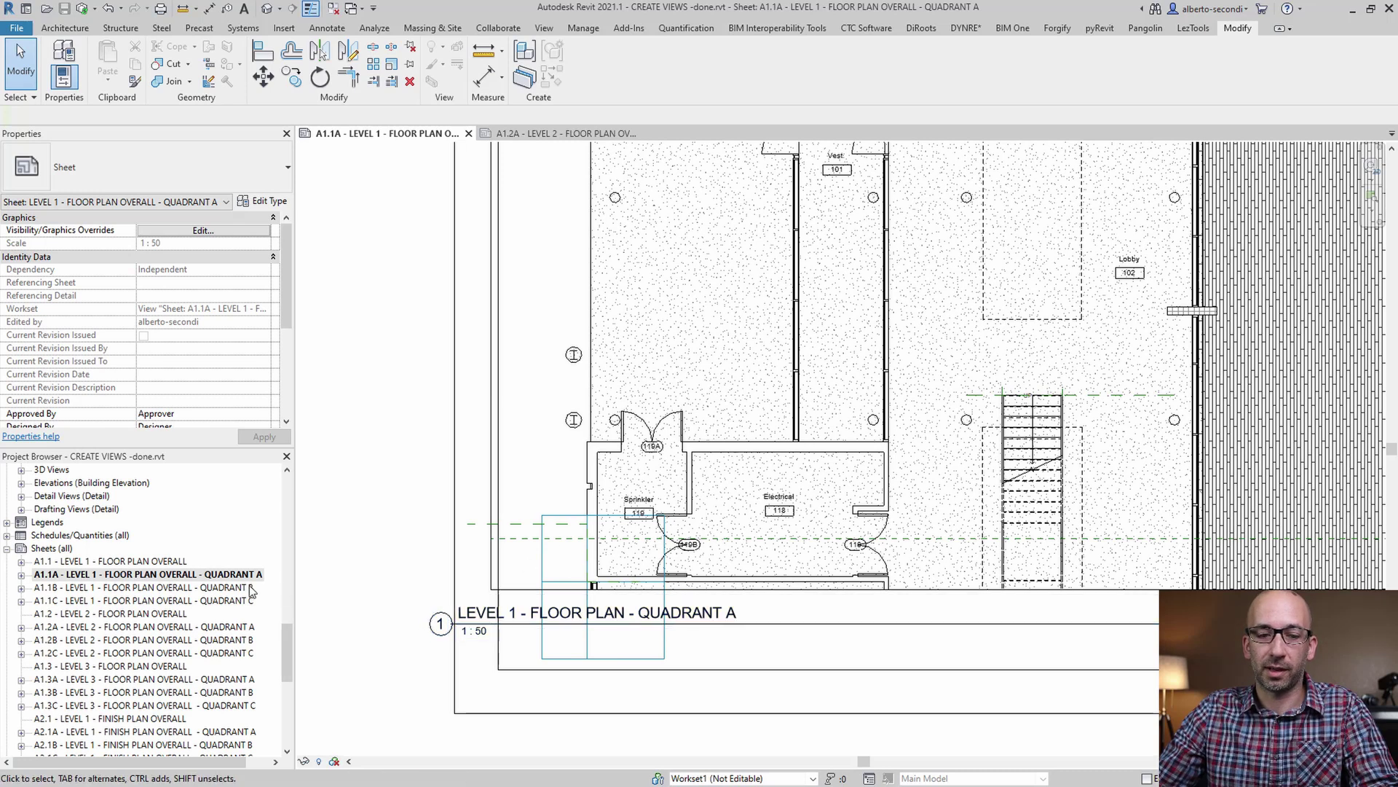
- Shift the viewport and guide grid together 40 units right, then open sheet A1.2A
left_click(675, 566)
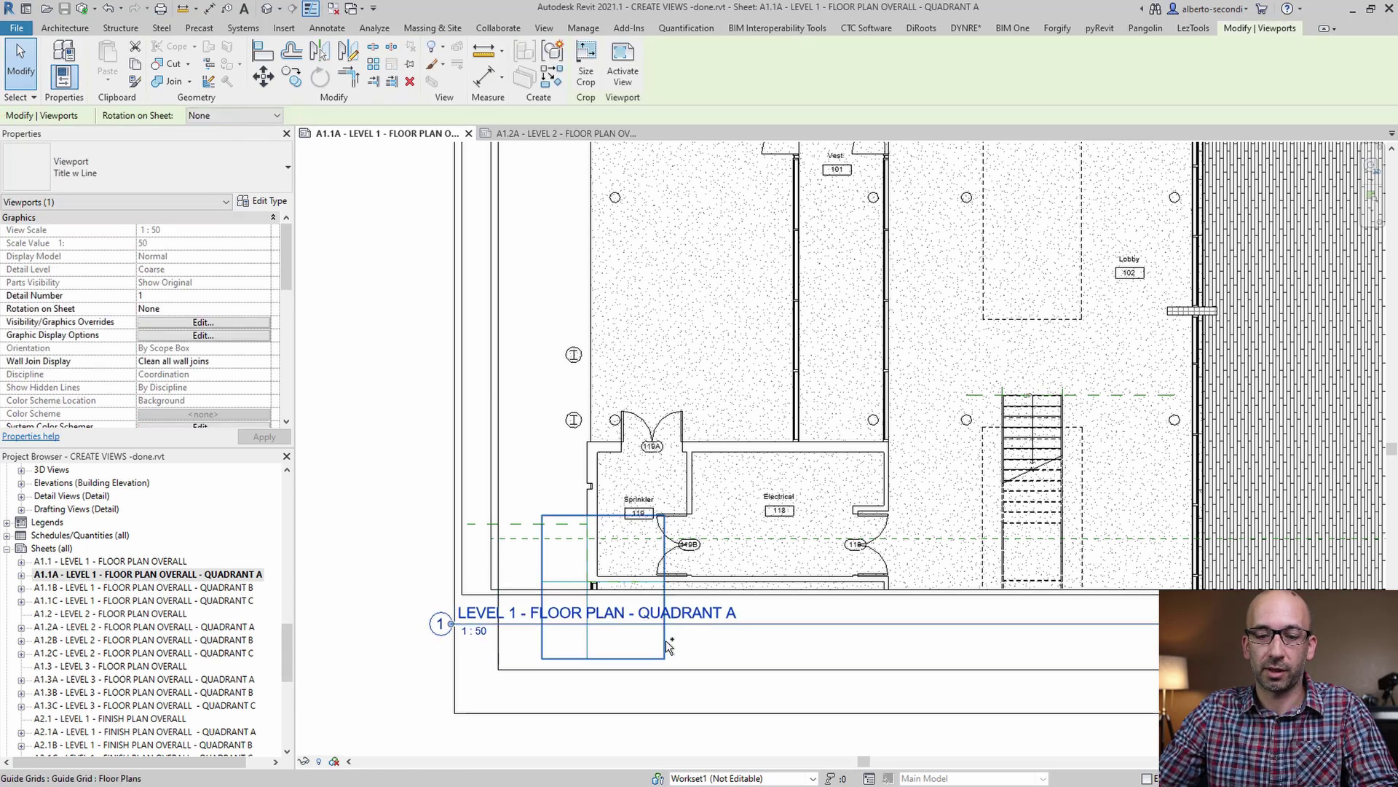
left_click(666, 640, "ctrl")
left_click(265, 77)
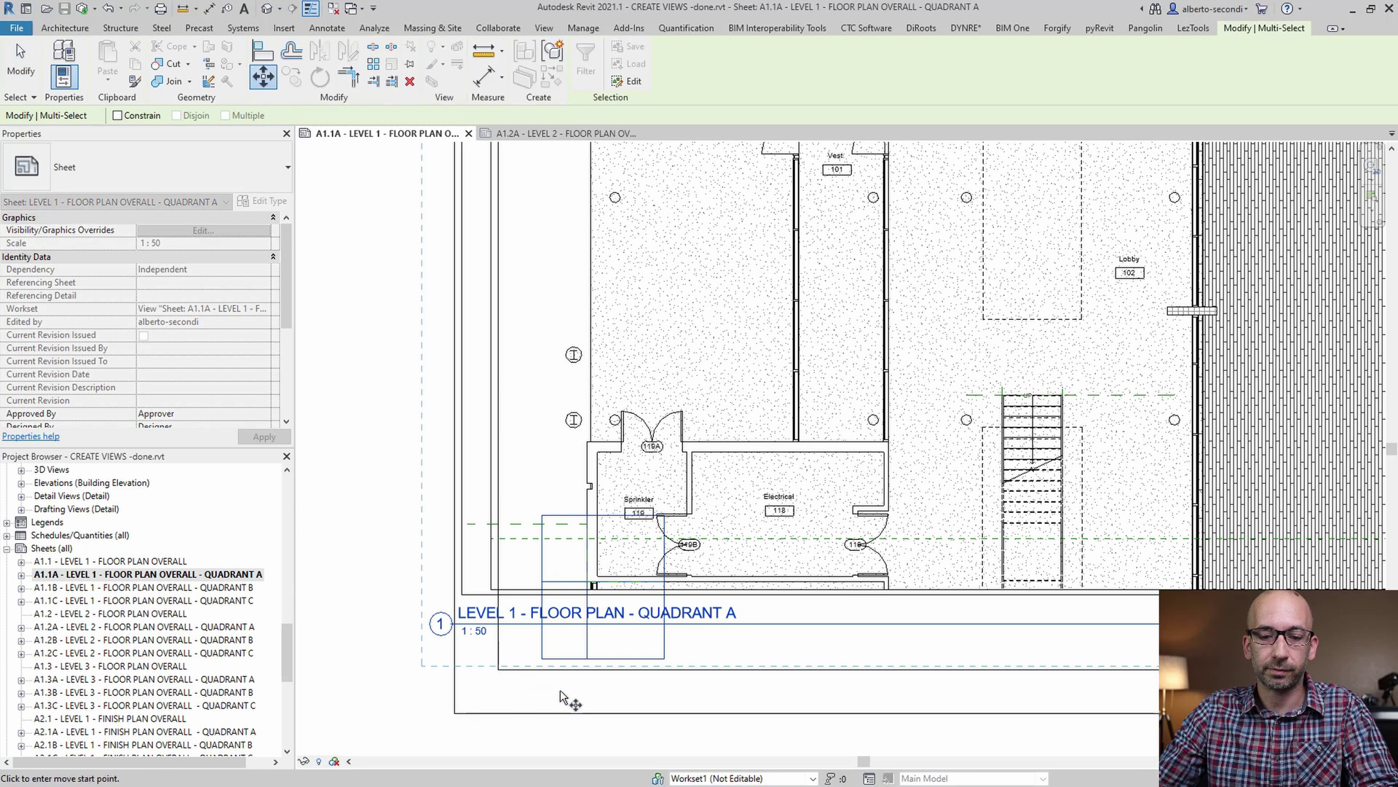
left_click(561, 689)
left_click(632, 689)
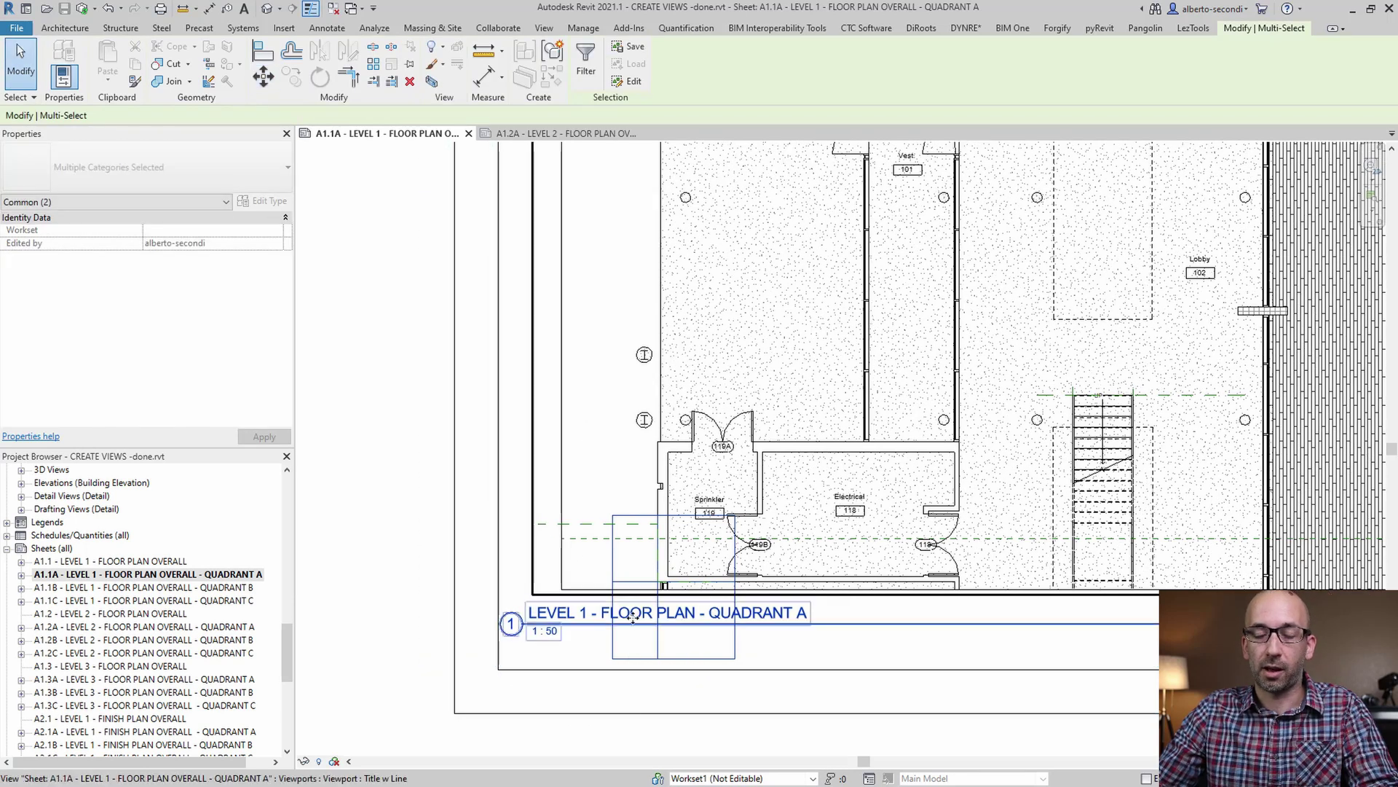
key("Escape")
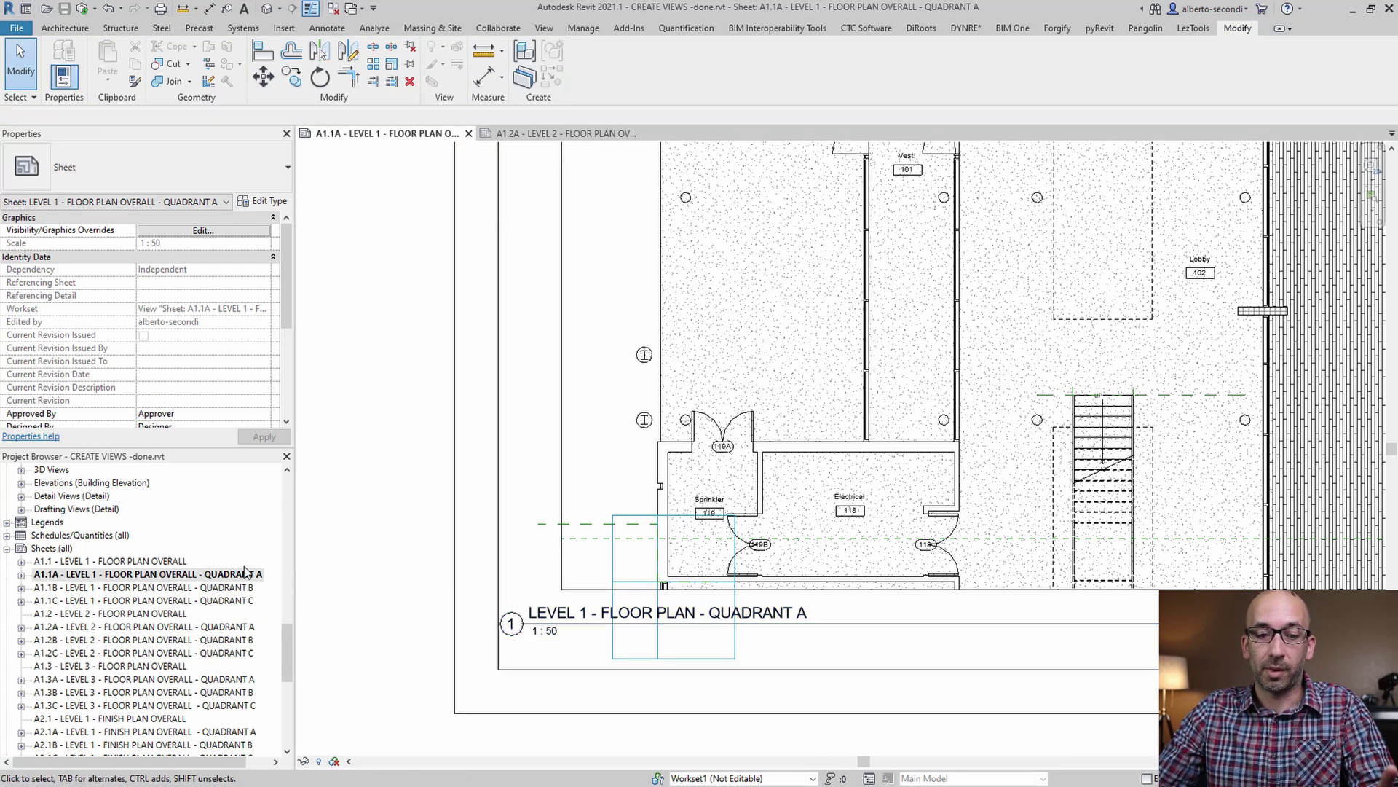
double_click(241, 627)
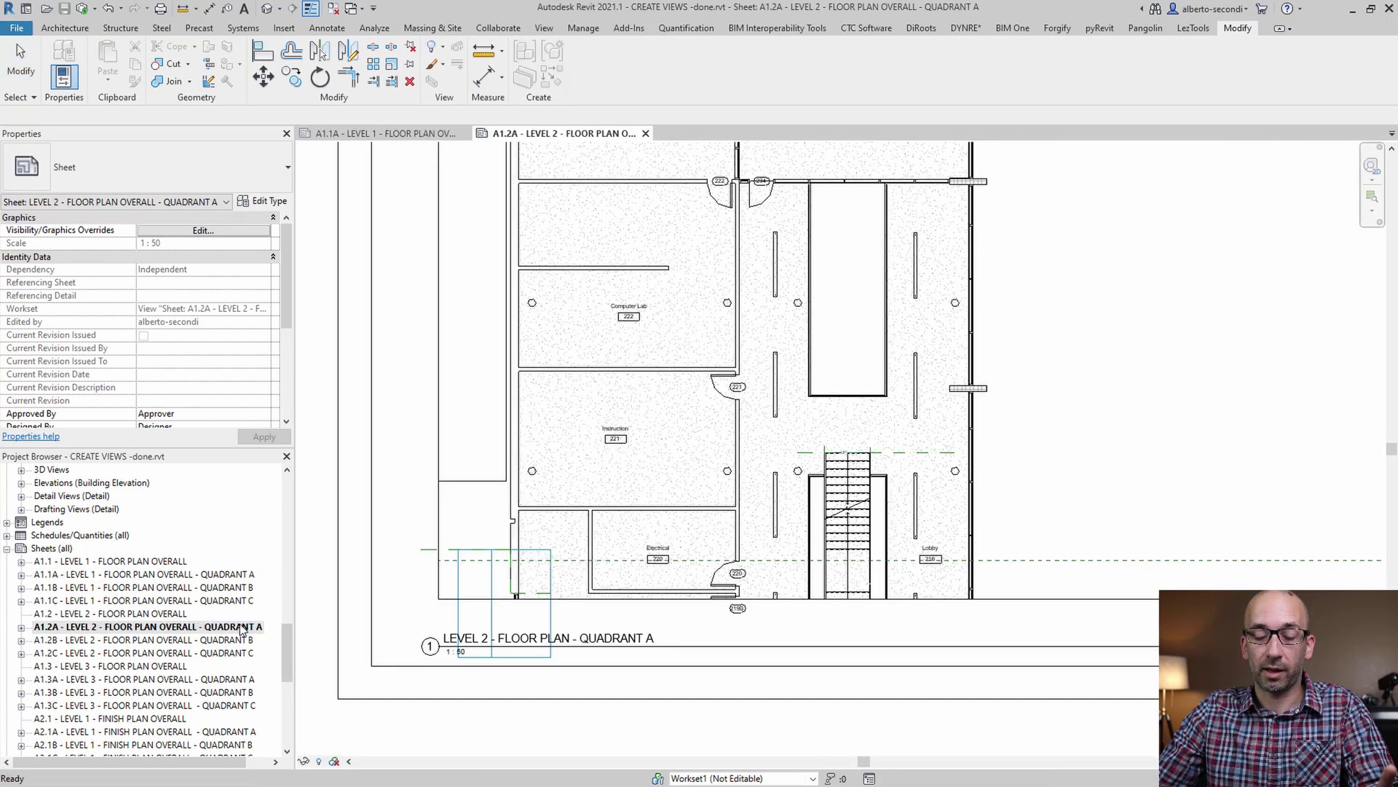
- Check the Level 2 viewport on A1.2A by activating it and returning to the sheet
scroll(492, 642, "up", 2)
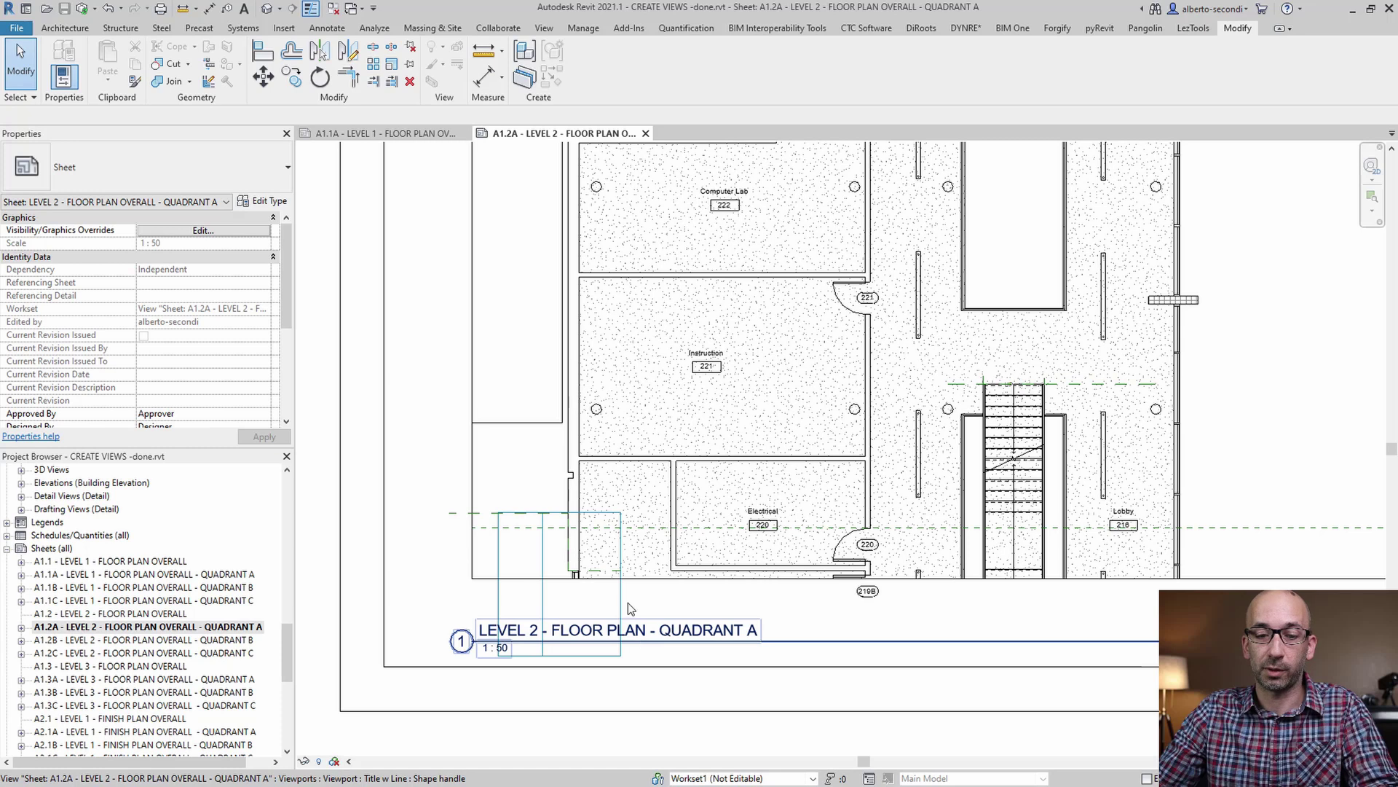
scroll(623, 593, "down", 2)
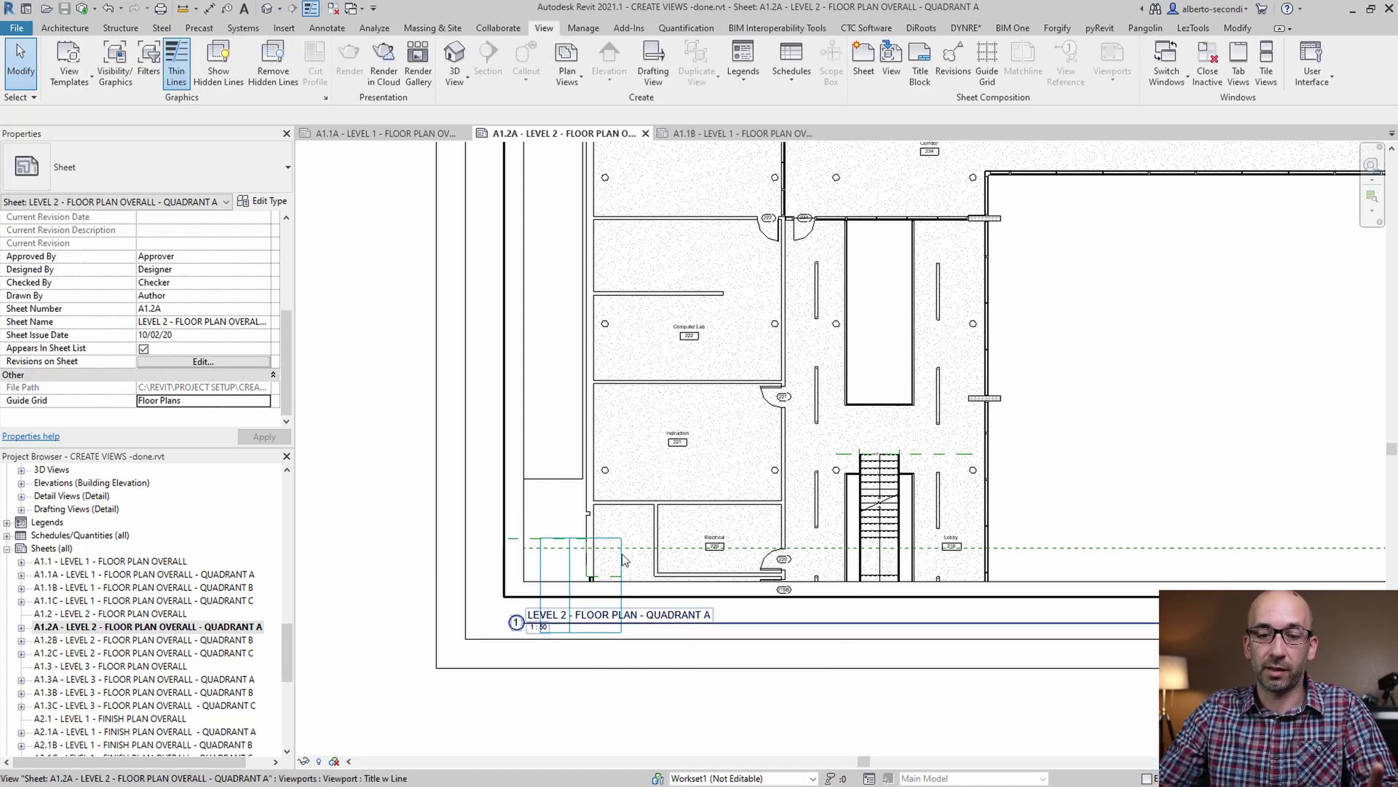
scroll(623, 559, "up", 5)
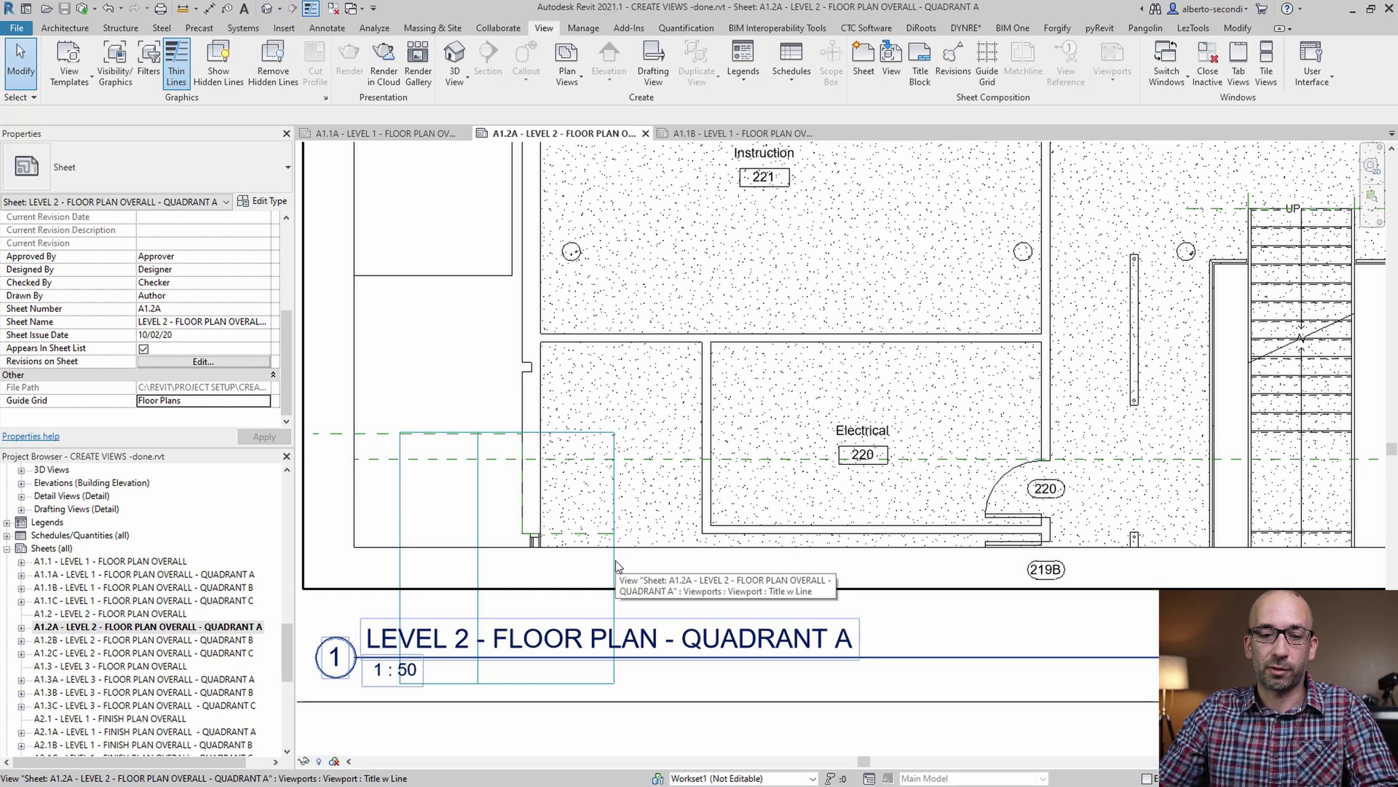
scroll(634, 516, "down", 3)
double_click(631, 514)
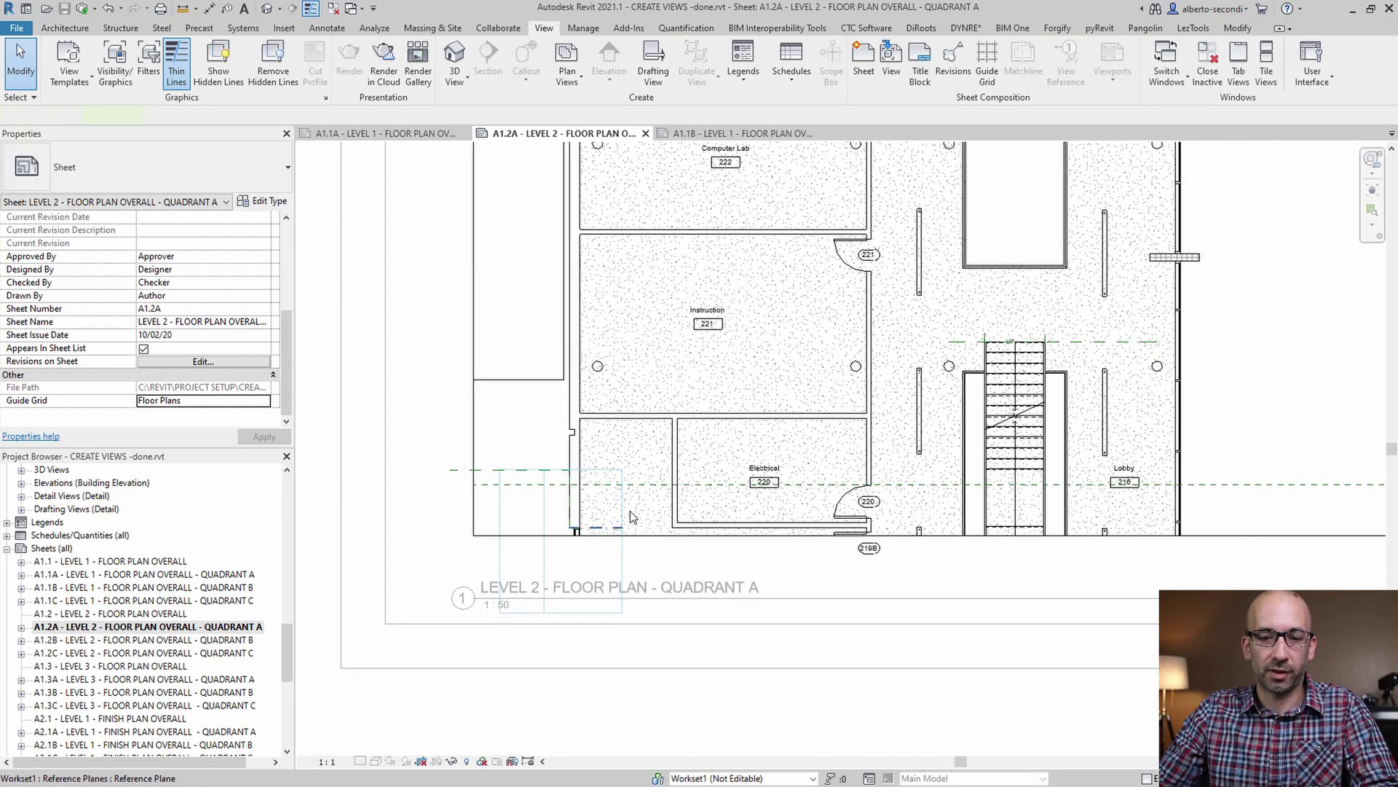
double_click(529, 700)
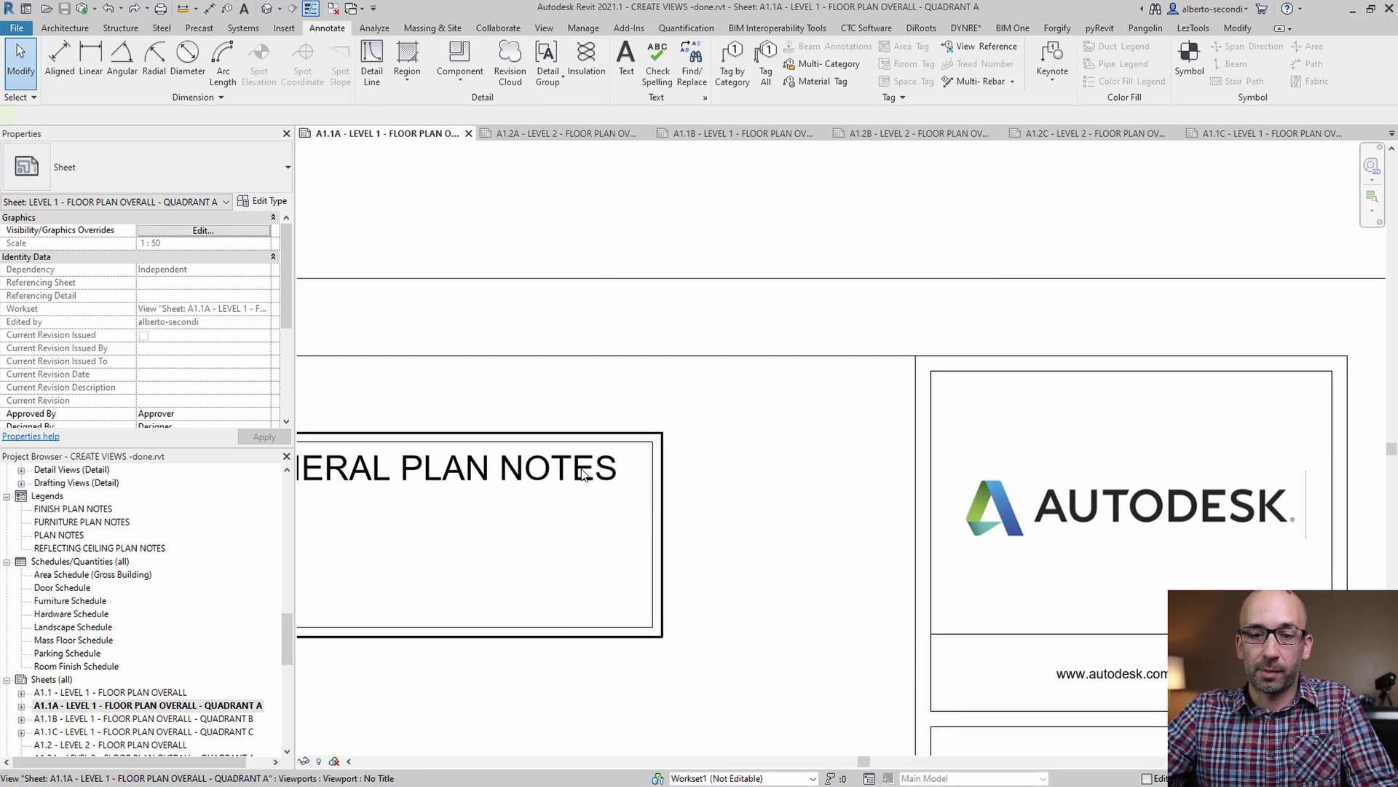
left_click(587, 490)
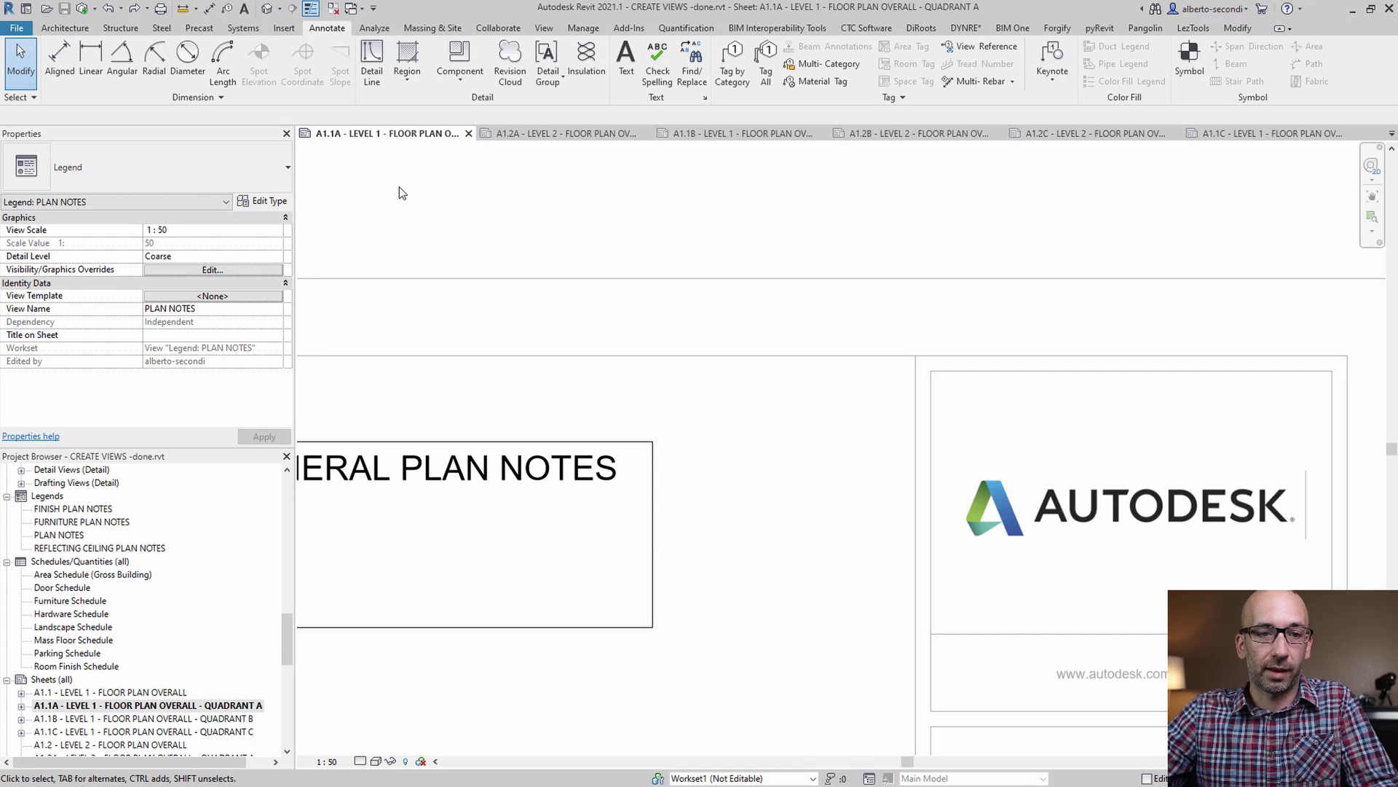
left_click(69, 29)
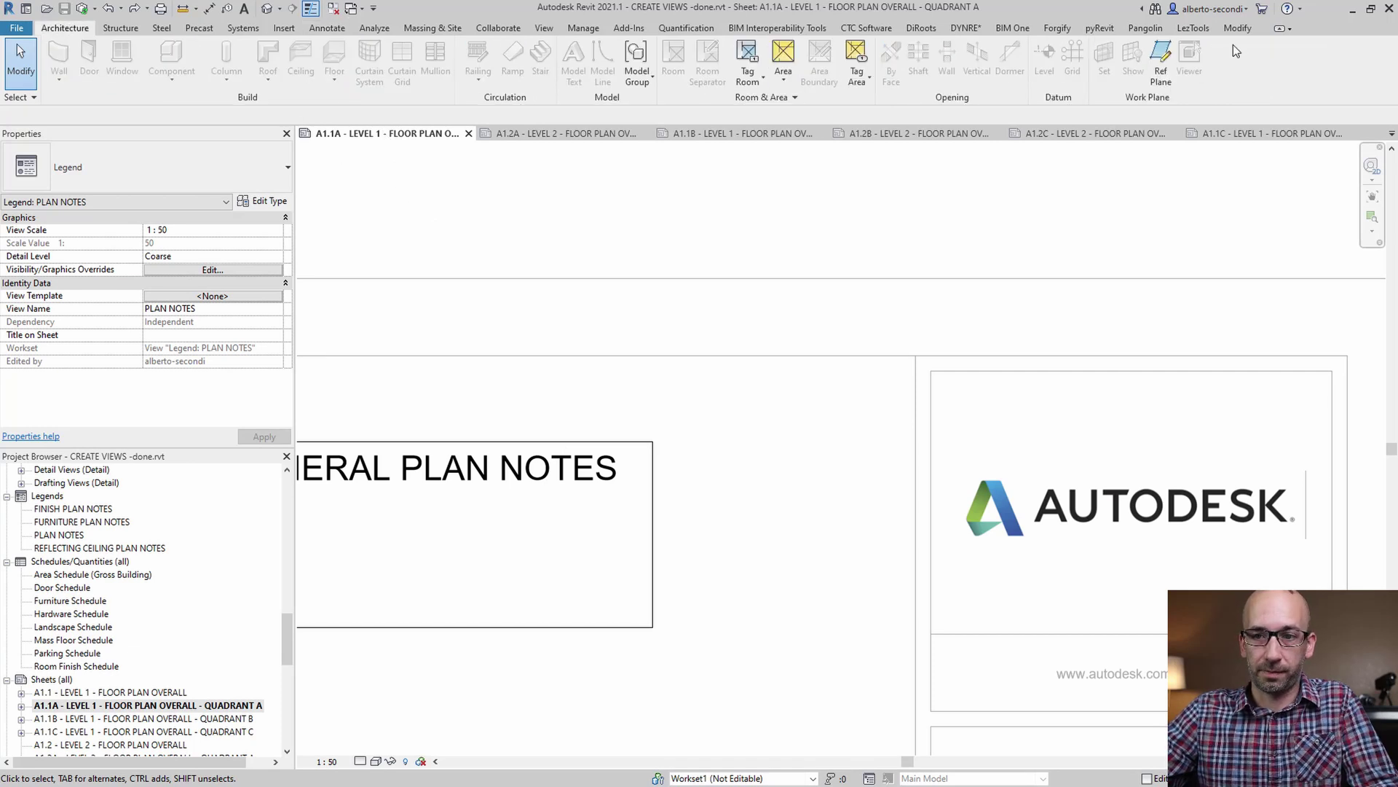
left_click(1158, 65)
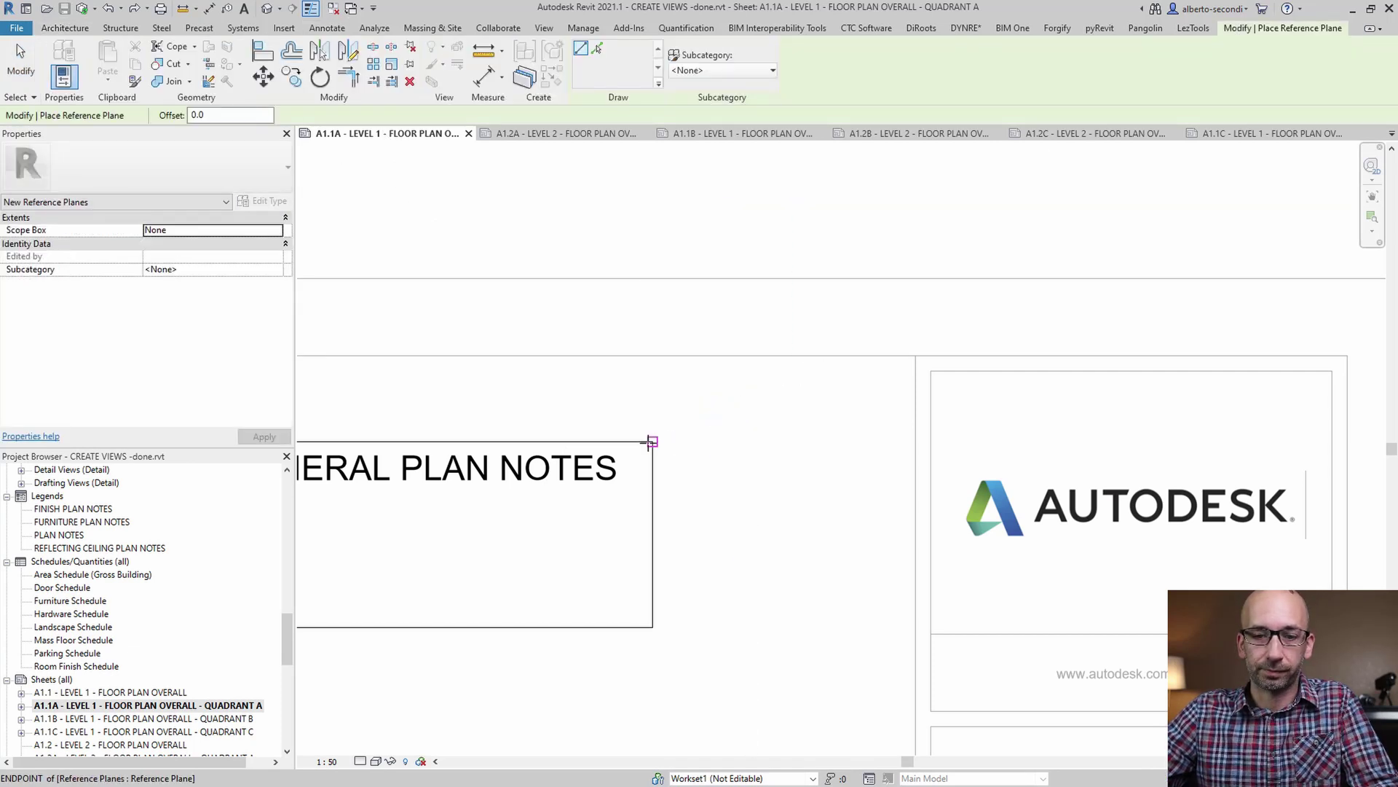
left_click(653, 441)
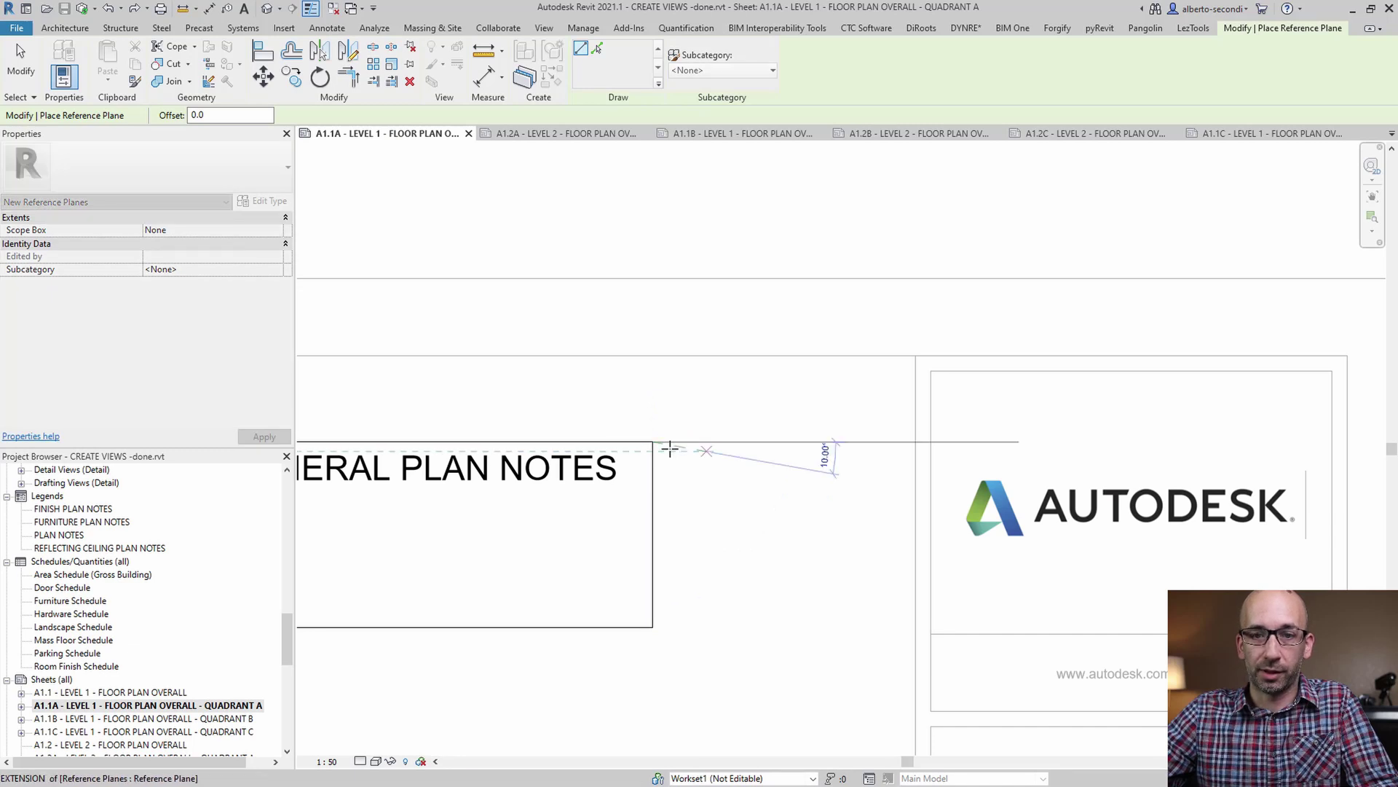
scroll(696, 448, "up", 2)
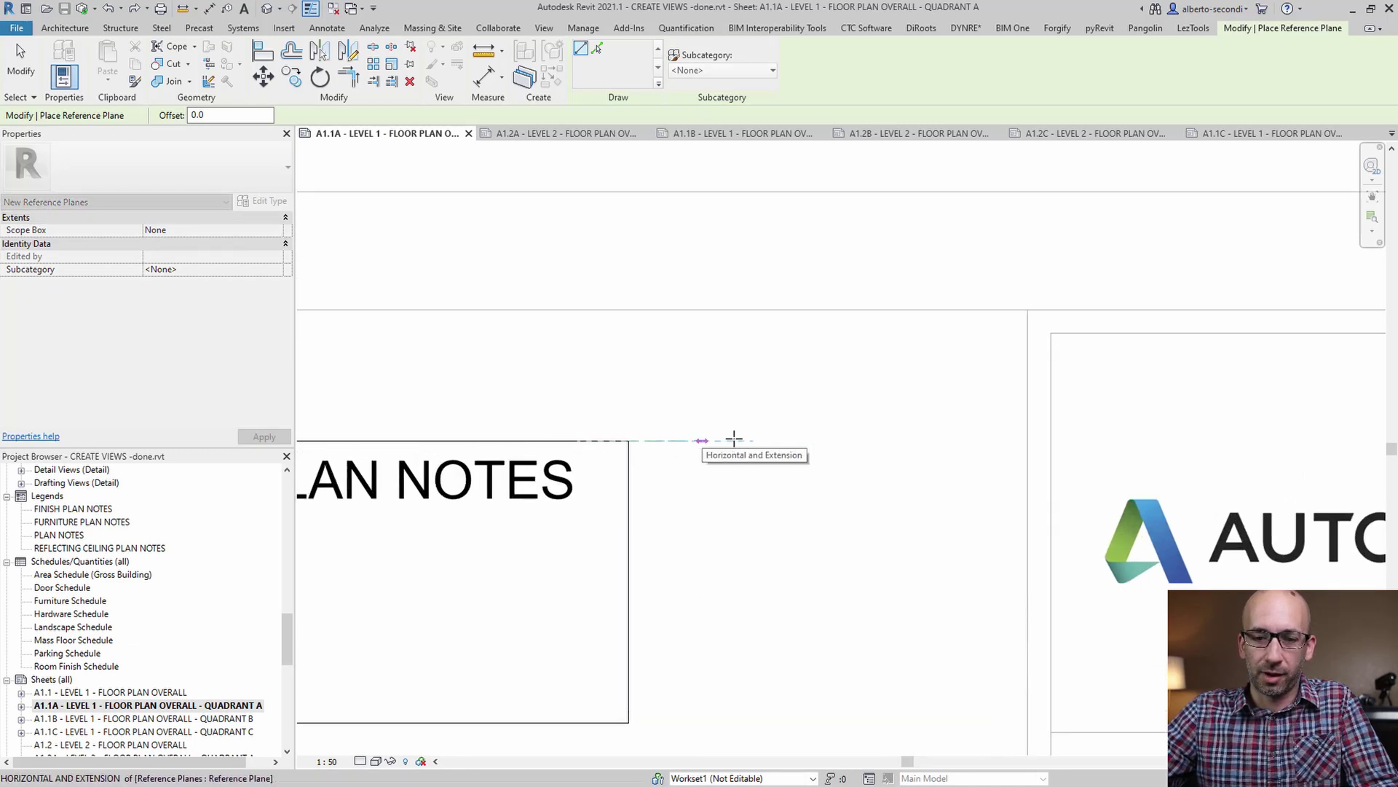
key("Escape")
key("Escape")
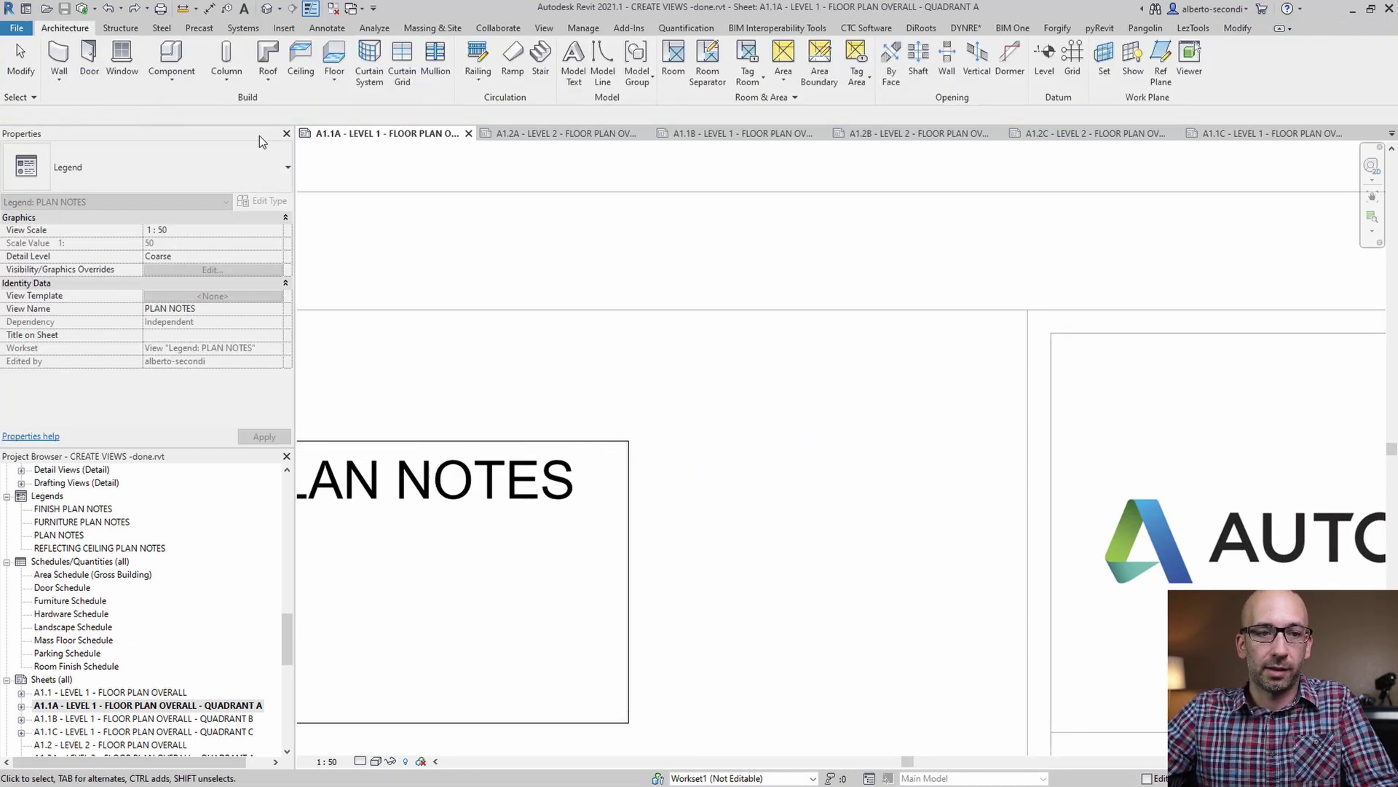
left_click(325, 30)
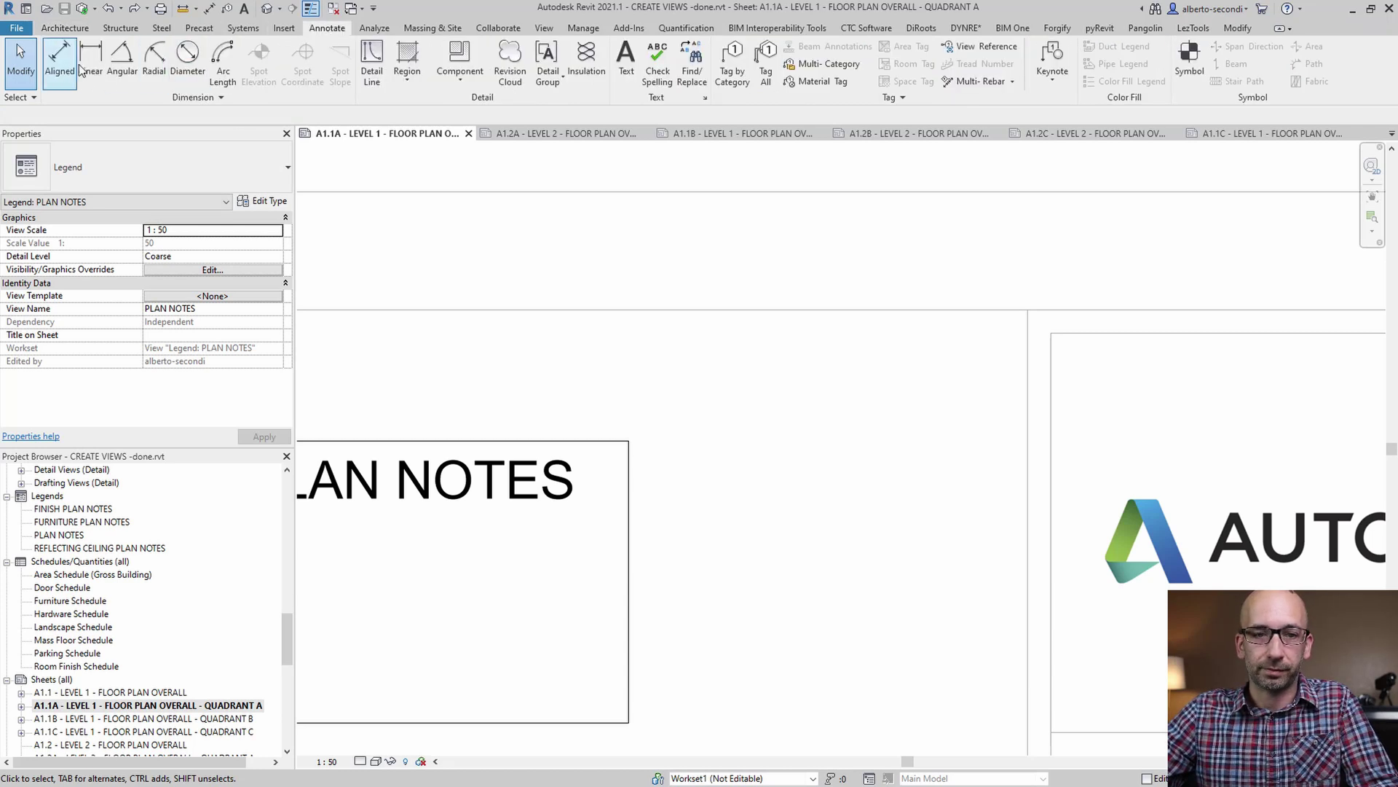
- Draw a closed detail-line triangle, 300 horizontal and 300 vertical, at the PLAN NOTES legend's top-right corner
left_click(371, 62)
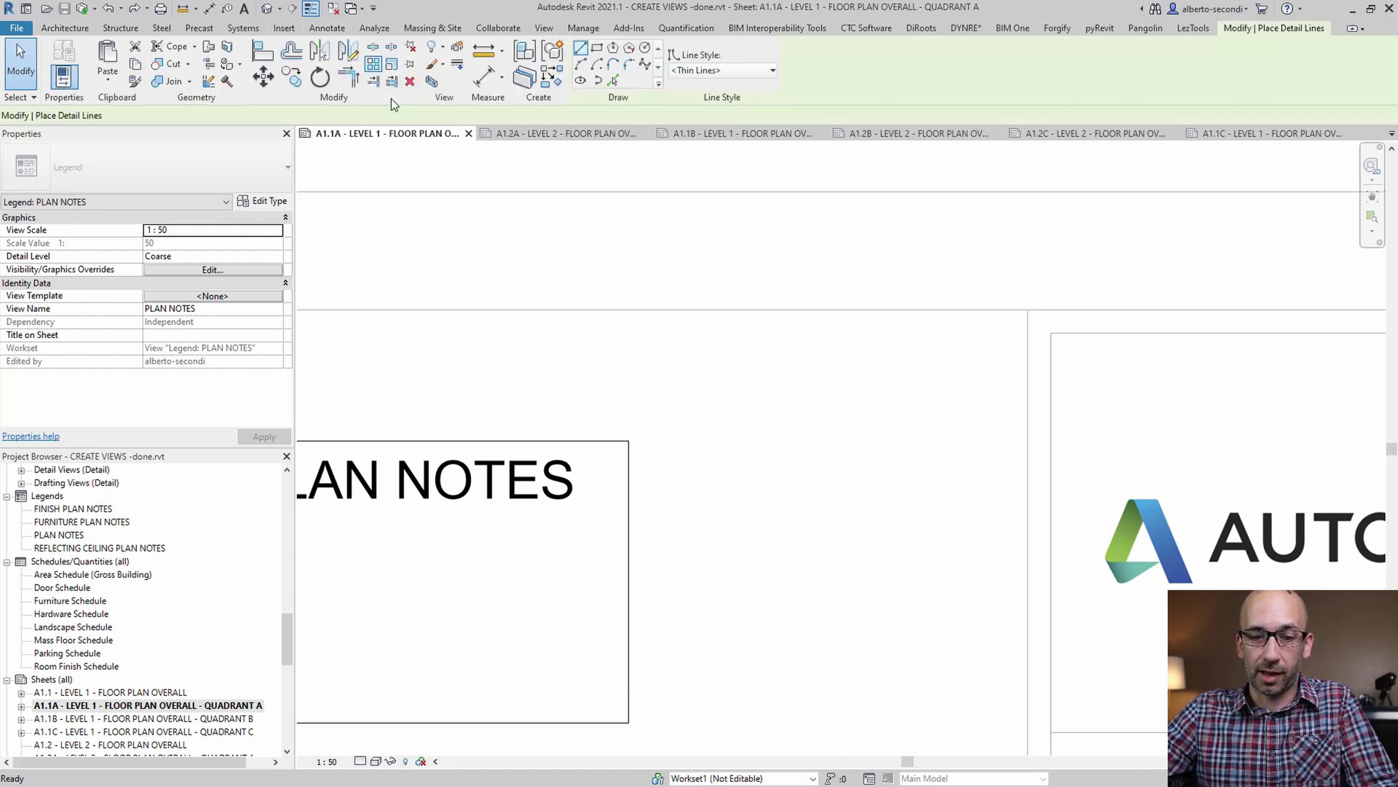
left_click(627, 440)
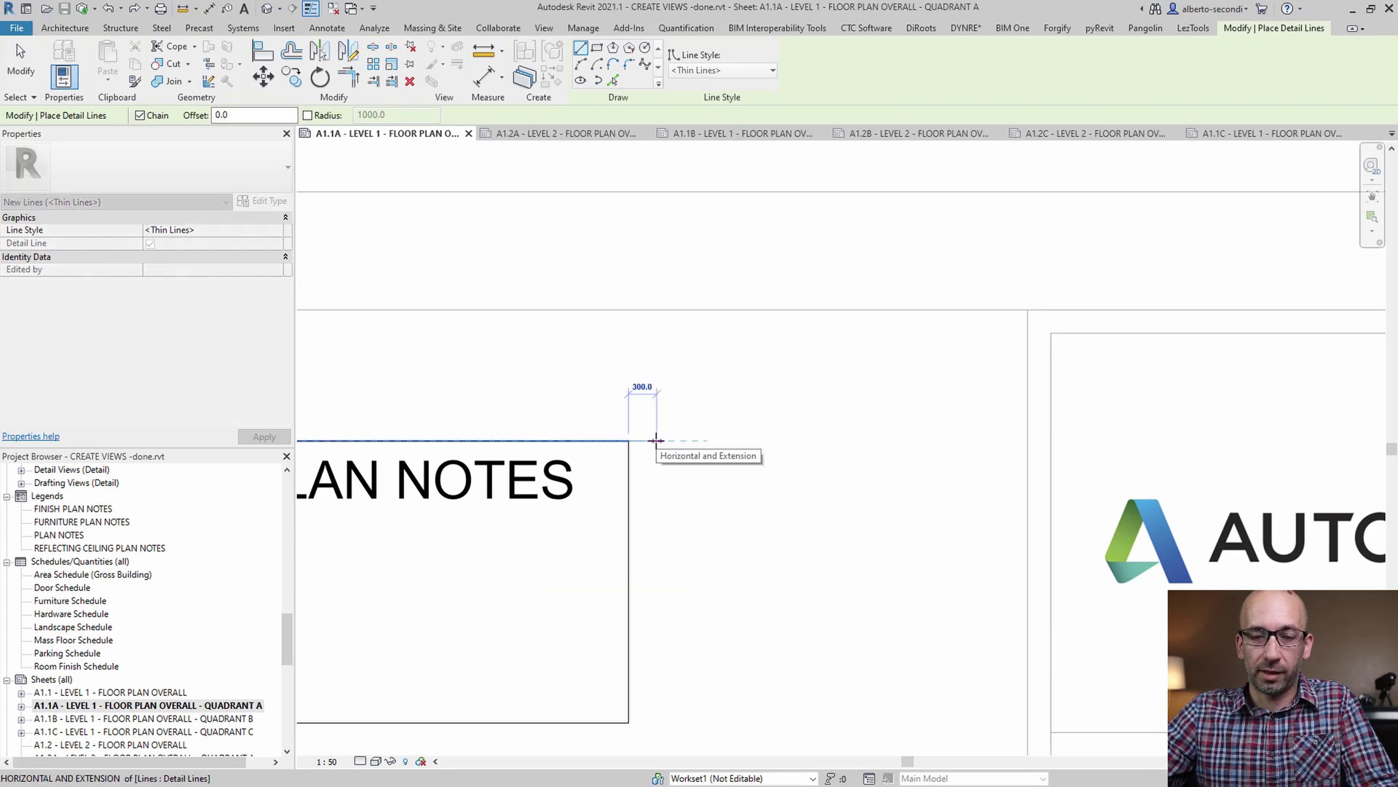
left_click(656, 440)
scroll(655, 440, "up", 2)
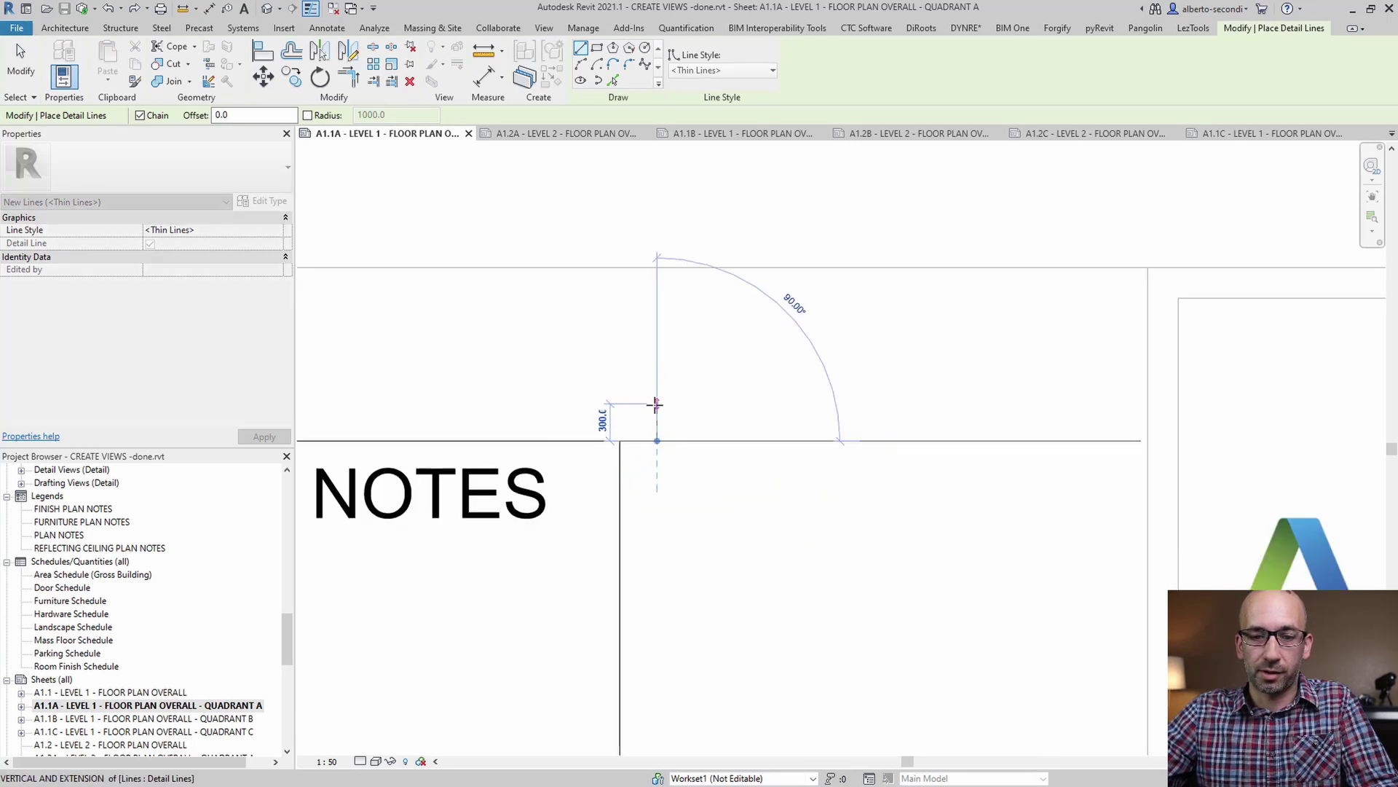
left_click(656, 405)
left_click(620, 440)
key("Escape")
key("Escape")
scroll(641, 406, "down", 1)
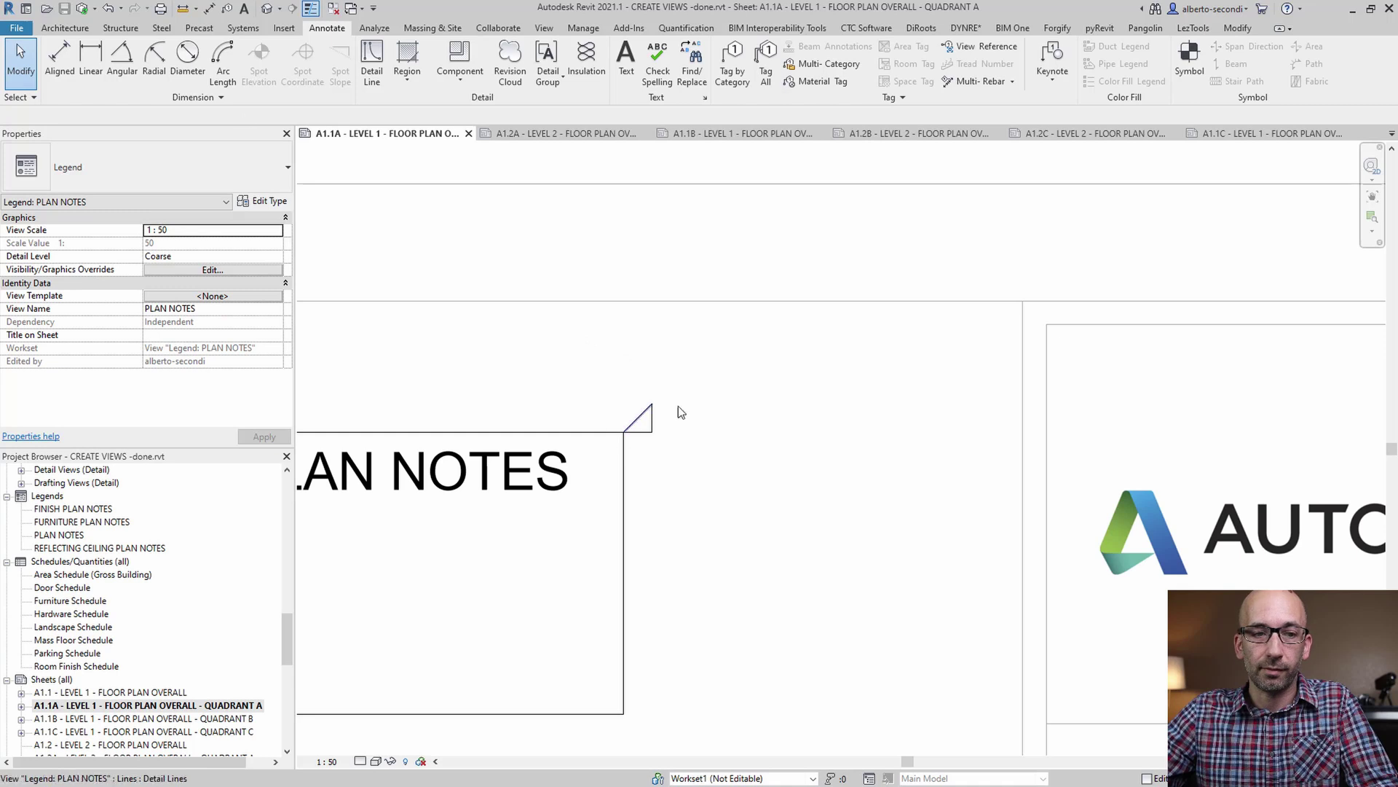
left_click(77, 29)
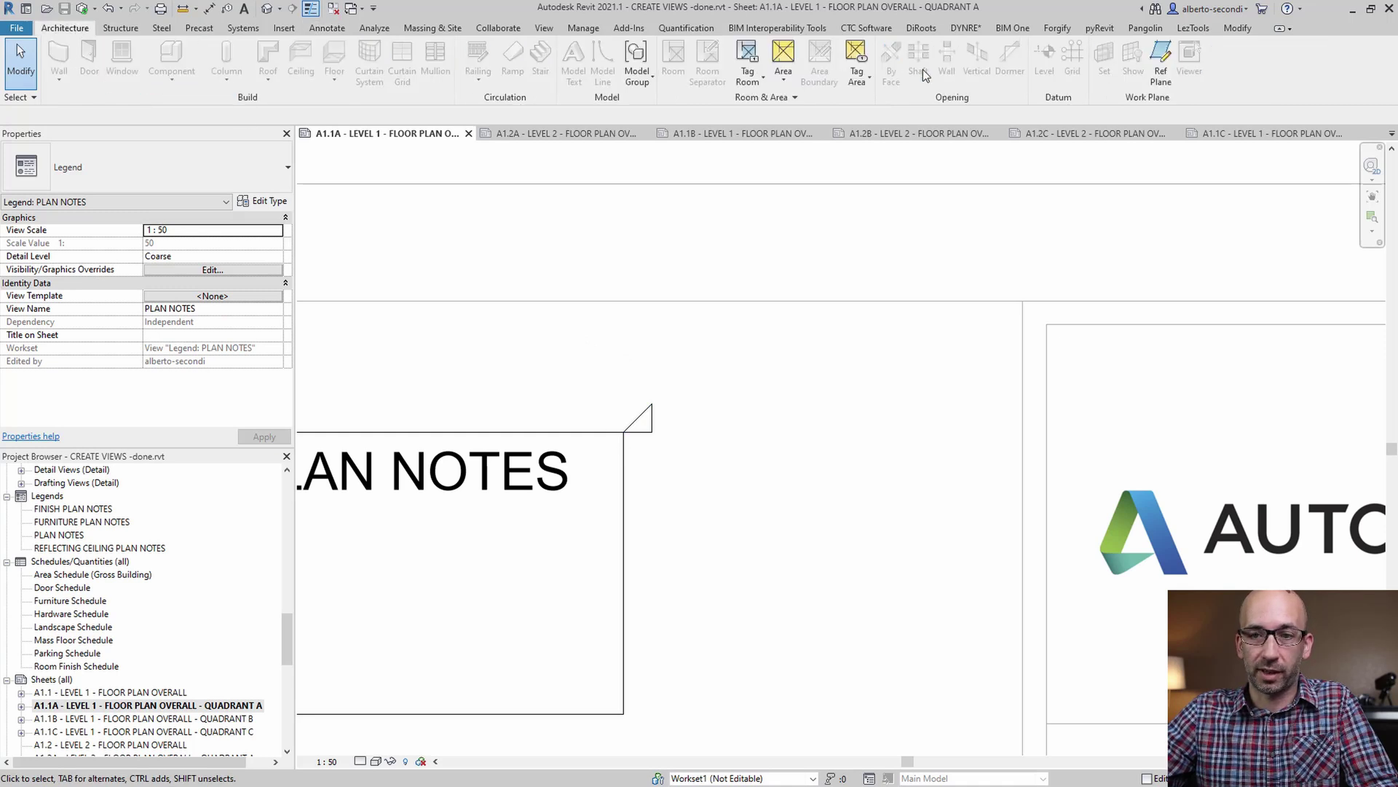
left_click(1160, 73)
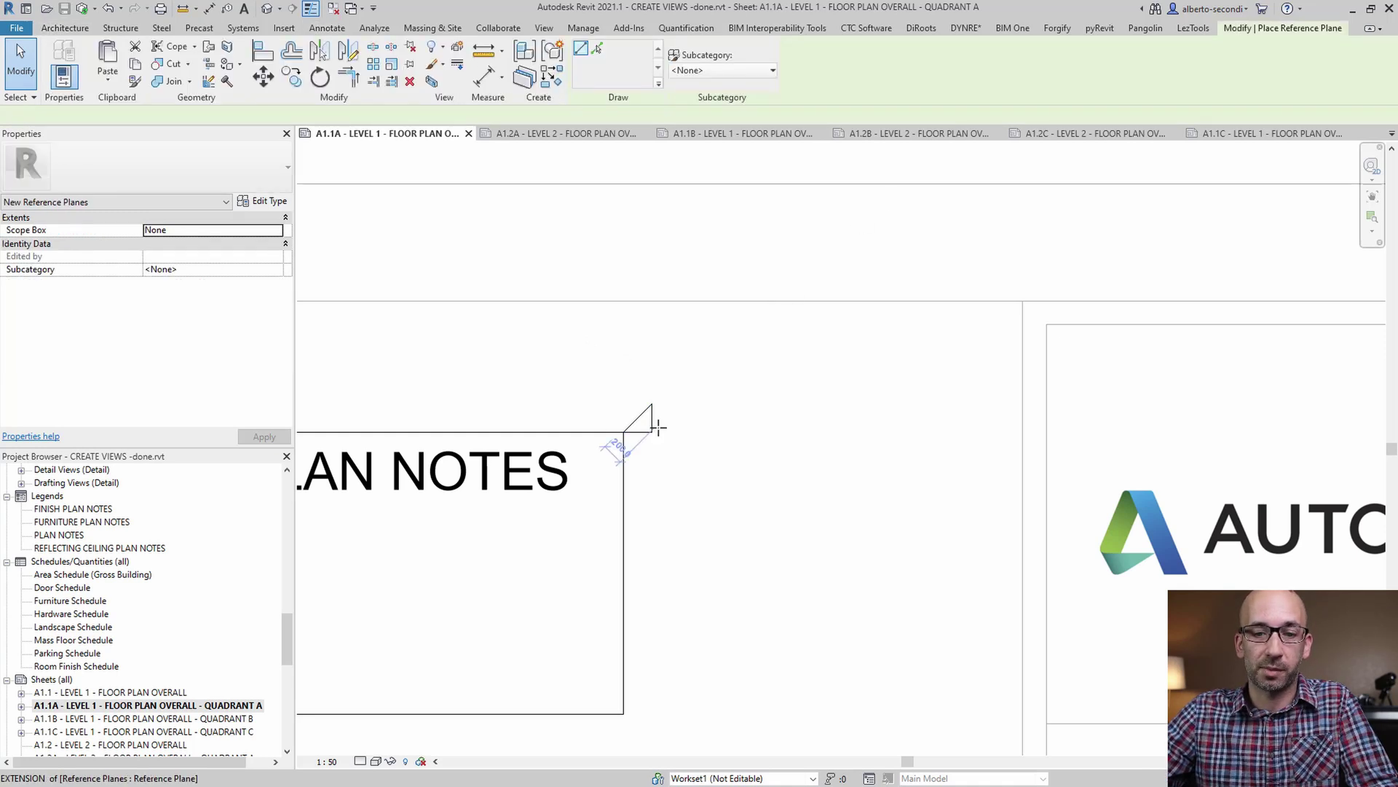
- Draw a reference plane along the corner marker's diagonal
scroll(649, 419, "up", 2)
left_click(598, 437)
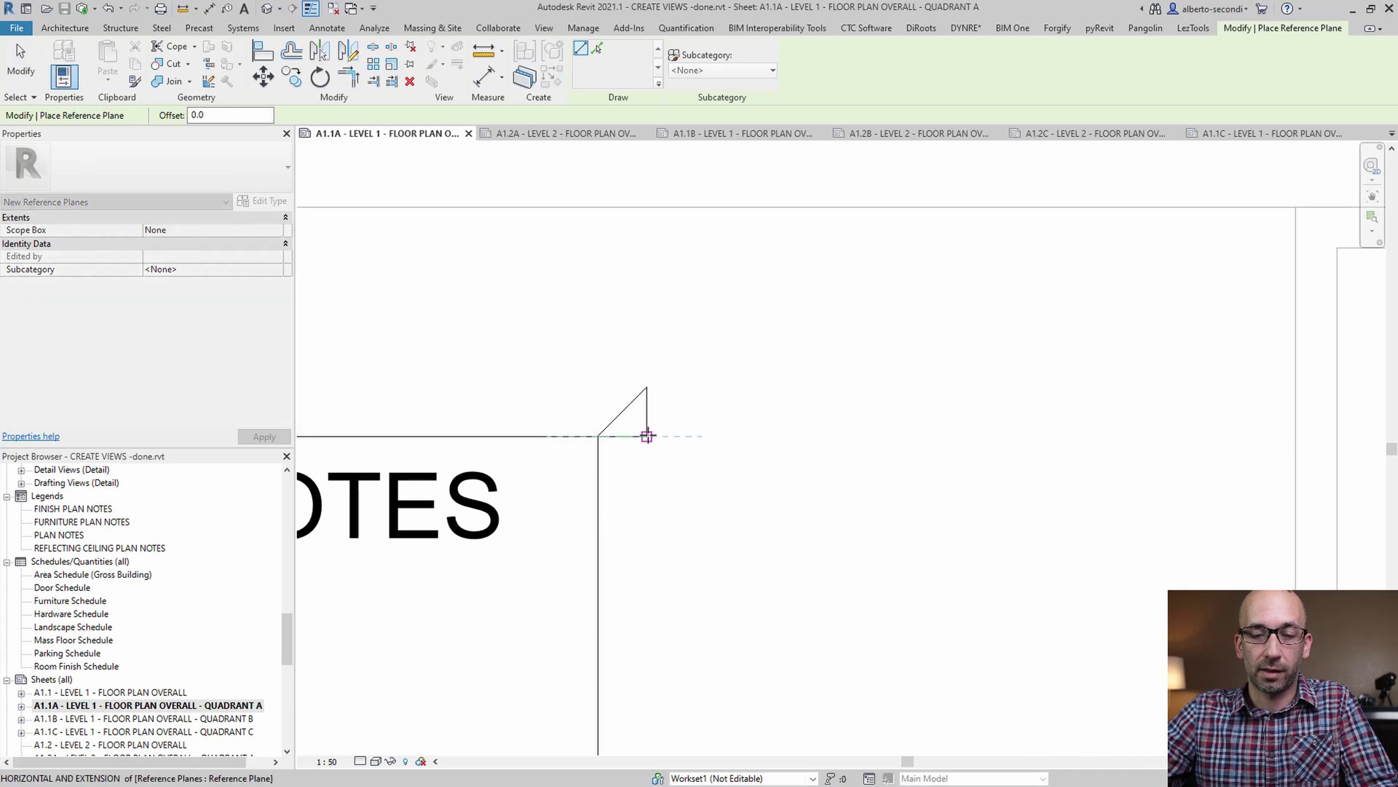
left_click(647, 387)
left_click(599, 437)
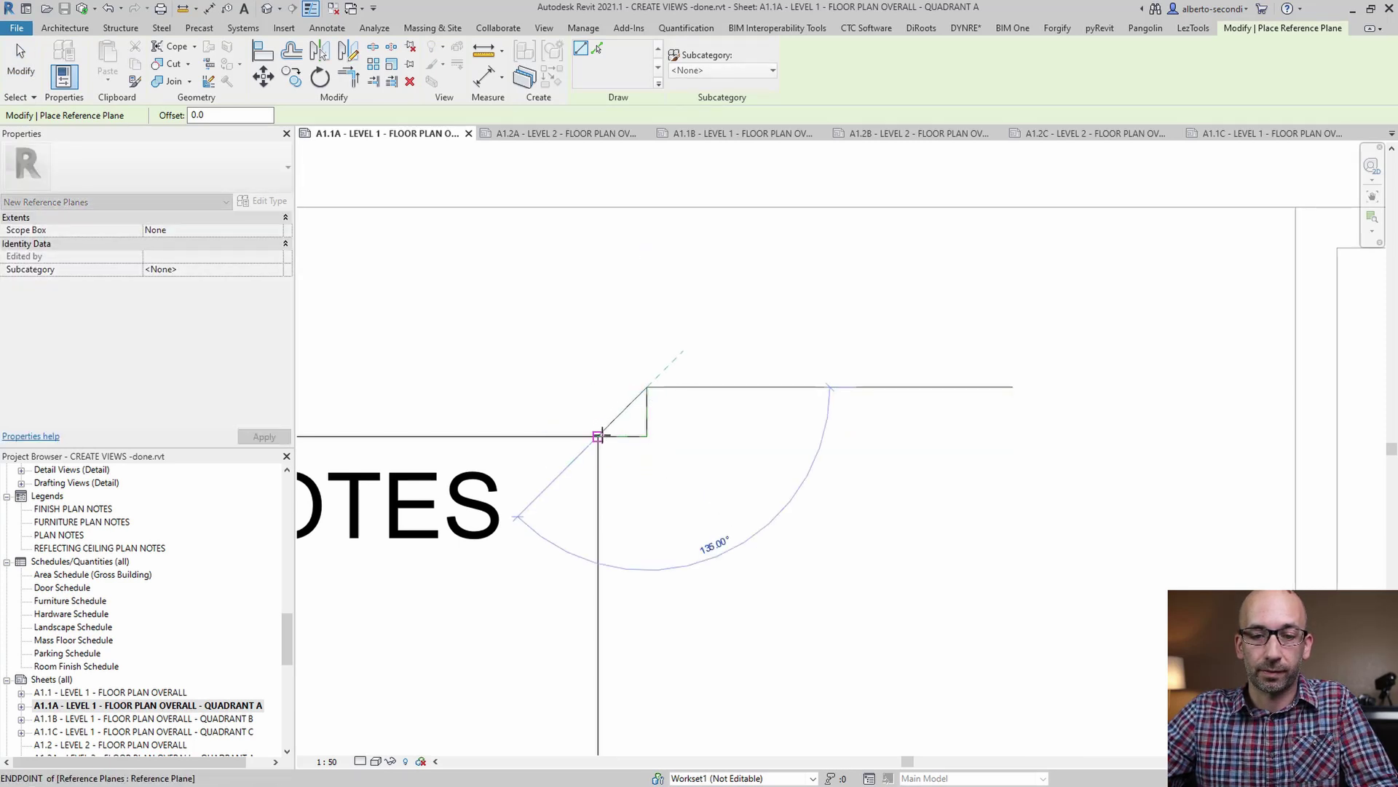
key("Escape")
key("Escape")
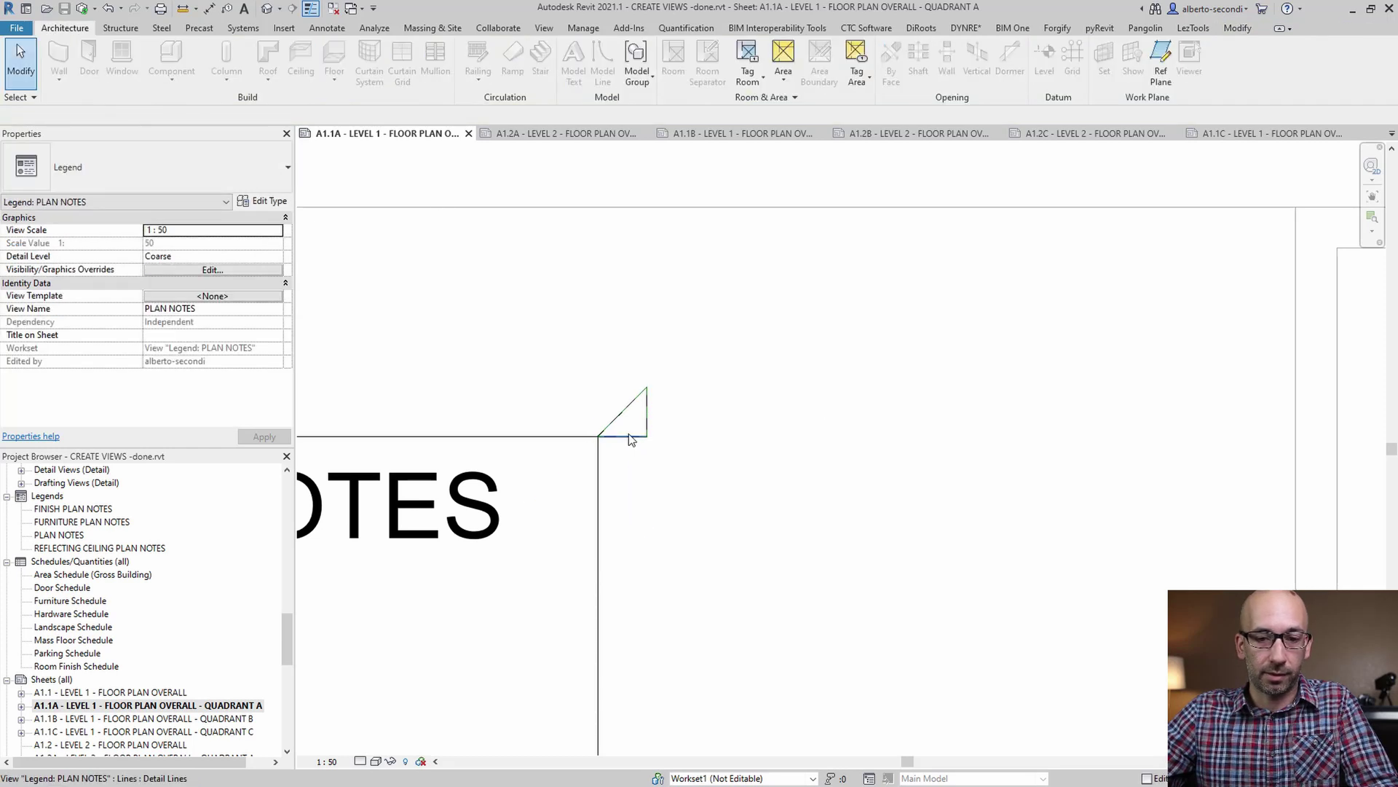
- Delete the marker's short horizontal detail line
left_click(628, 435)
key("Delete")
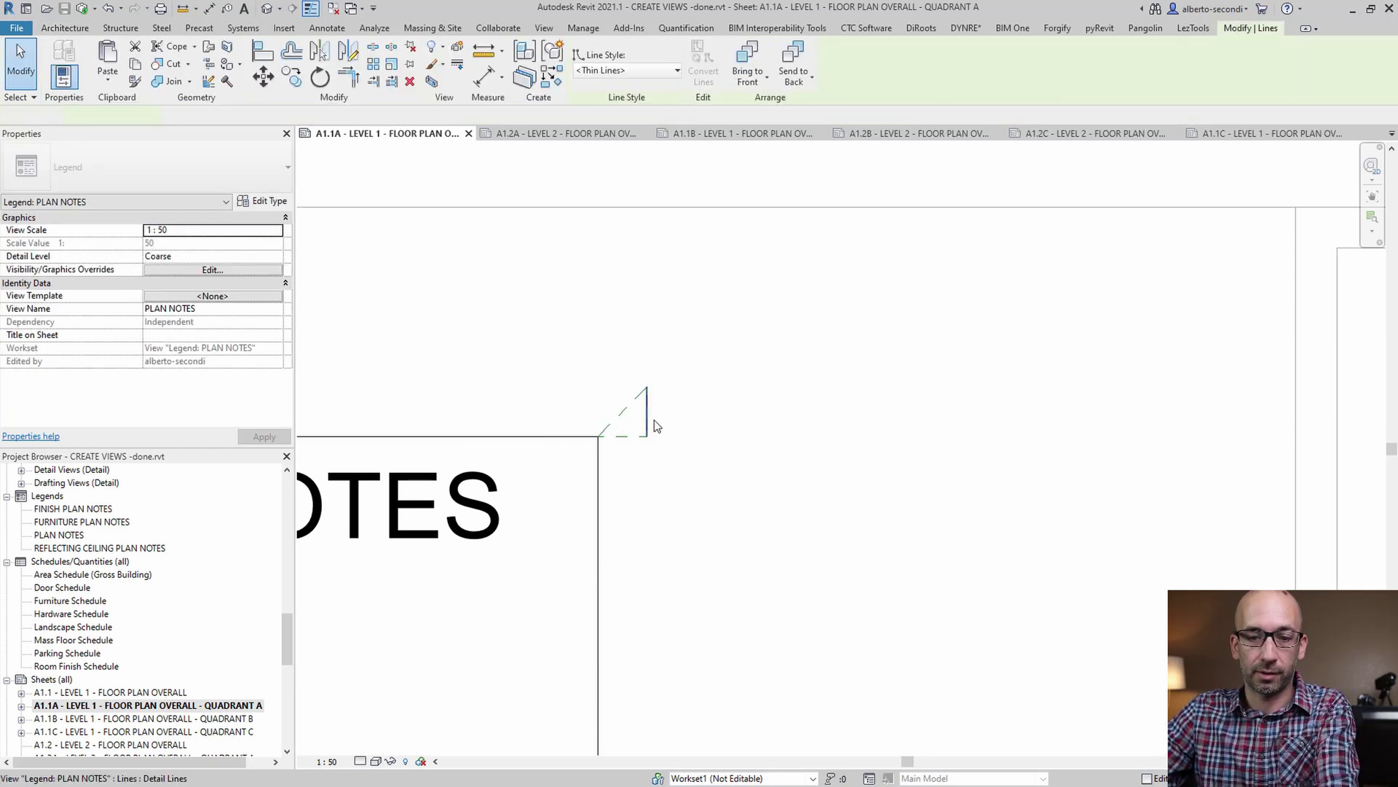
scroll(693, 418, "down", 2)
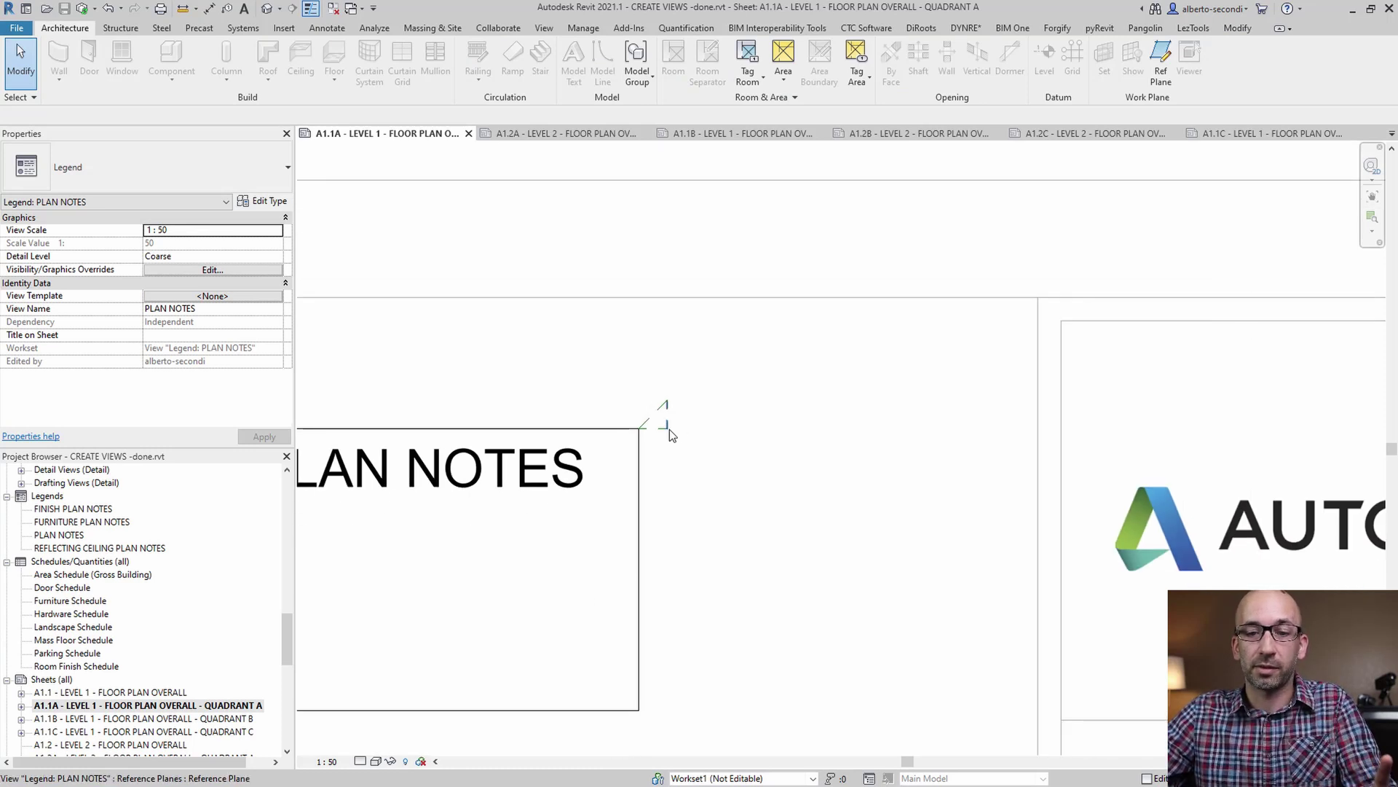
scroll(655, 421, "up", 2)
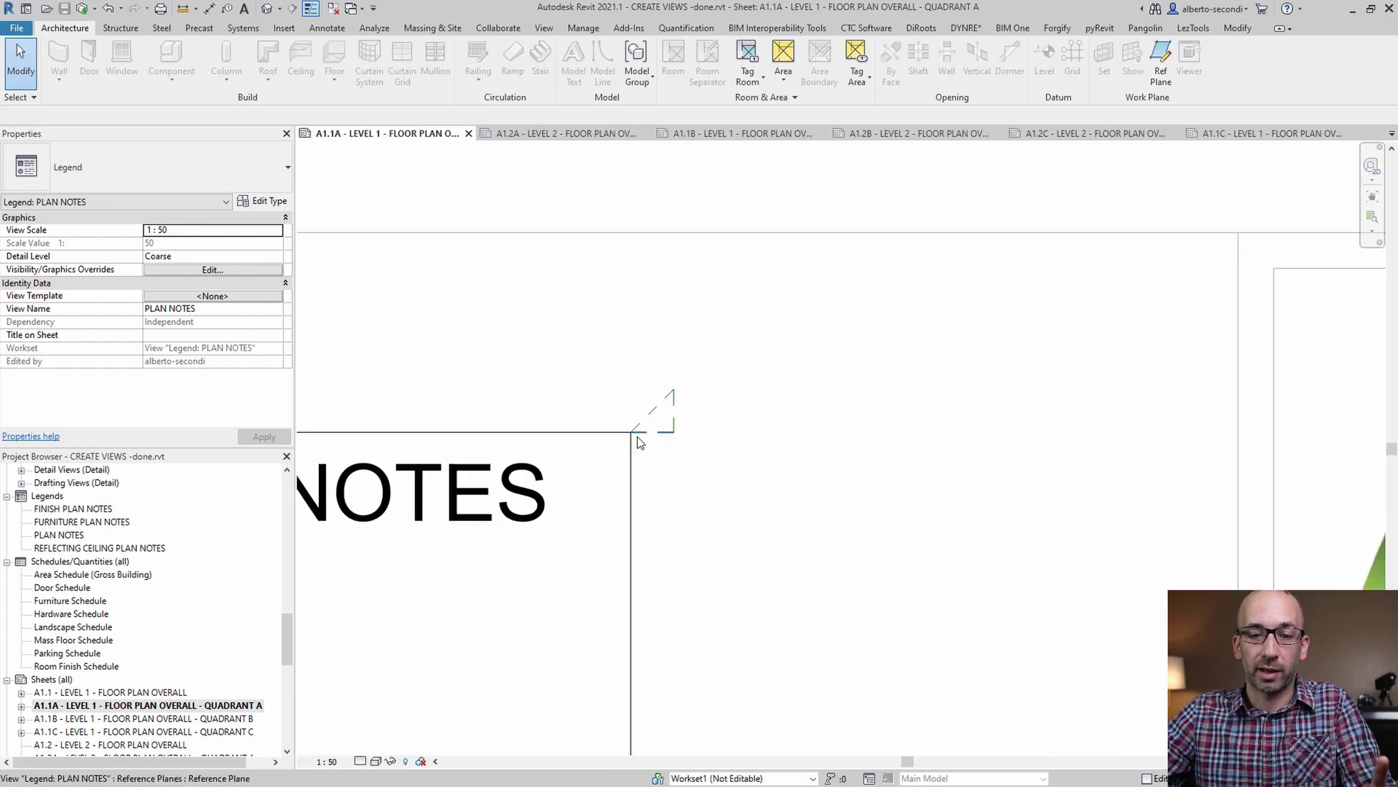
scroll(663, 433, "down", 2)
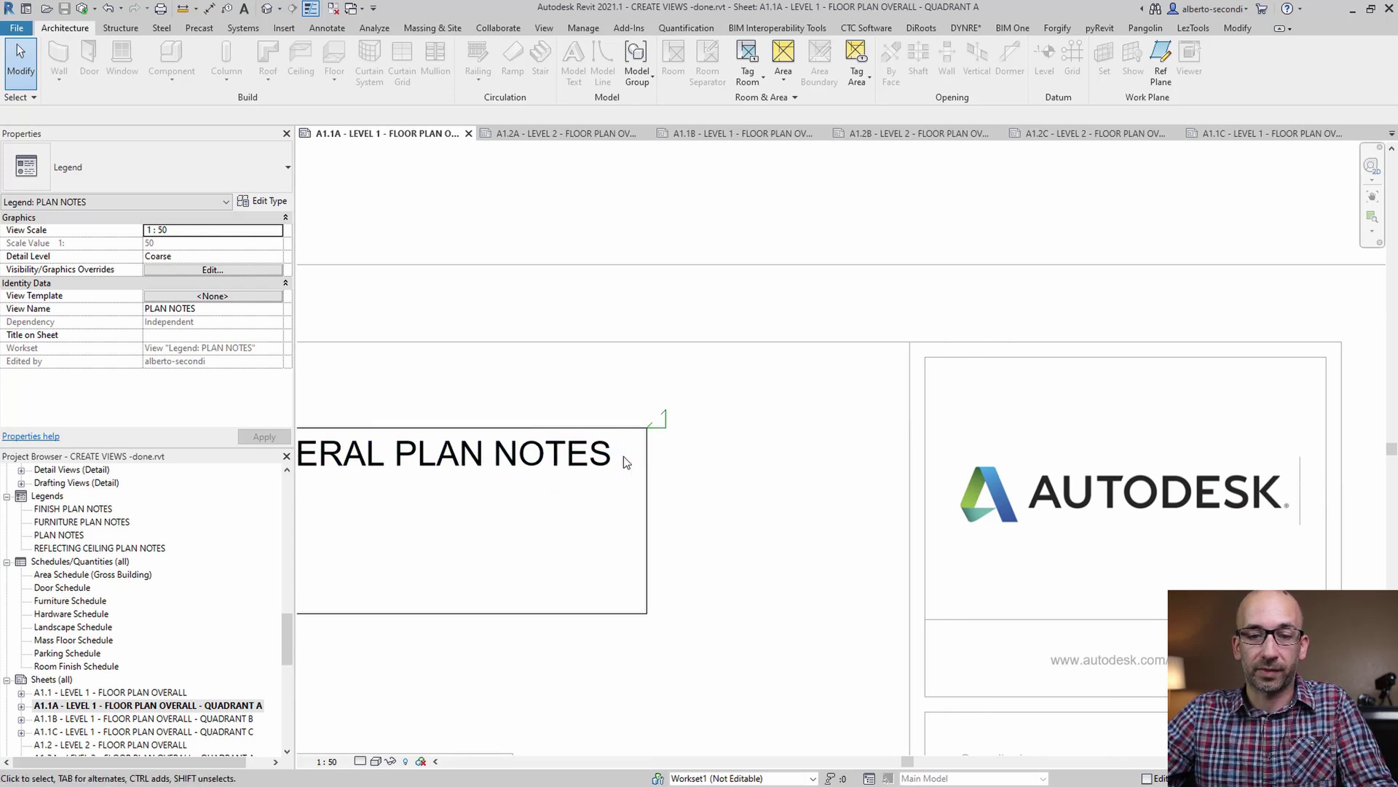
scroll(654, 431, "up", 2)
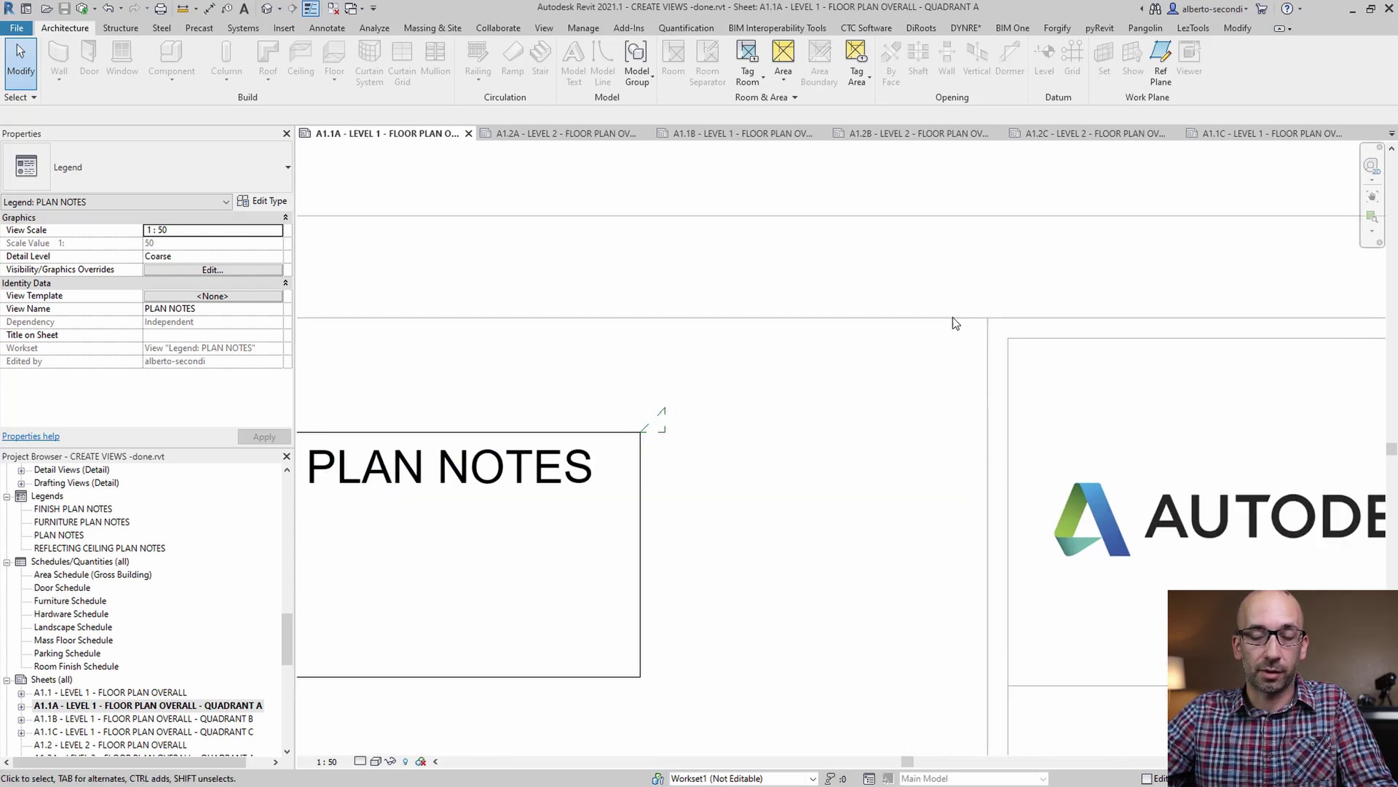
- Back on sheet A1.1A, move the legend viewport with MV from the marker tip to the title block corner
scroll(692, 291, "down", 2)
scroll(685, 220, "up", 2)
left_click(636, 229)
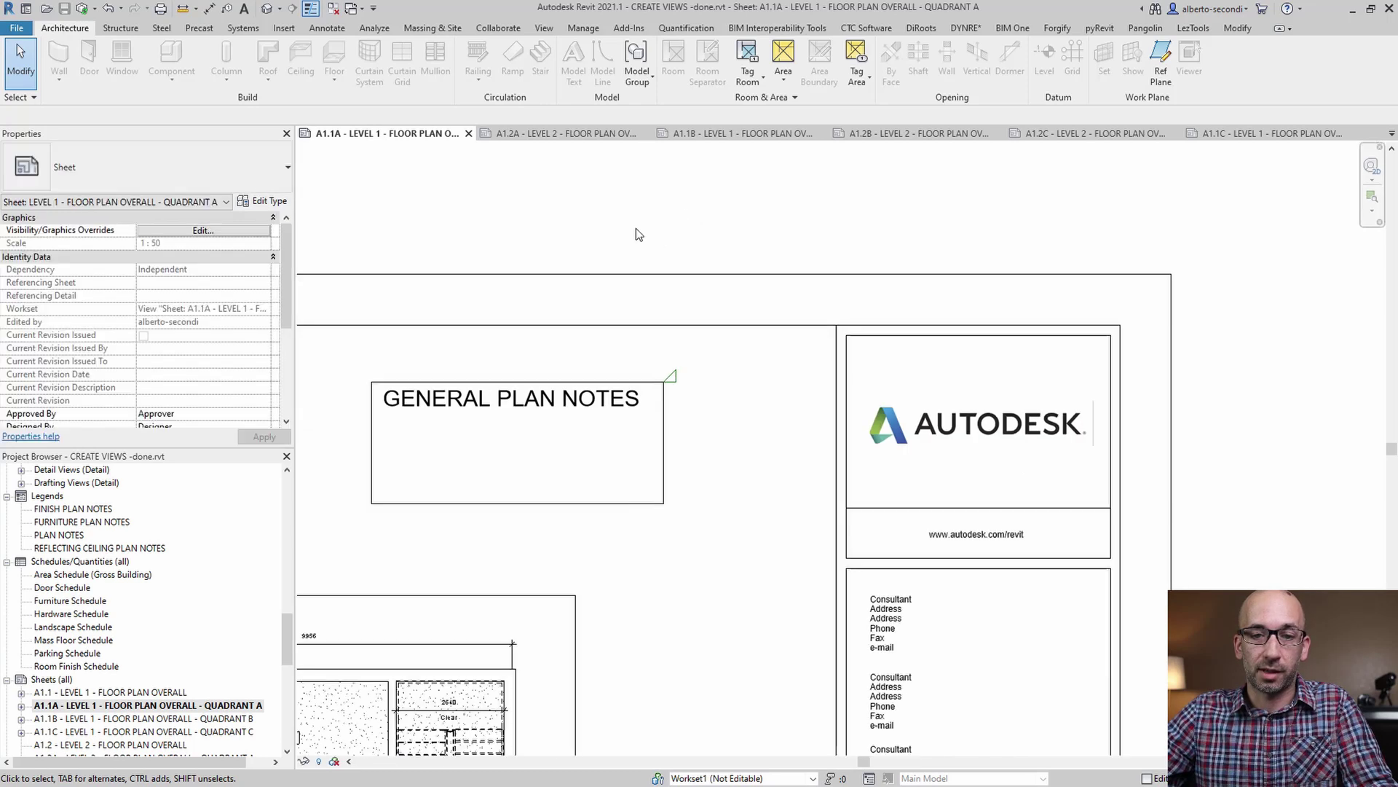
scroll(725, 386, "up", 2)
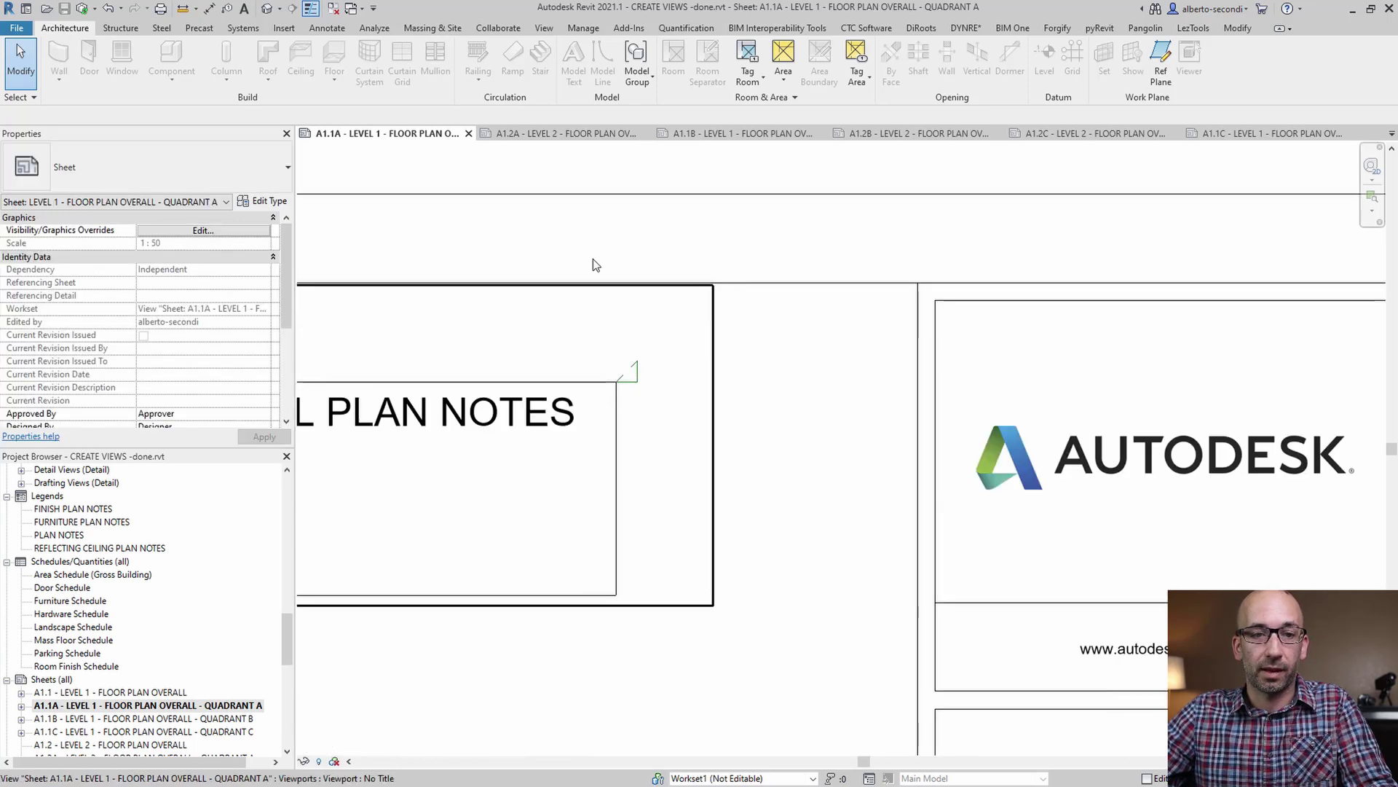
left_click(475, 420)
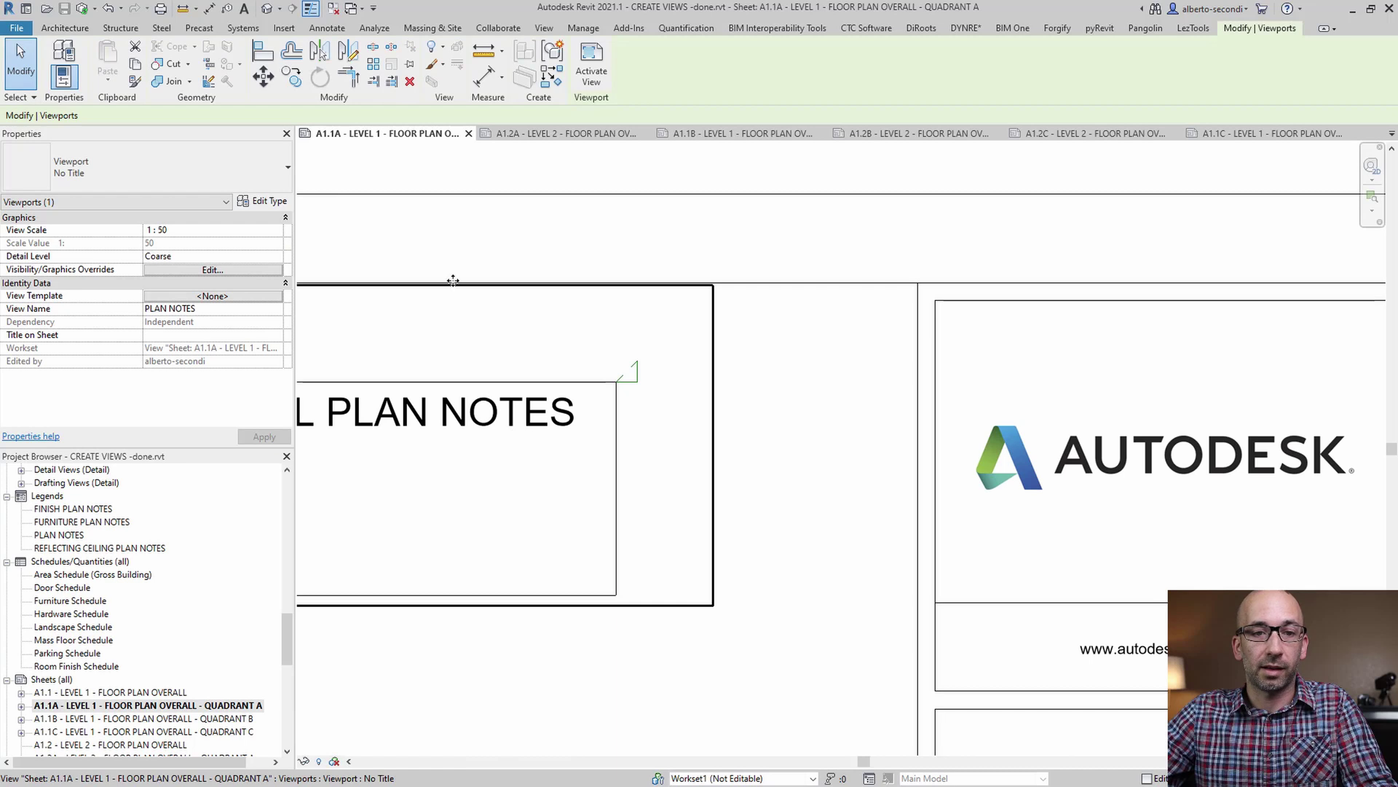
key("m")
key("v")
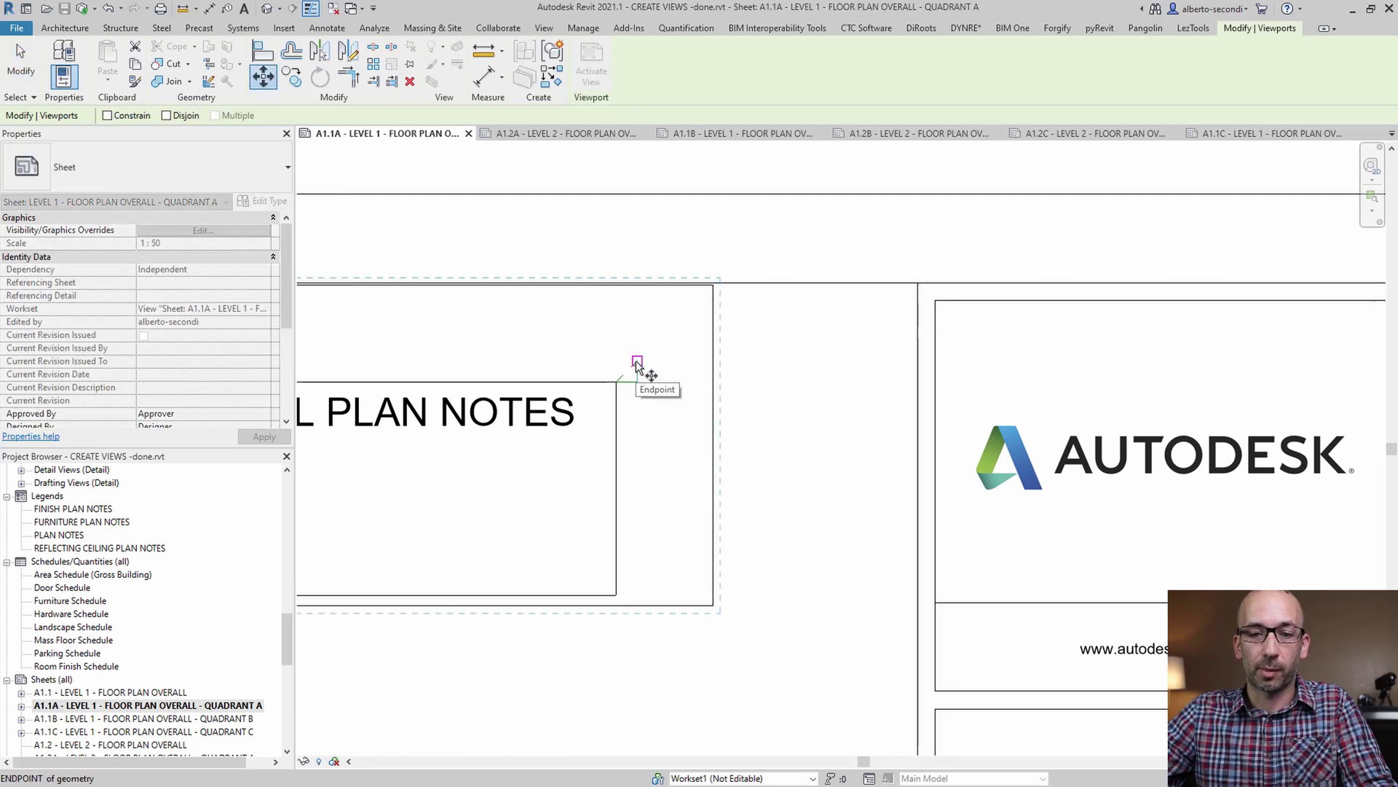
left_click(636, 360)
left_click(918, 284)
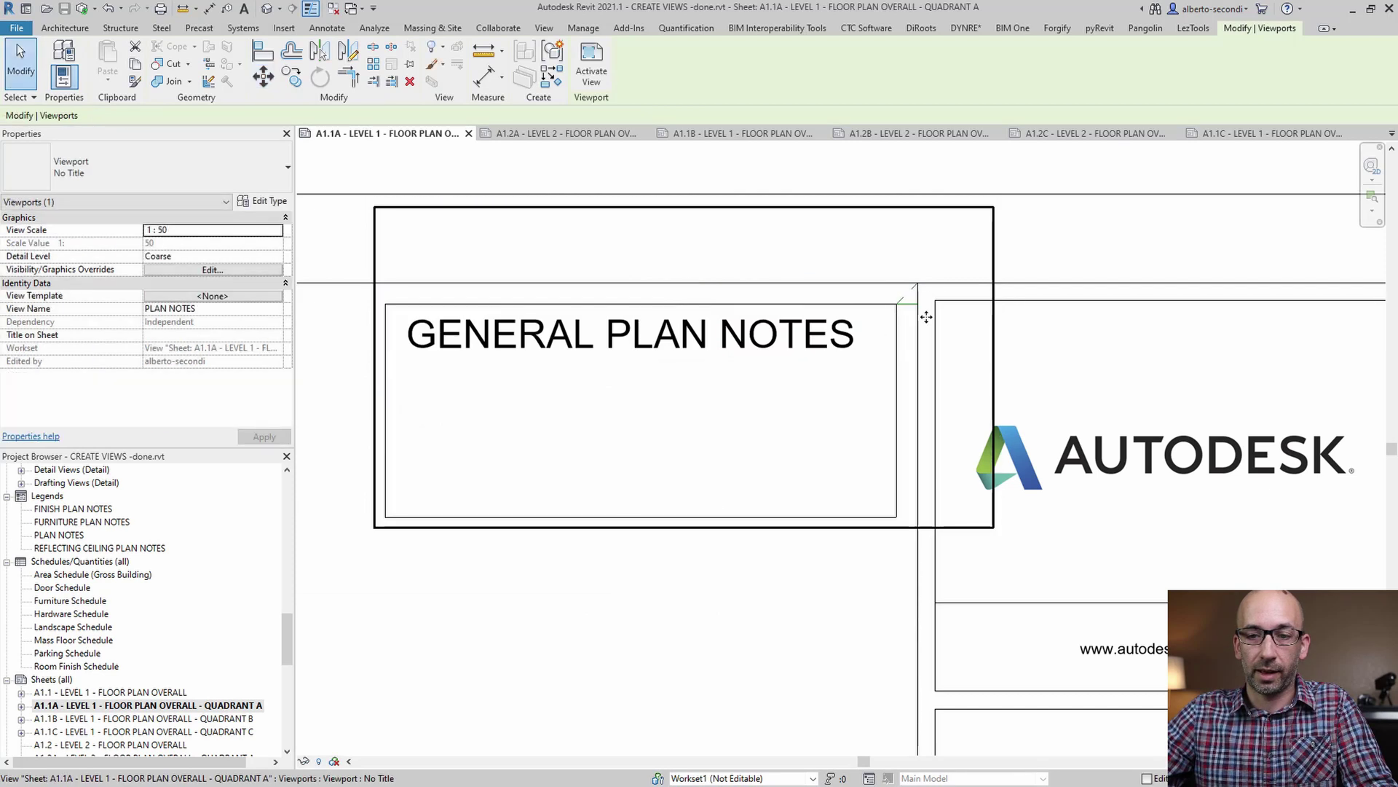
key("Escape")
scroll(858, 296, "down", 2)
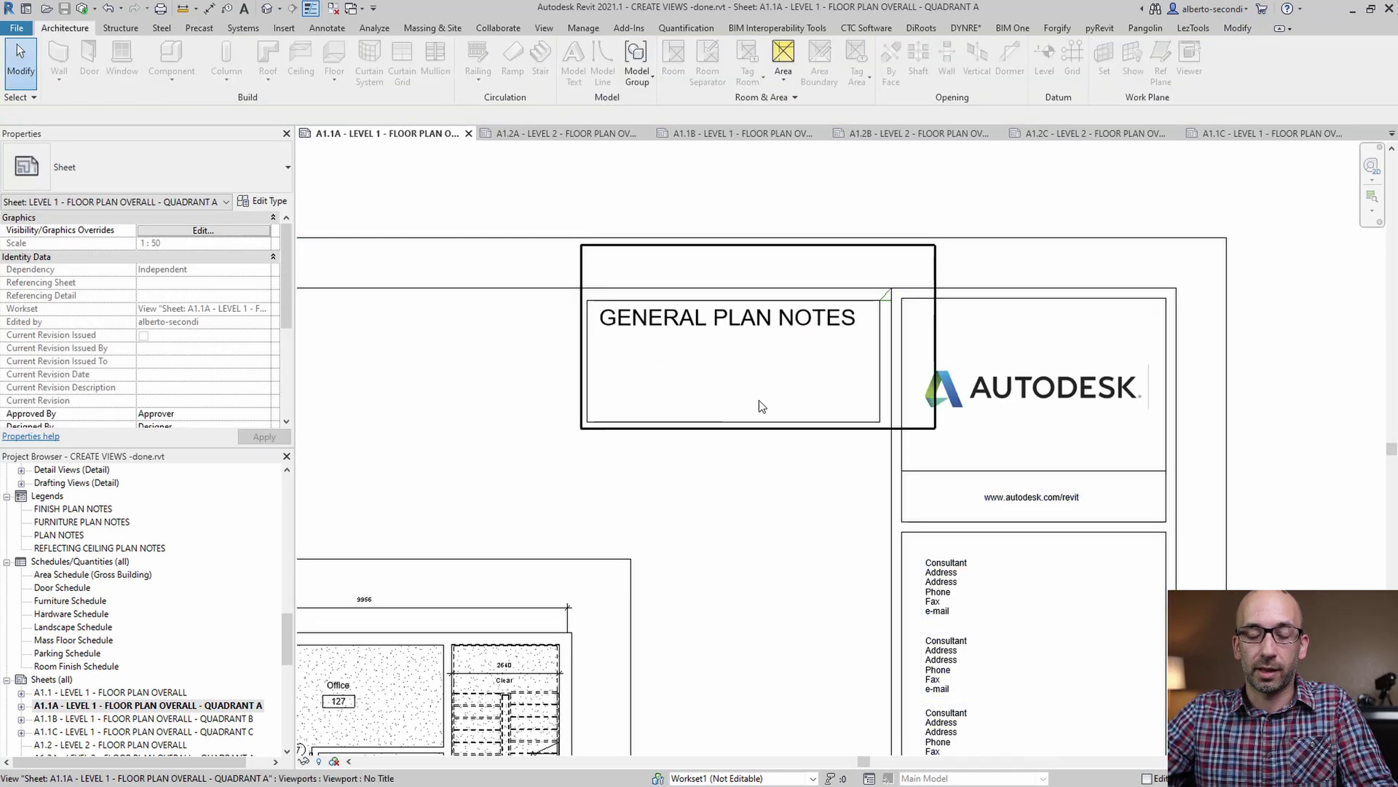
- Open sheet A1.1B and place the PLAN NOTES legend near the title block
double_click(241, 719)
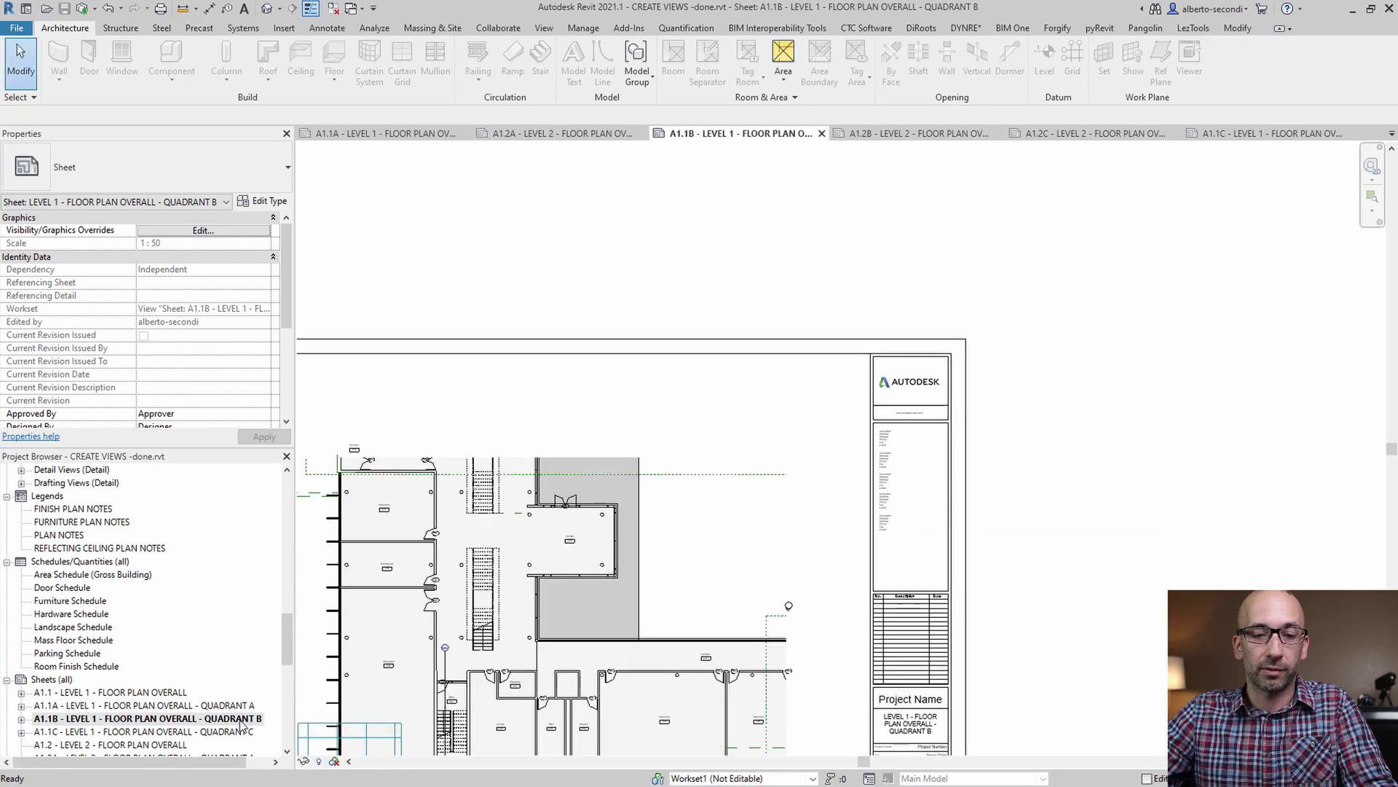
left_click_drag(289, 651, 288, 647)
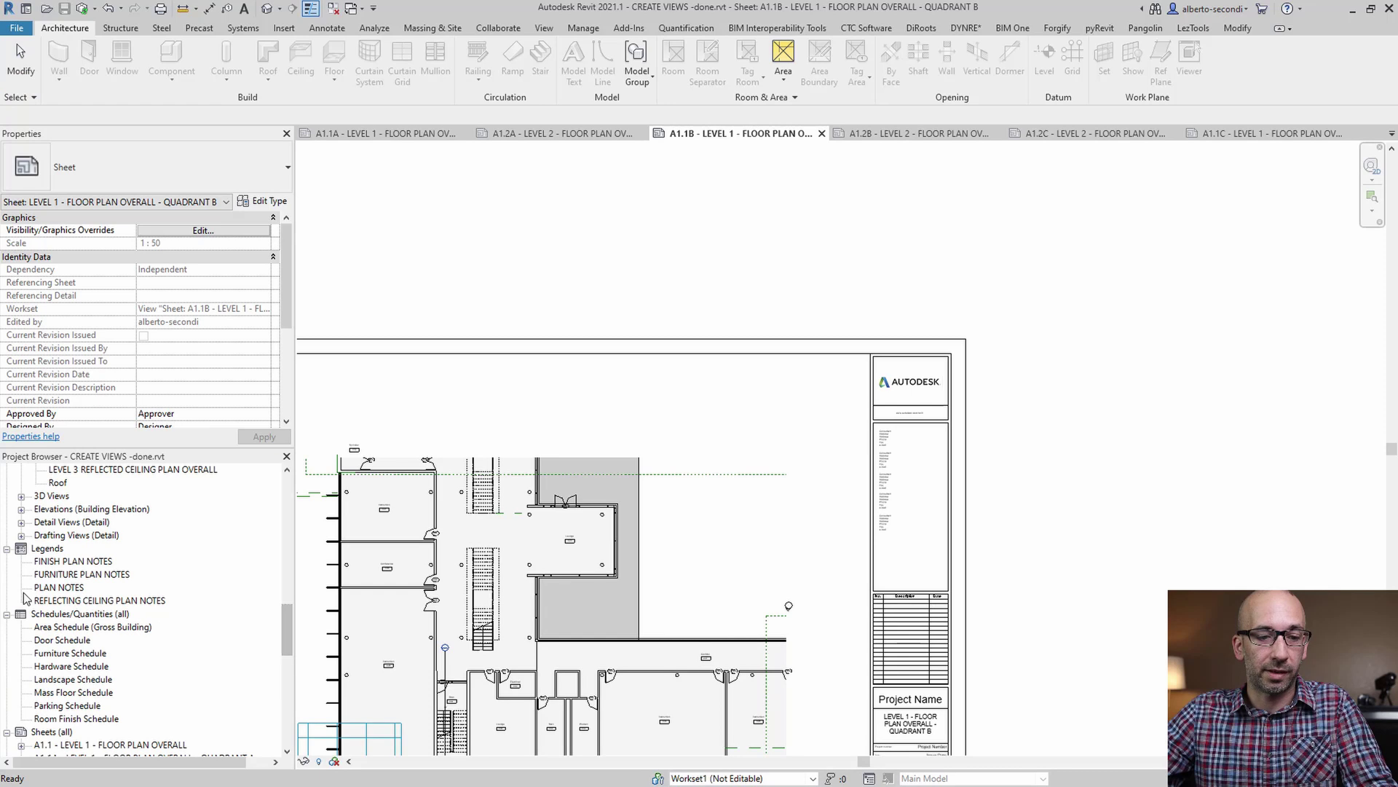
left_click(62, 588)
left_click_drag(68, 591, 804, 391)
left_click(803, 390)
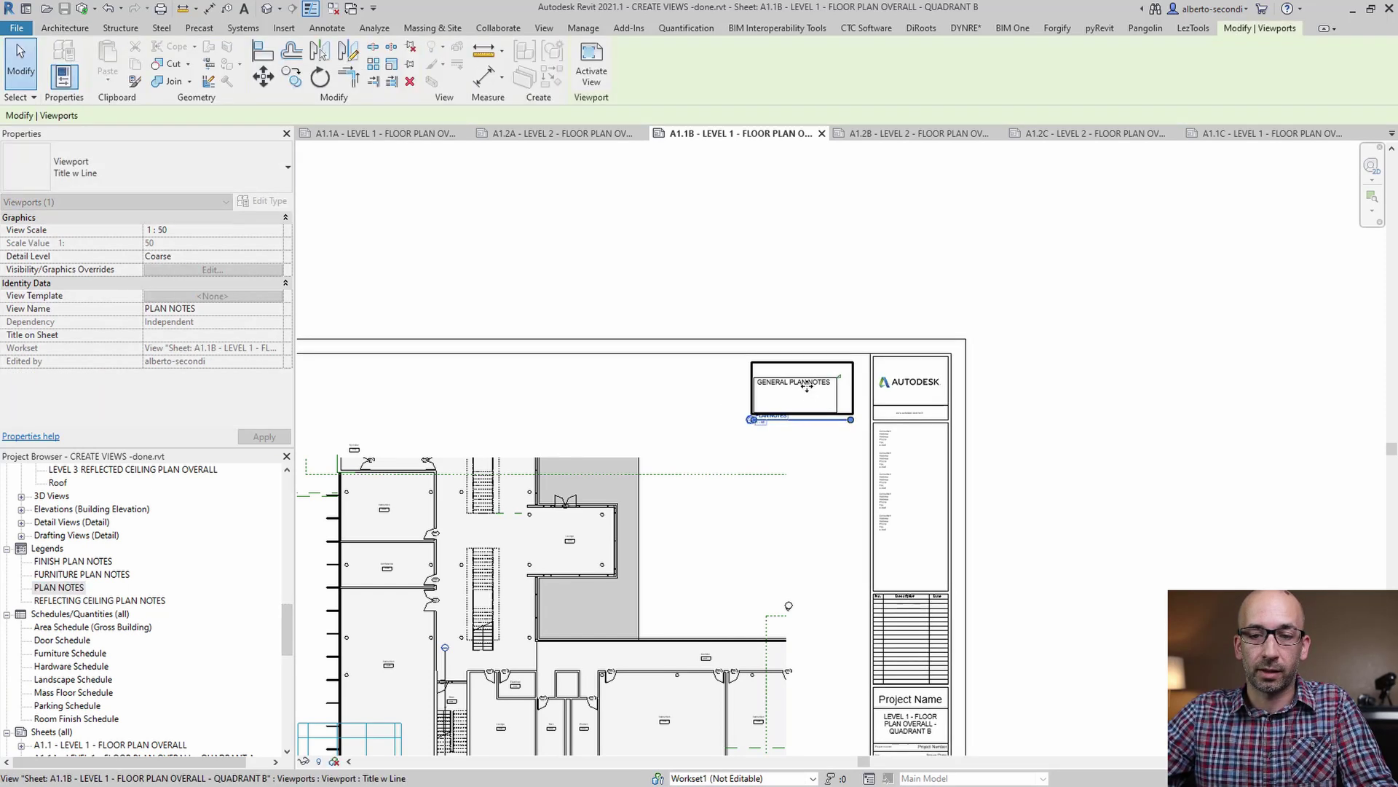
- Change the legend viewport type to Viewport: No Title
scroll(803, 390, "up", 5)
left_click(144, 177)
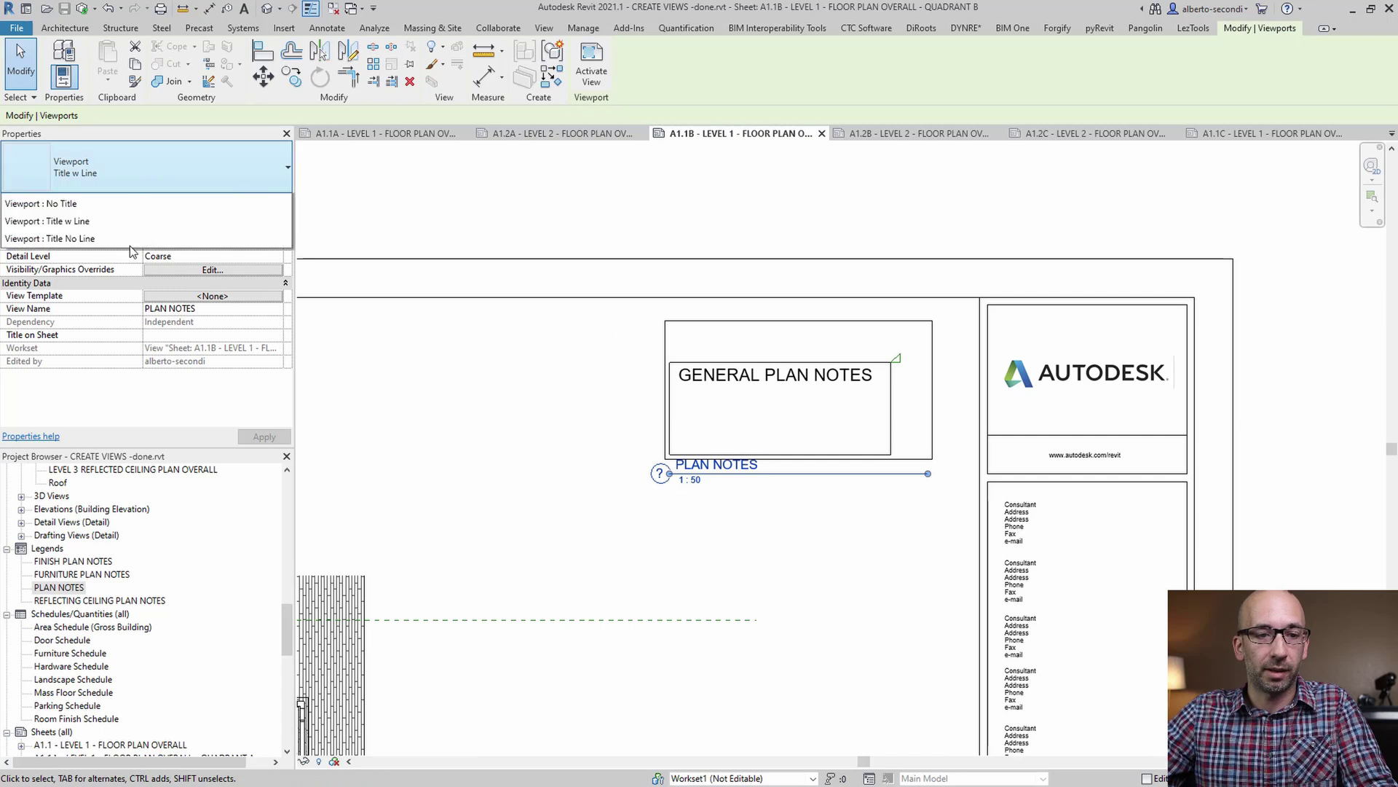
left_click(63, 237)
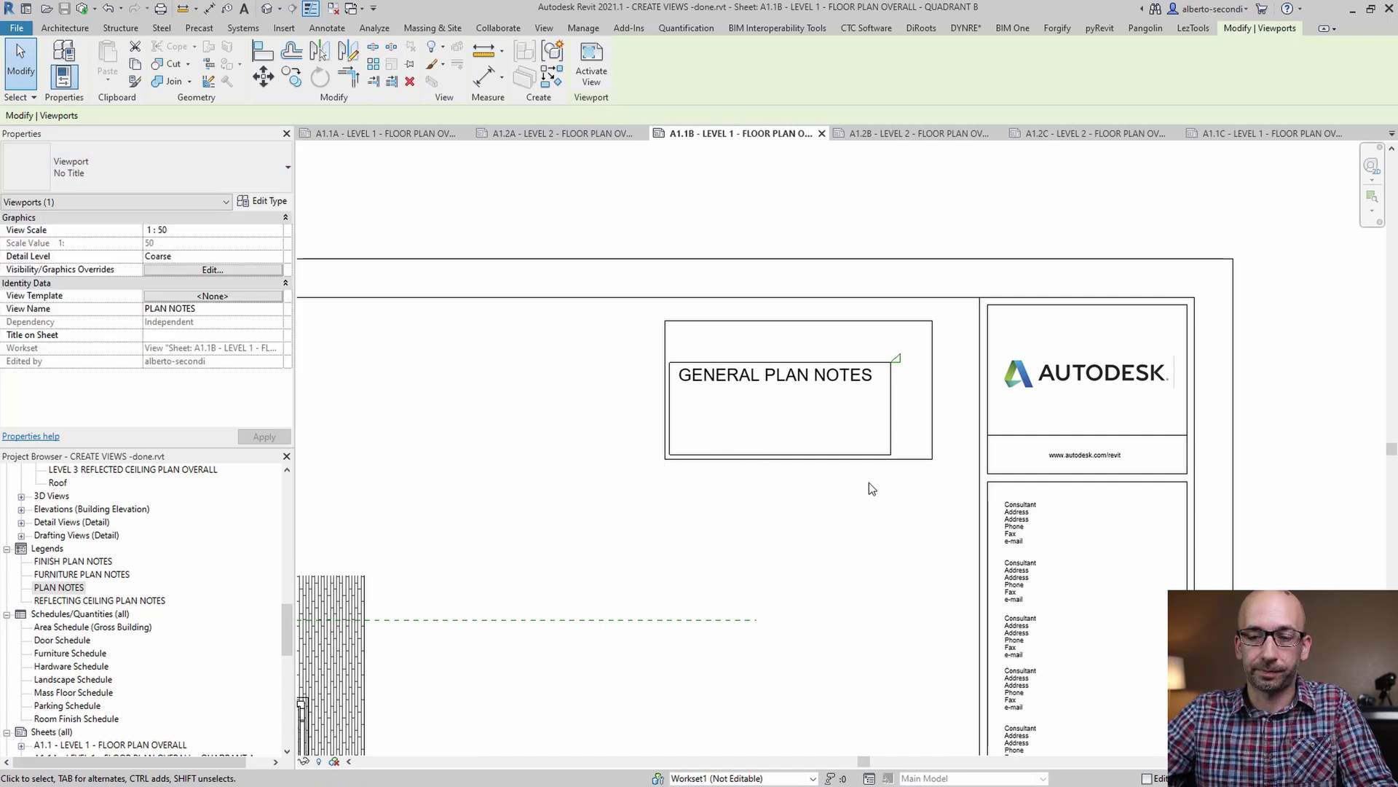
scroll(930, 381, "up", 3)
- Move the legend with MV so its corner snaps onto the title block's top corner
key("m")
key("v")
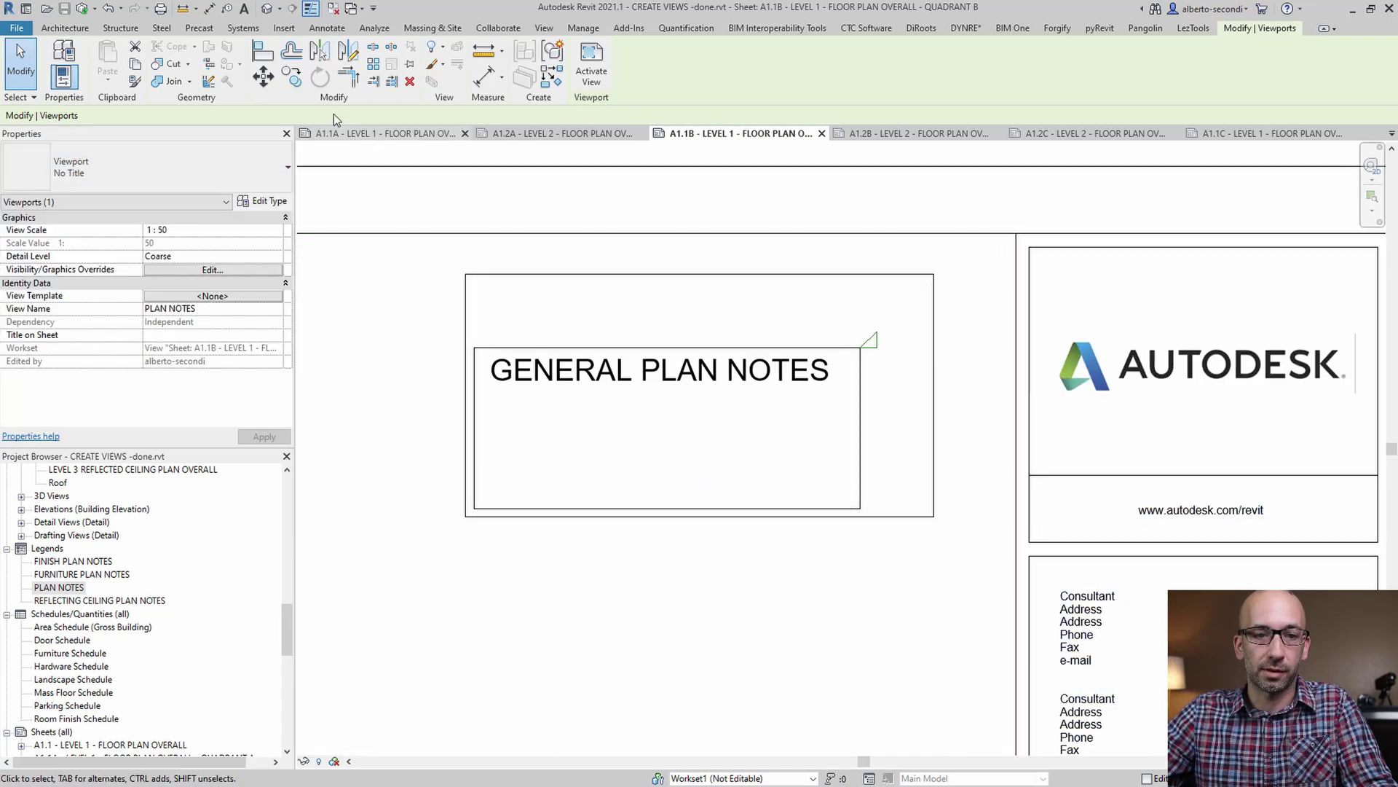
left_click(877, 330)
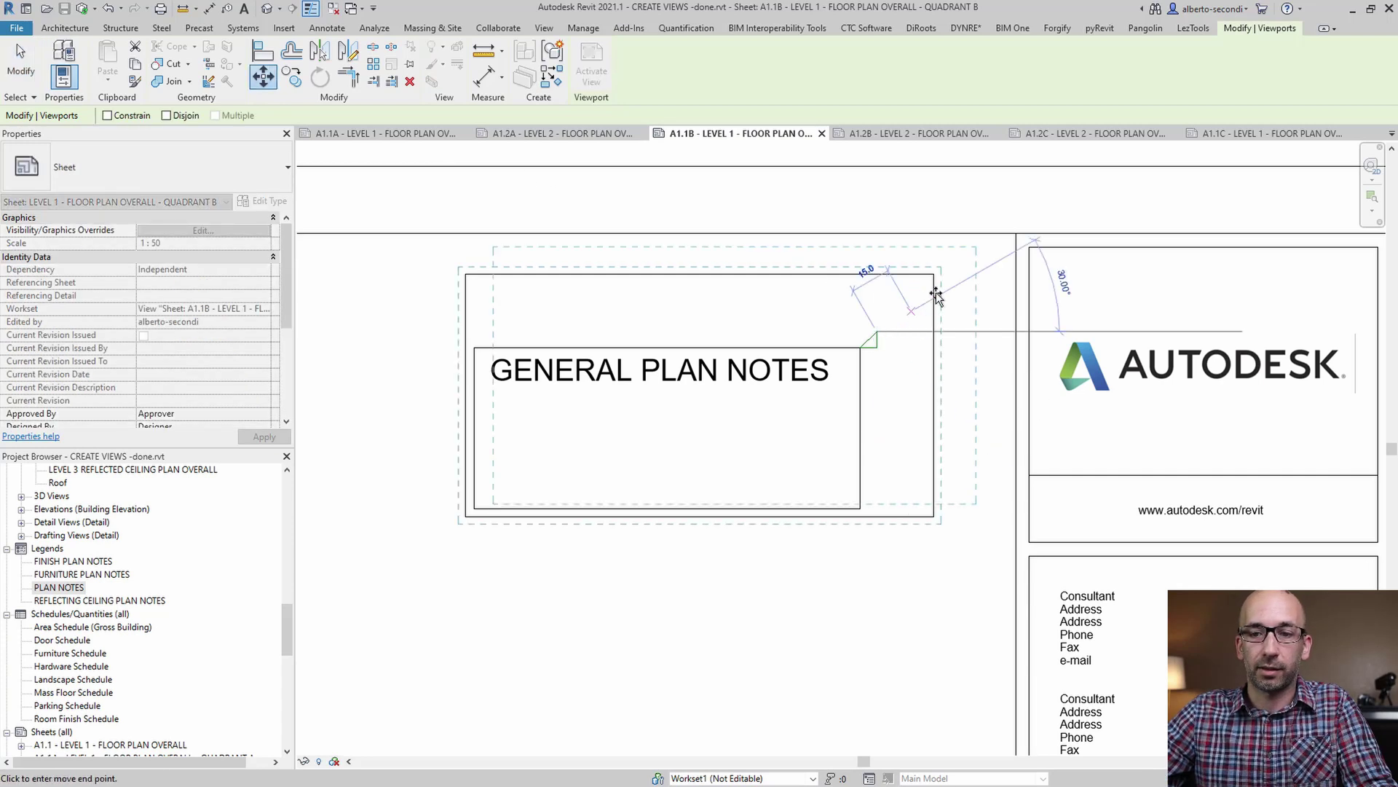
left_click(1008, 239)
scroll(821, 315, "down", 2)
left_click(799, 431)
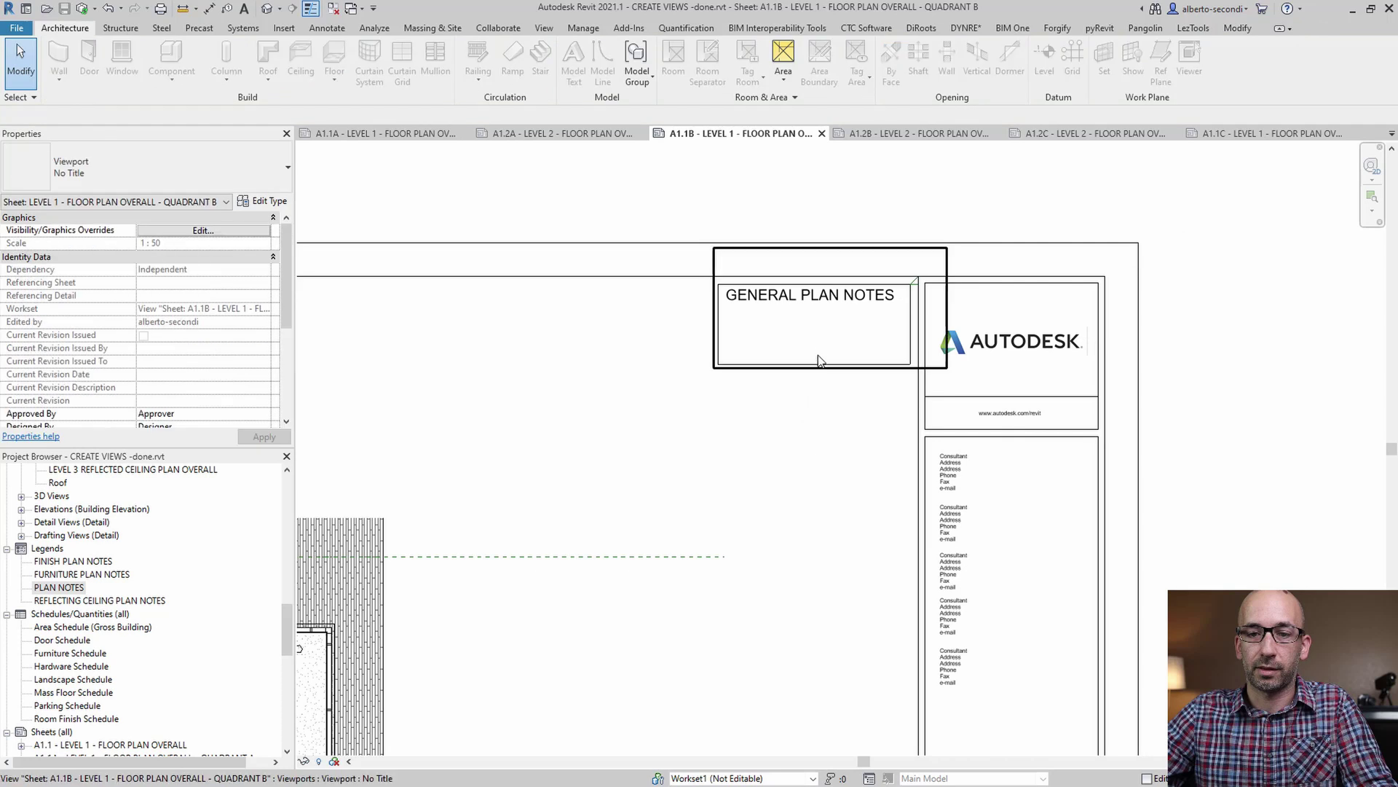
scroll(794, 405, "up", 2)
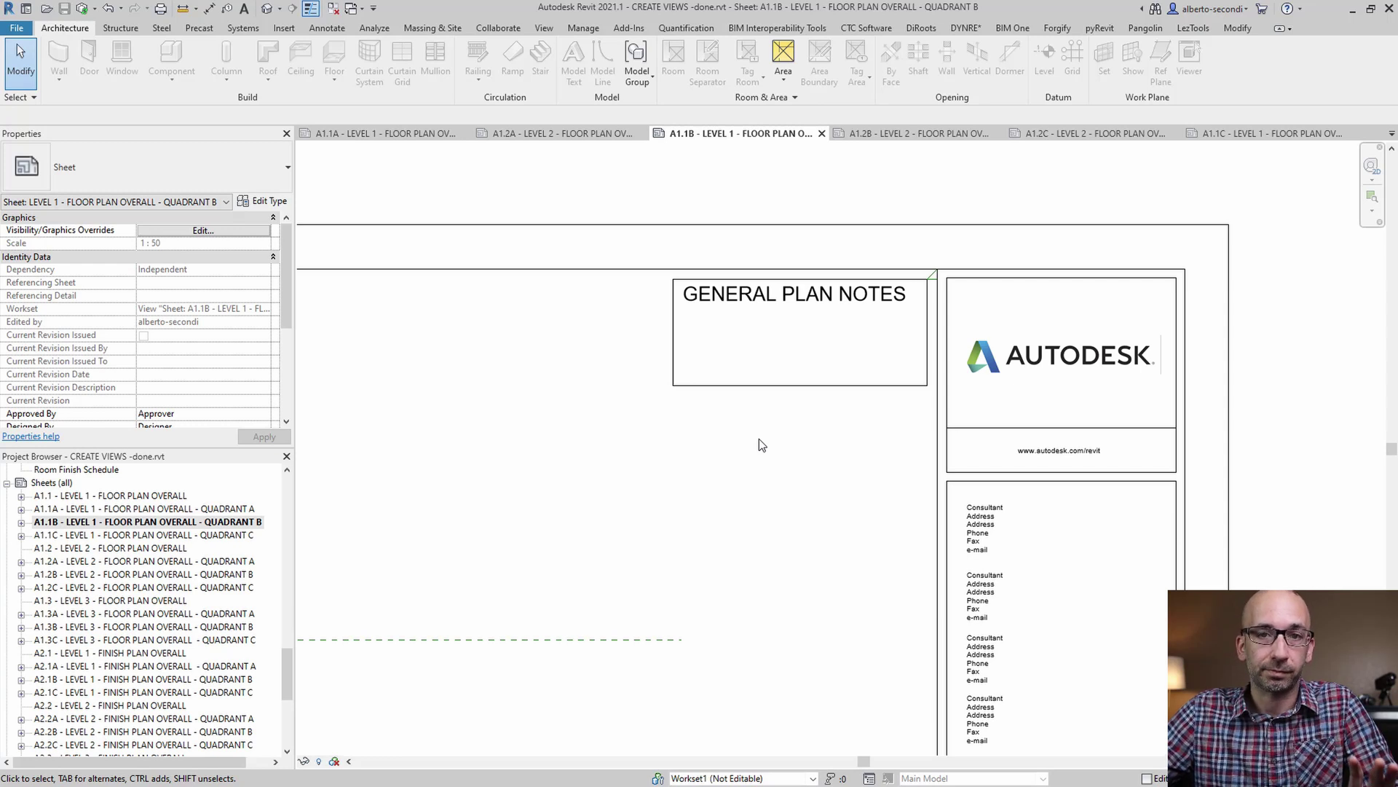
- With the pyRevit tab shown, check sheets A1.1C, A1.2A, A1.2B and A1.2C, then reopen A1.1B
left_click(1101, 28)
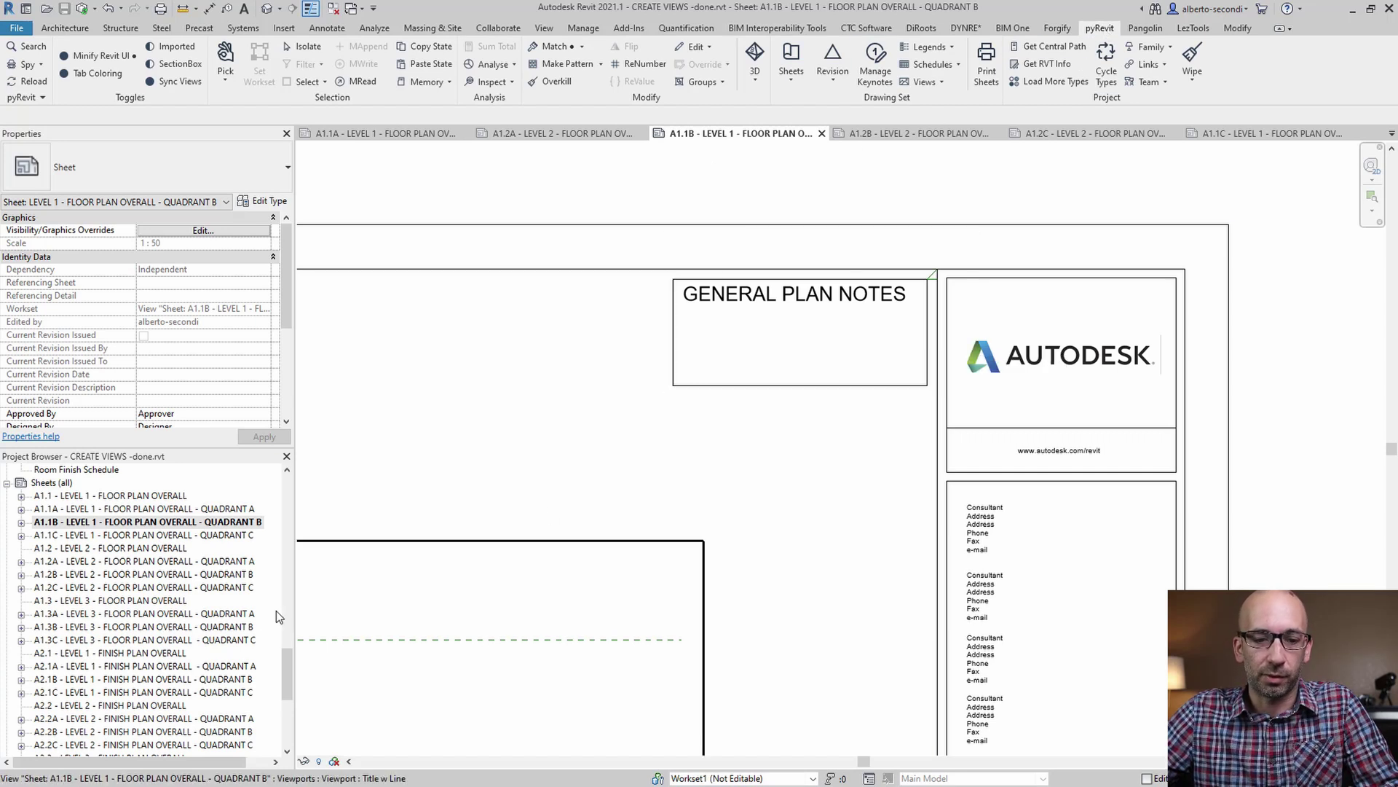
double_click(226, 536)
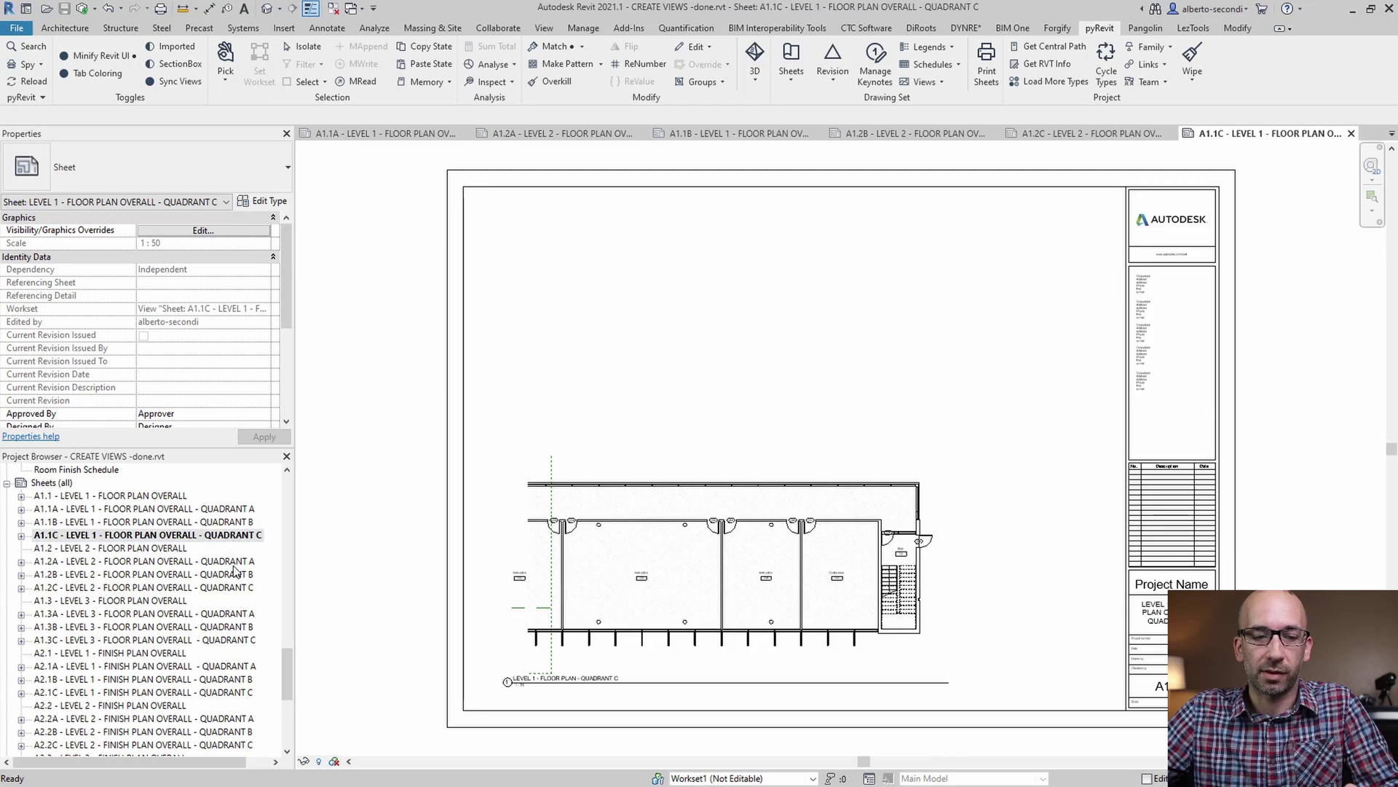
double_click(224, 562)
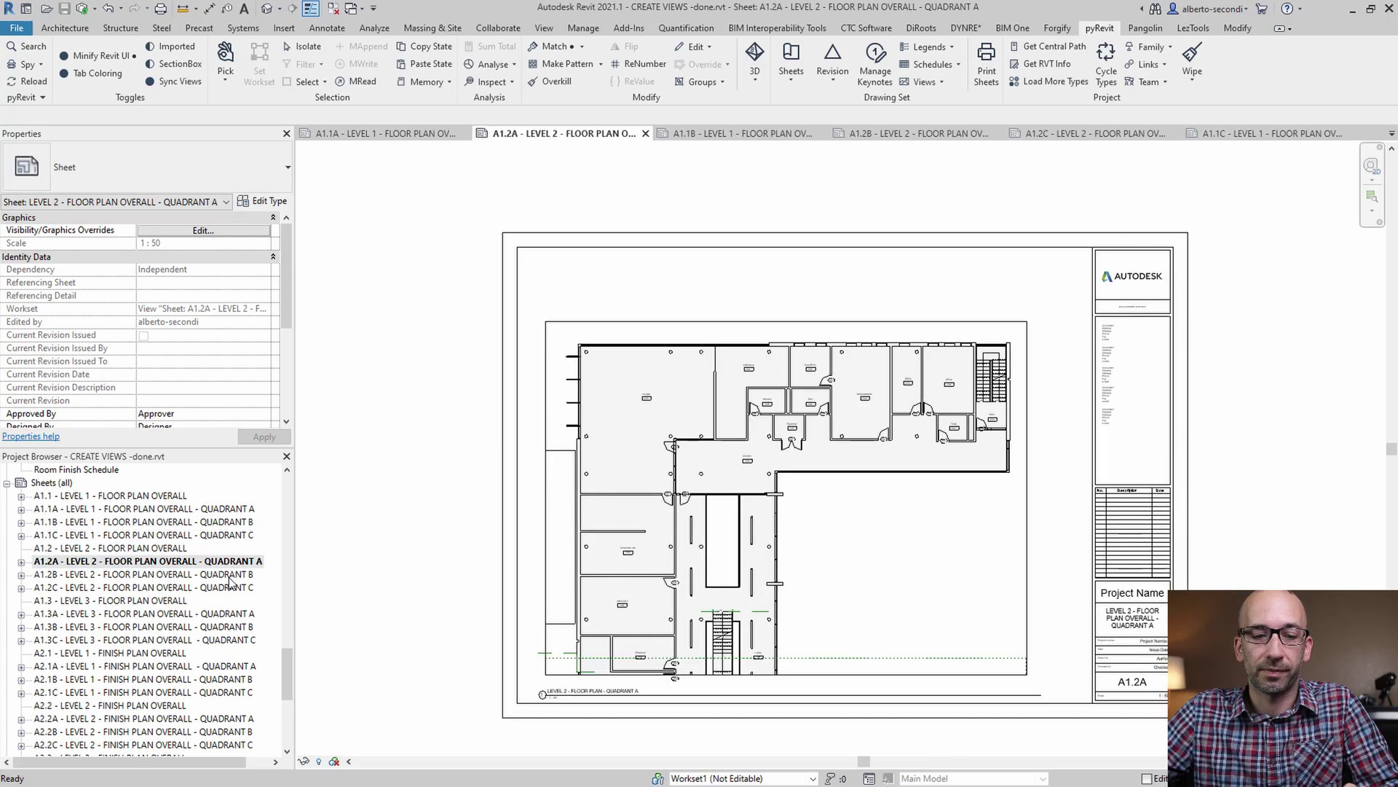
double_click(232, 576)
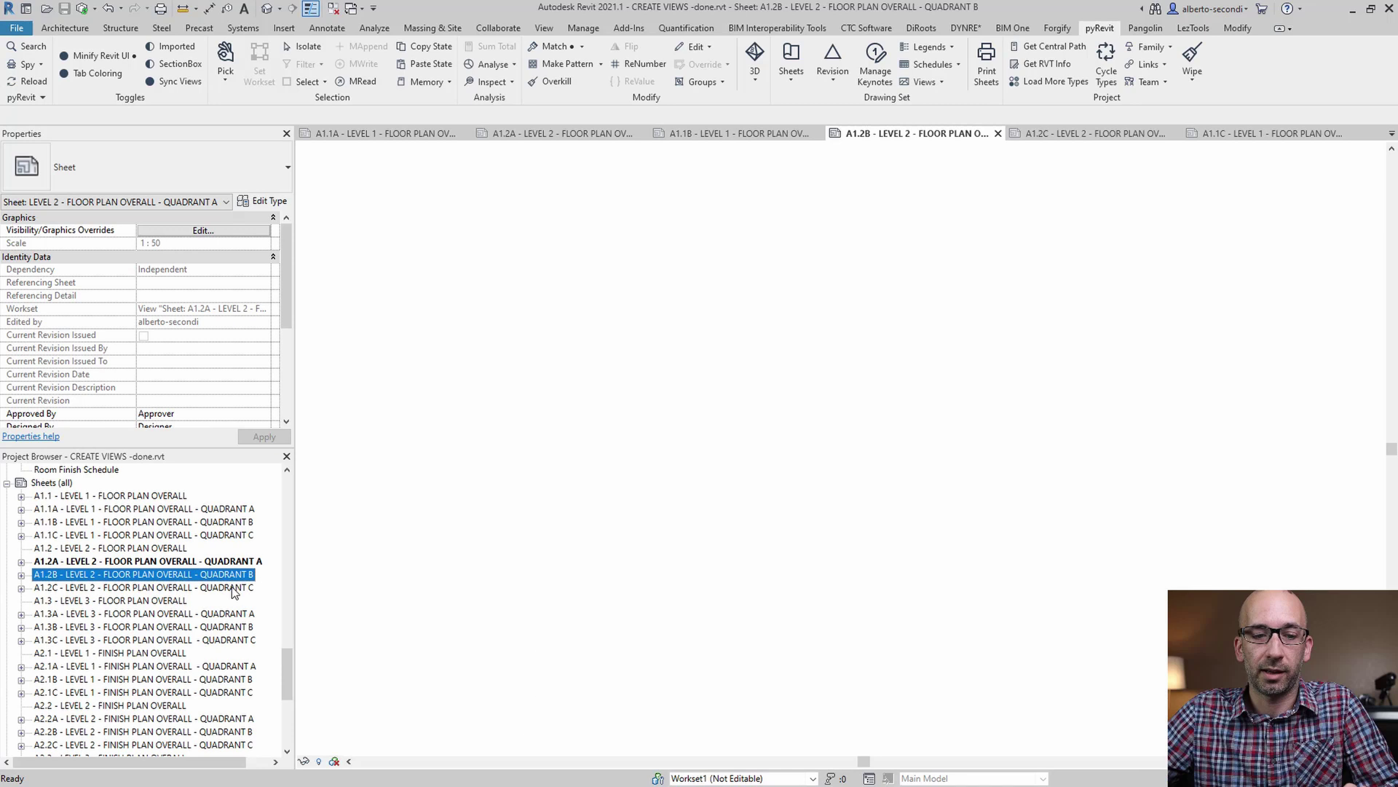
double_click(234, 589)
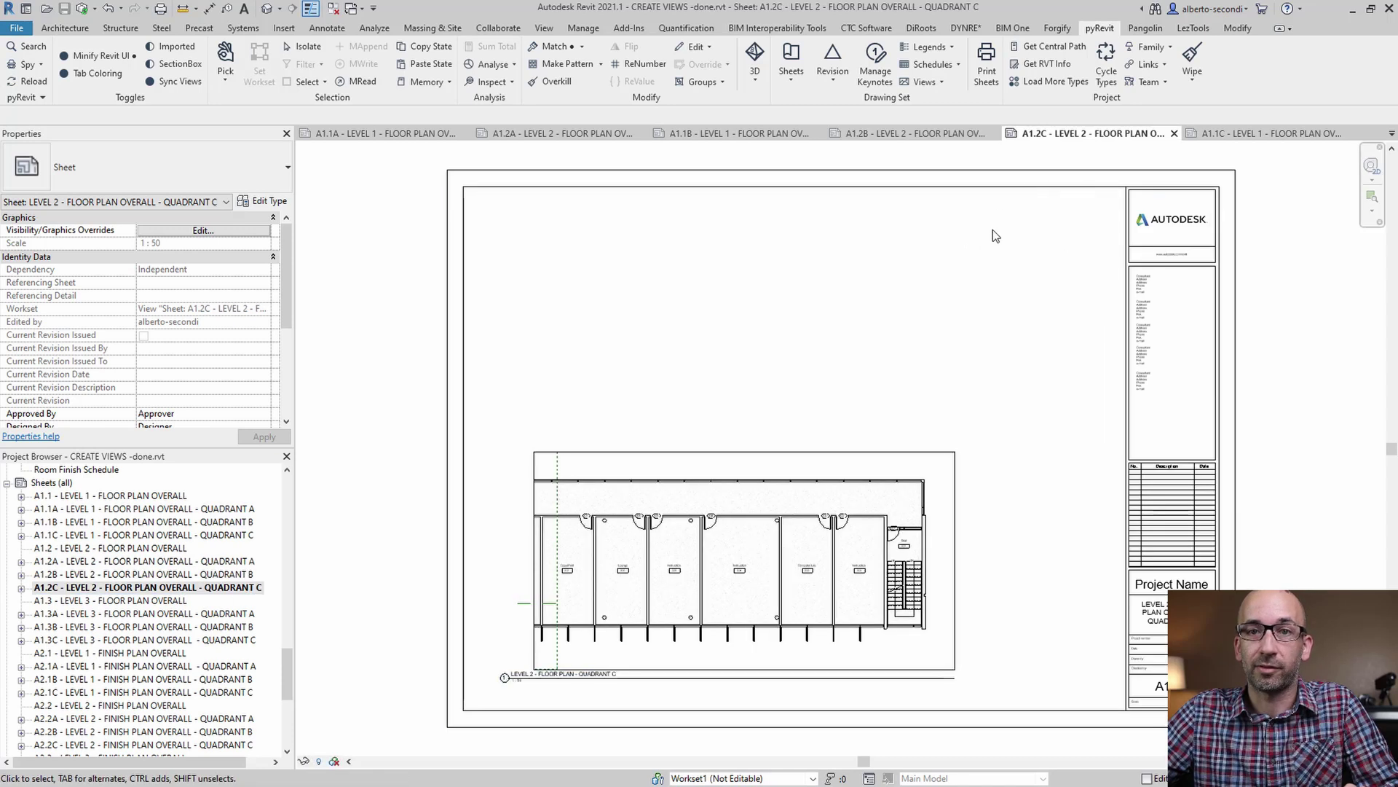
left_click(237, 522)
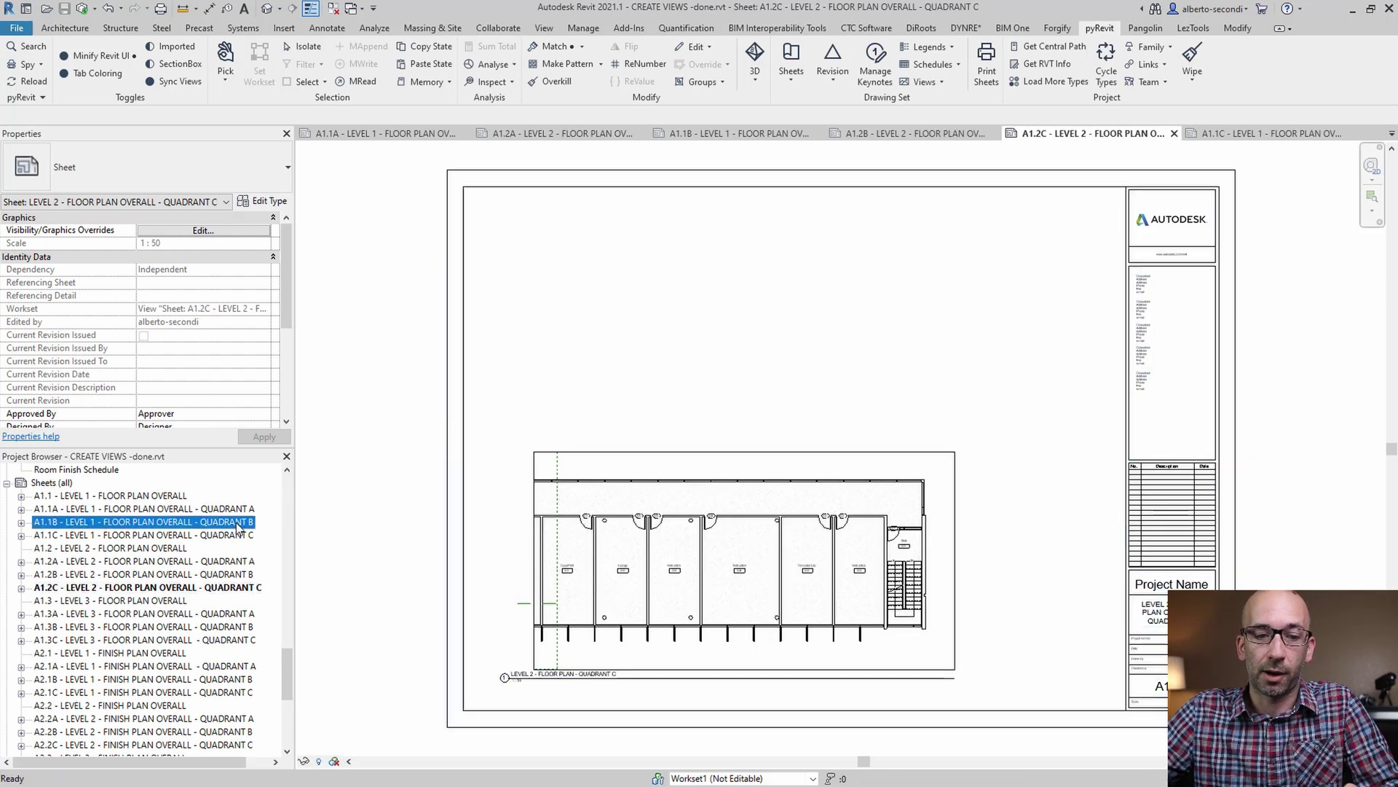
double_click(238, 523)
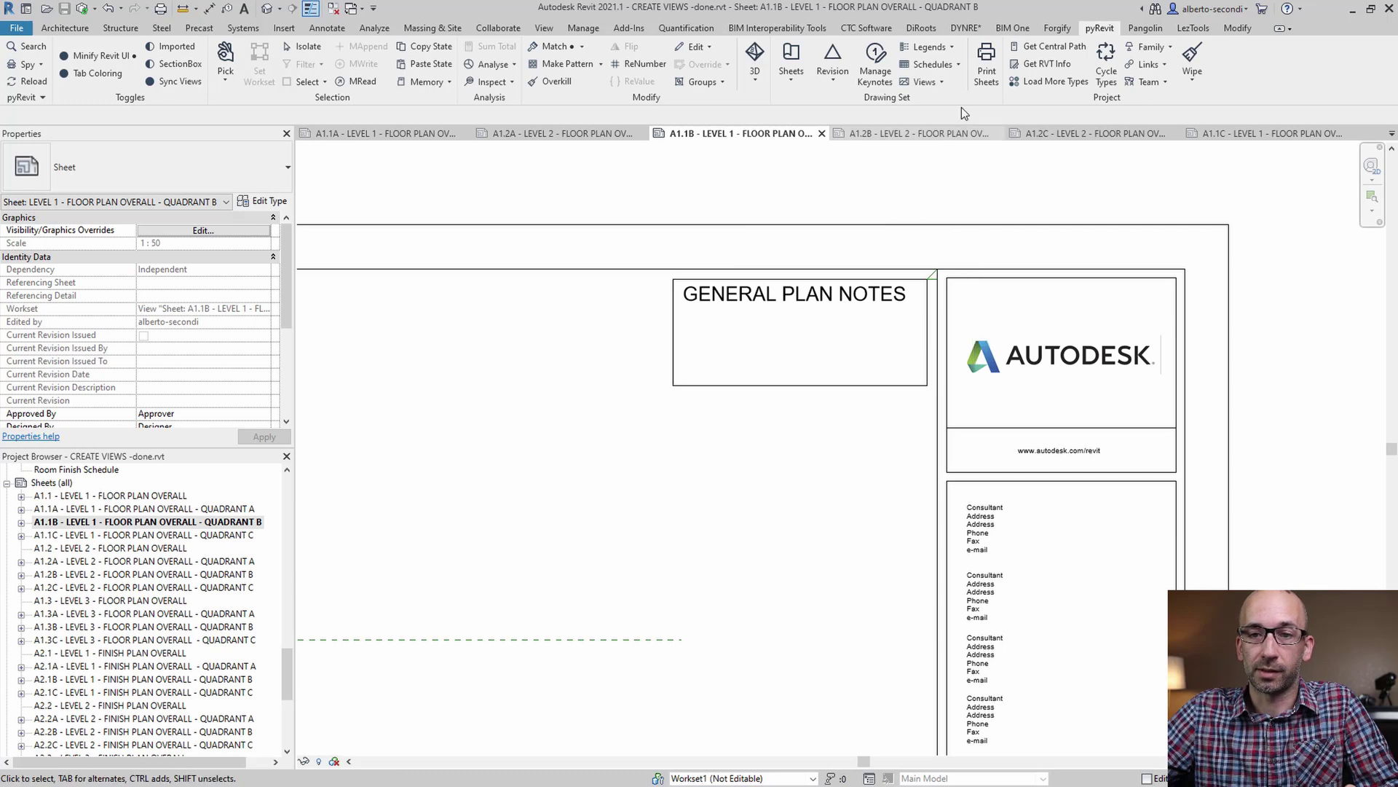
- Copy the PLAN NOTES legend viewport to A1.1C, A1.2A, A1.2B and A1.2C with pyRevit Copy/Update Selected Viewports
left_click(794, 82)
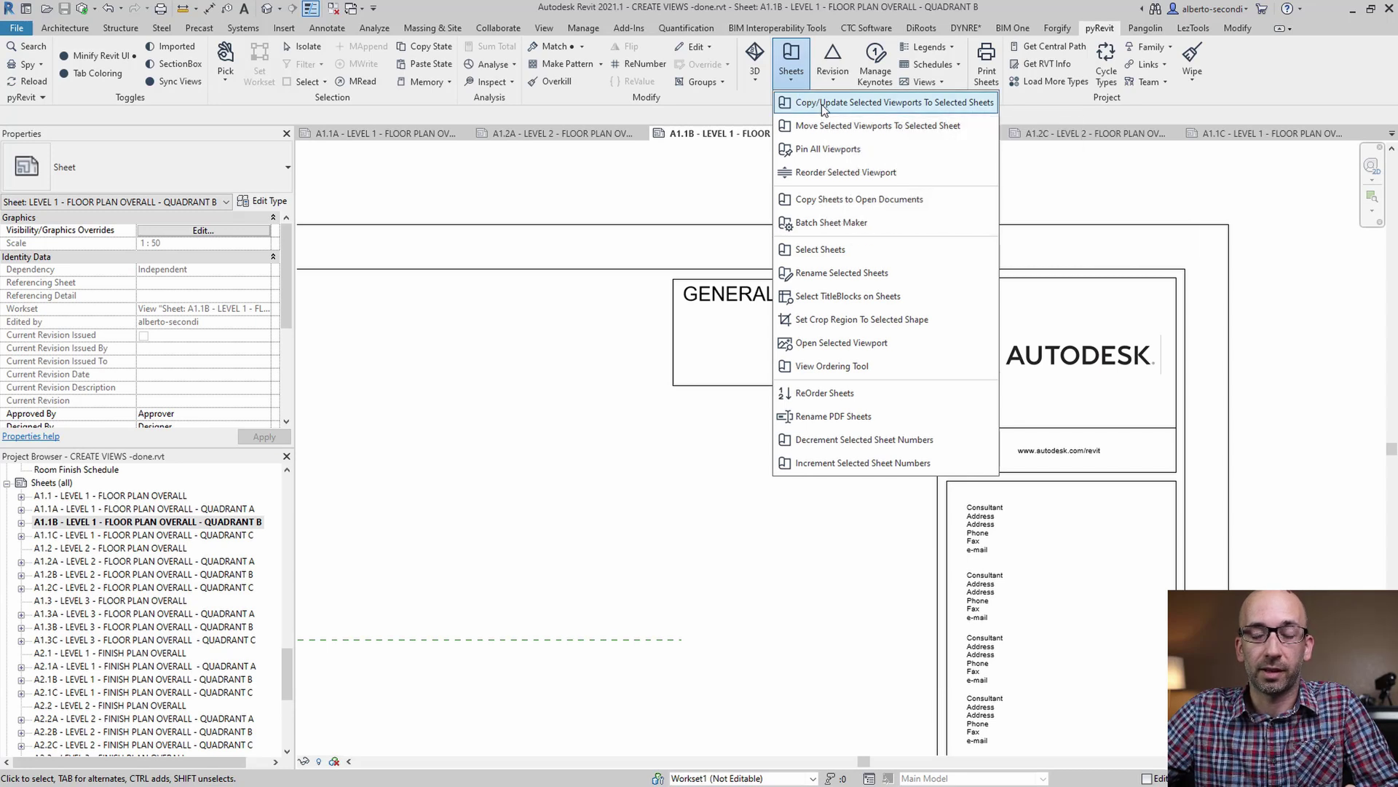
left_click(821, 104)
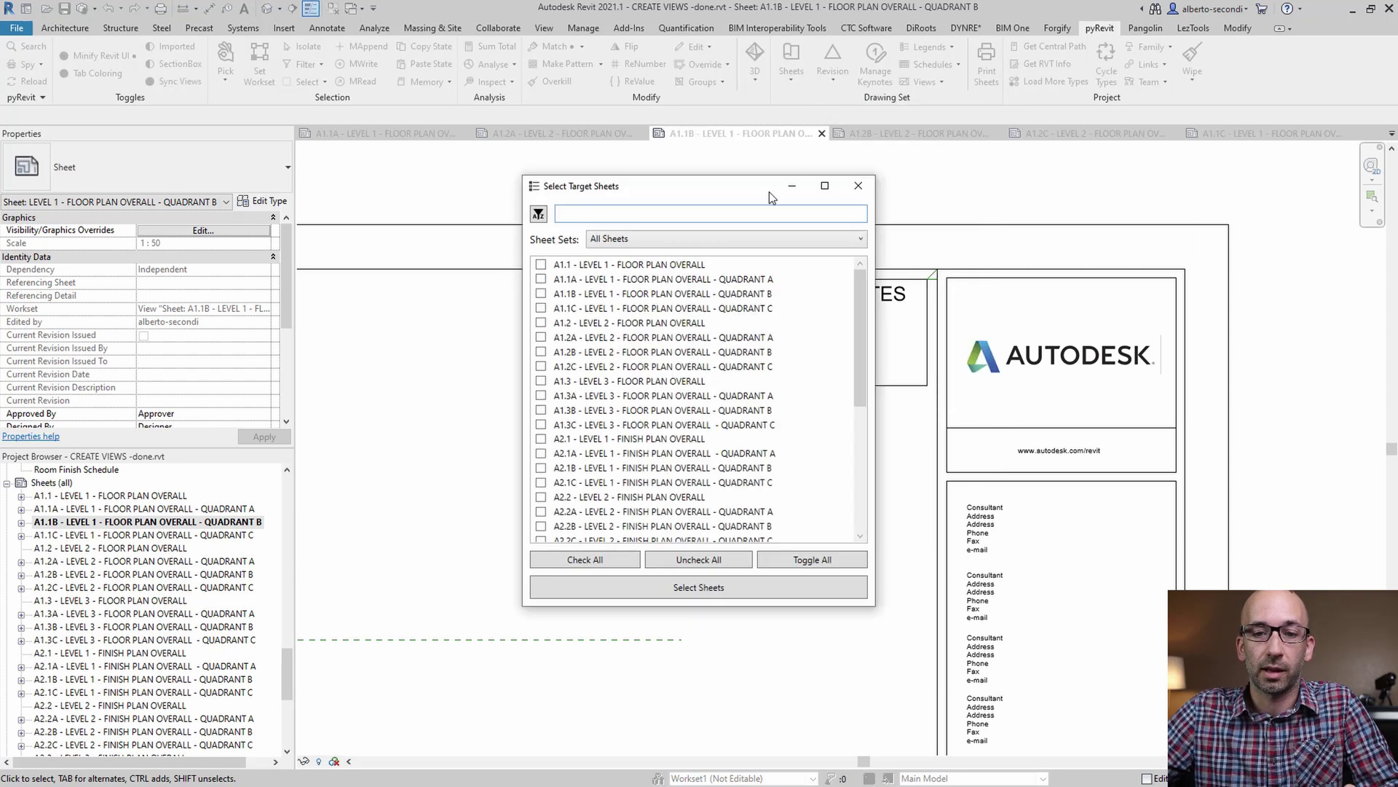
left_click(541, 309)
left_click(541, 338)
left_click(541, 353)
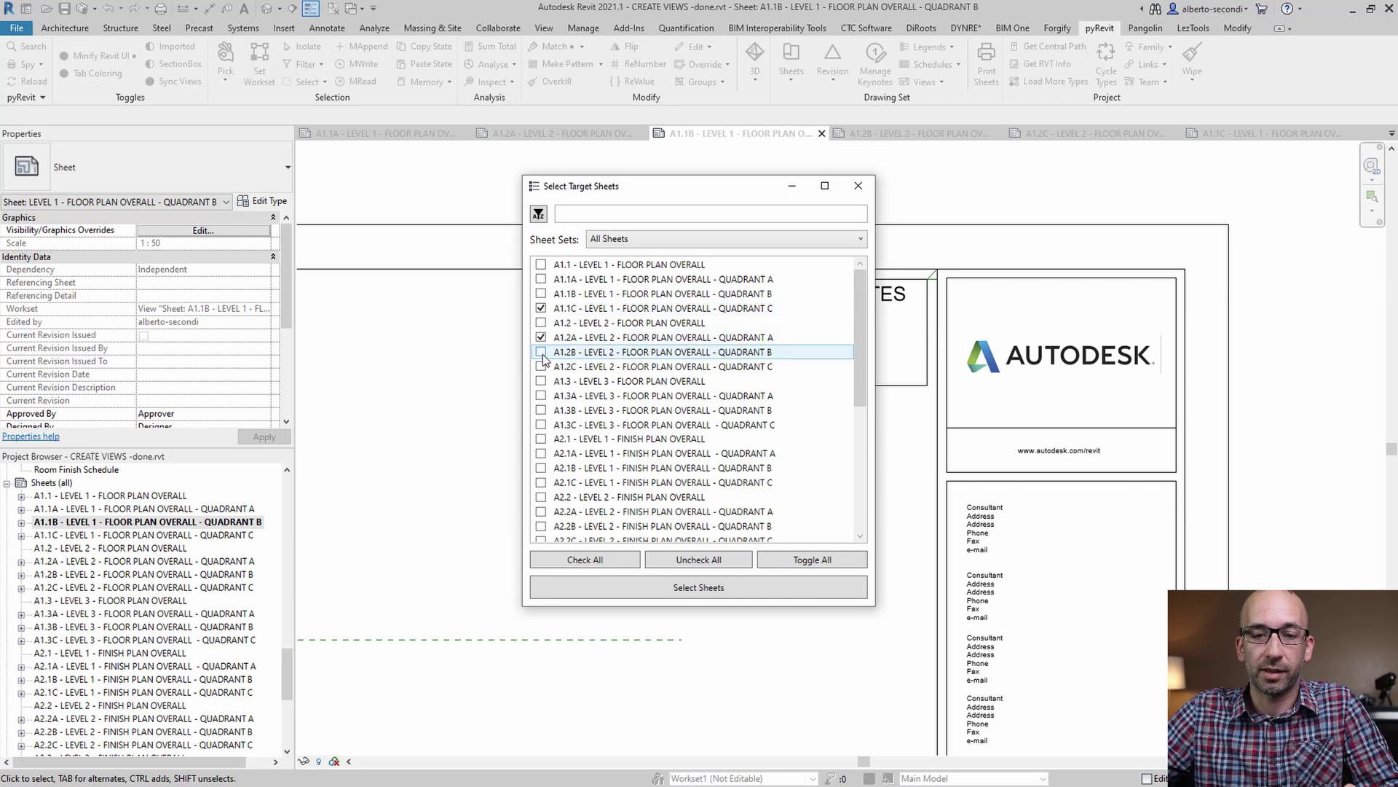
left_click(541, 367)
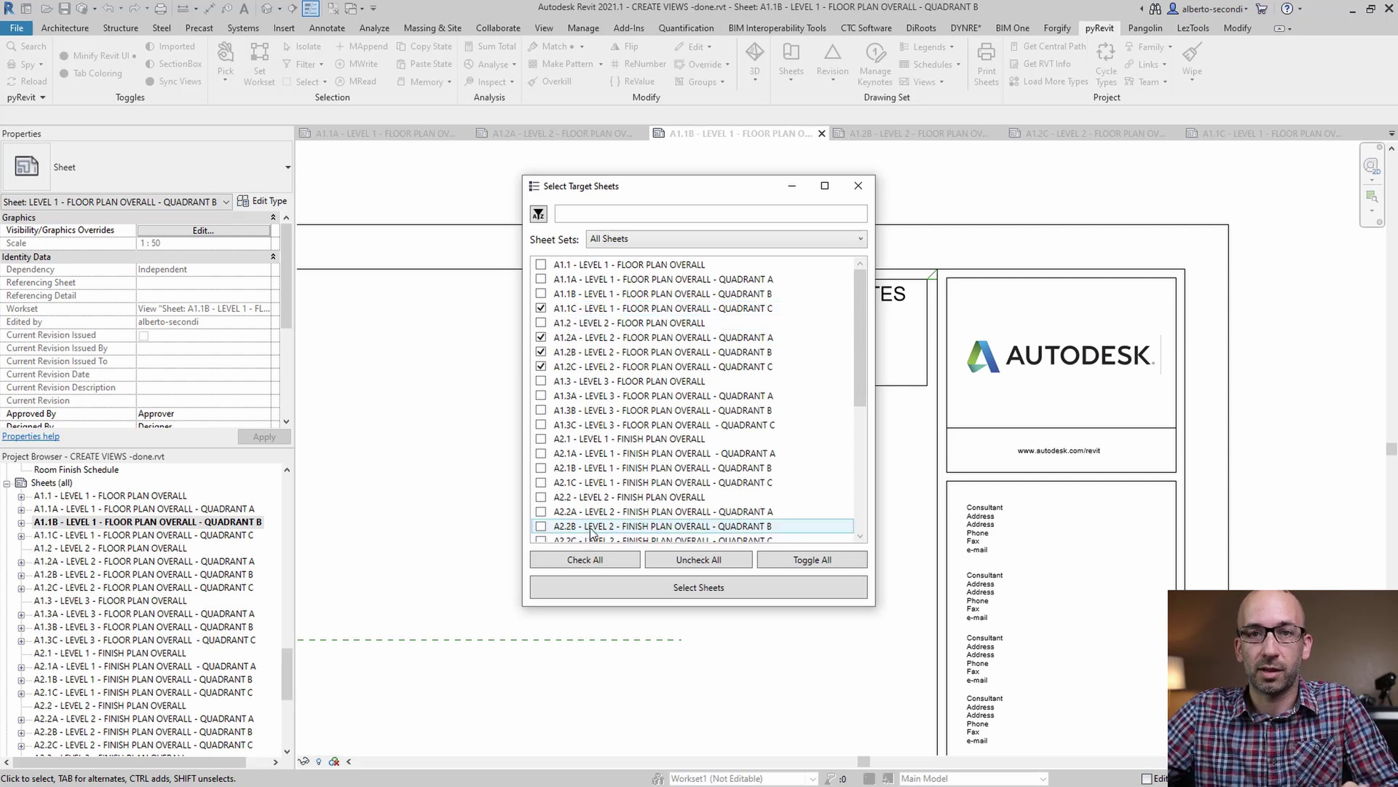
left_click(682, 588)
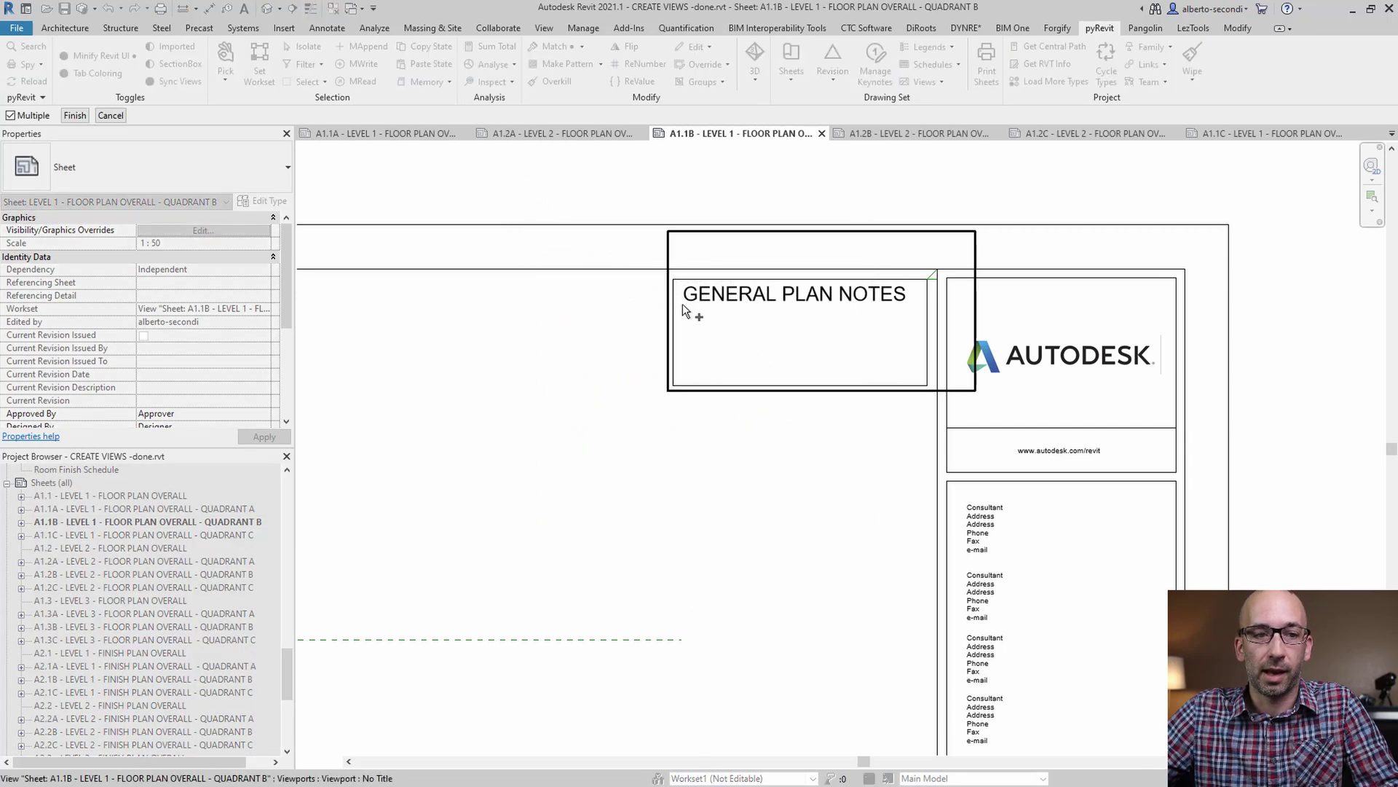
left_click(763, 332)
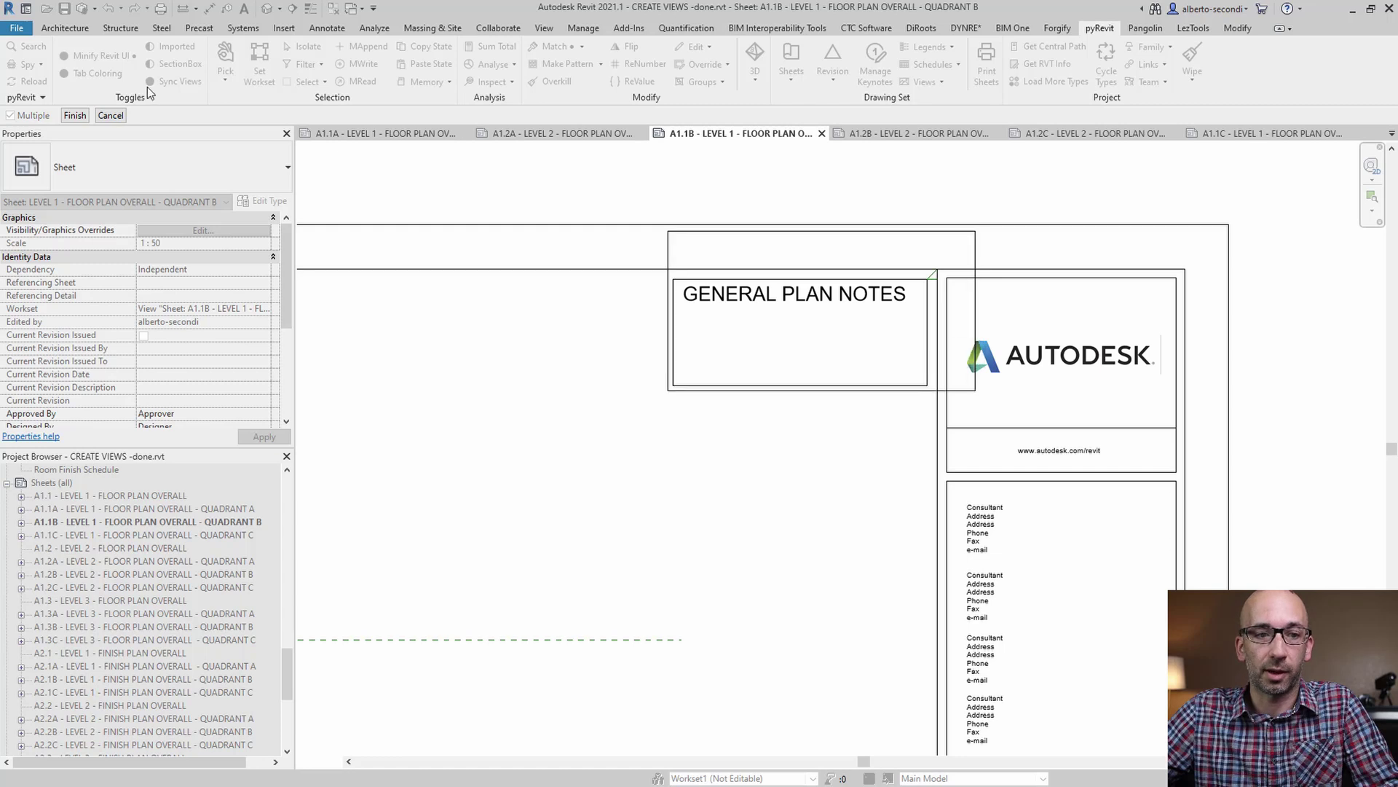
left_click(75, 116)
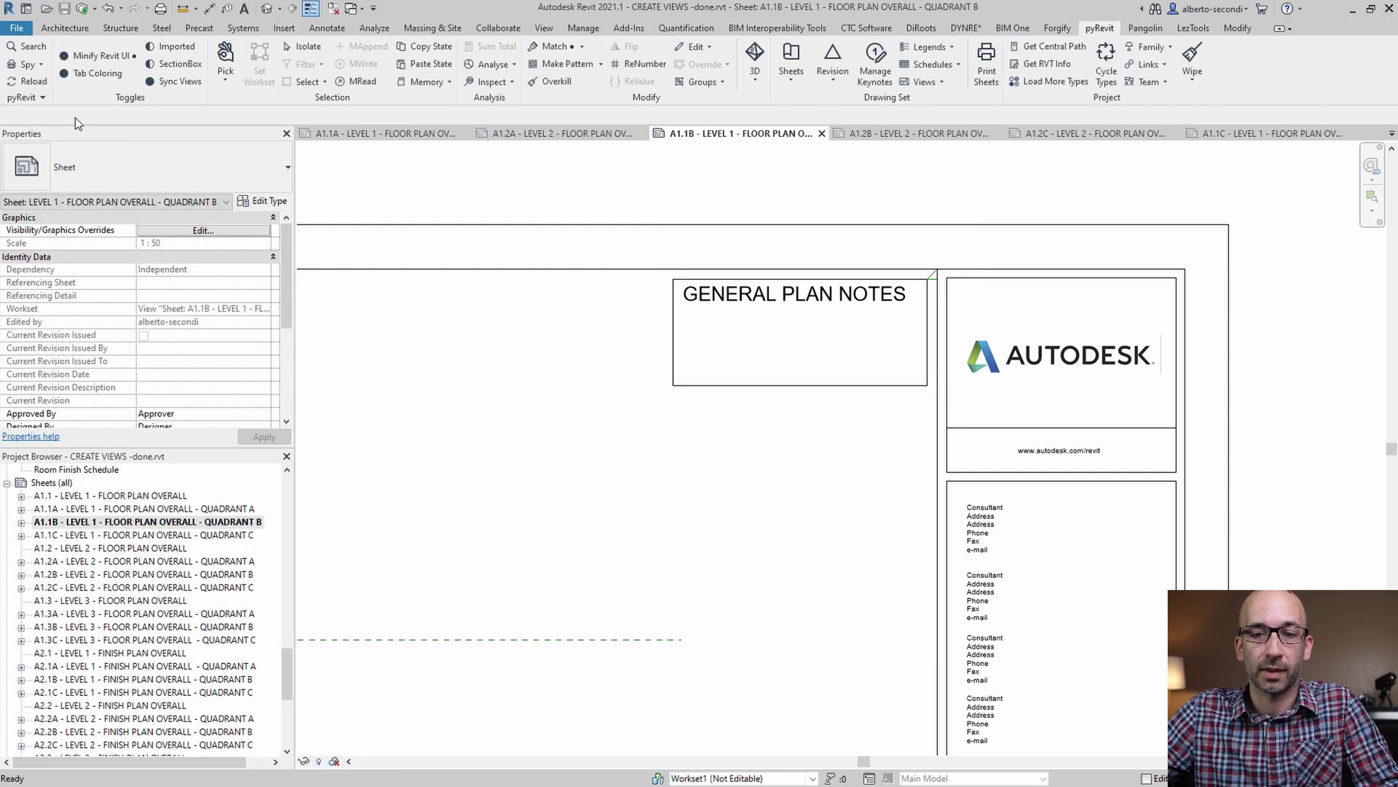
left_click(227, 562)
- Open sheets A1.1C, A1.2A, A1.2B and A1.2C, zooming to A1.2C's title block corner
double_click(231, 536)
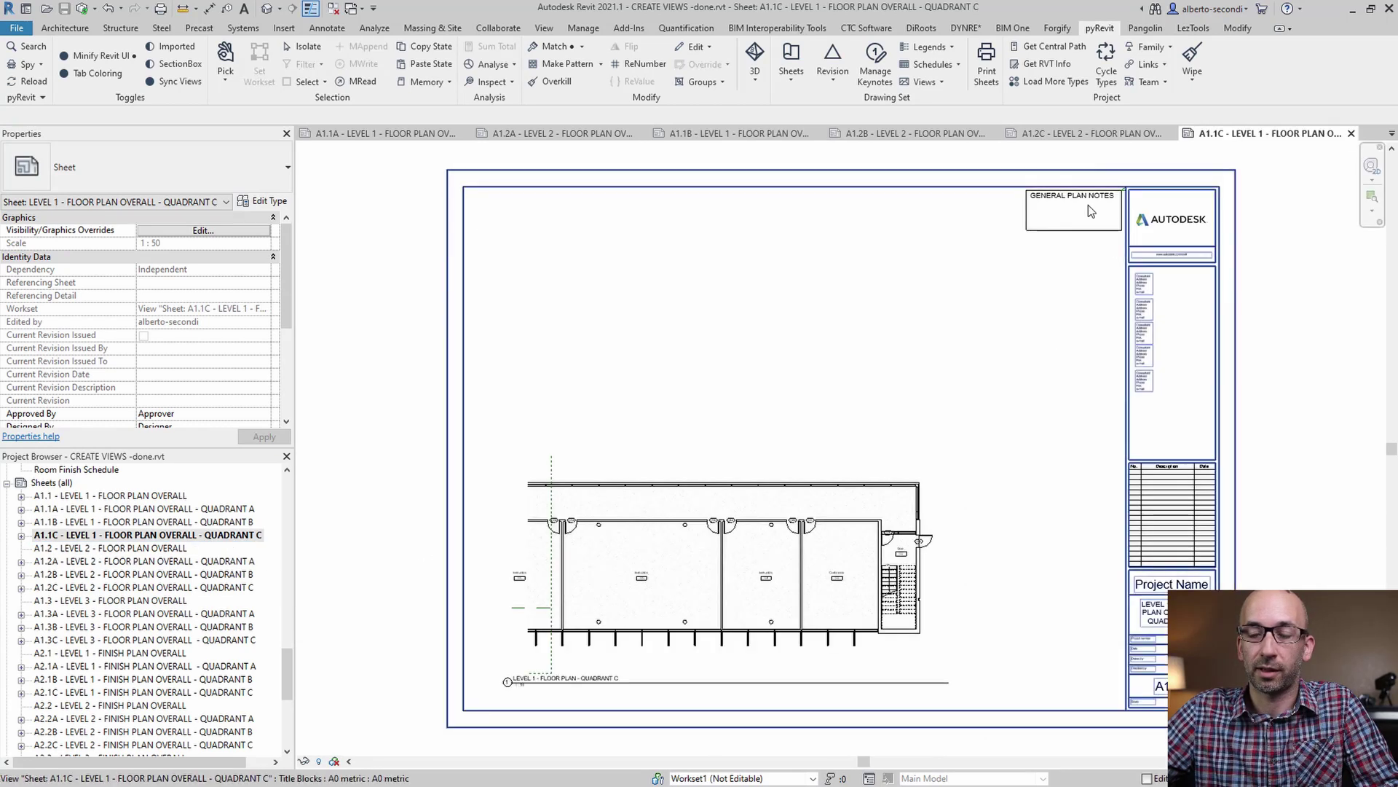
double_click(231, 562)
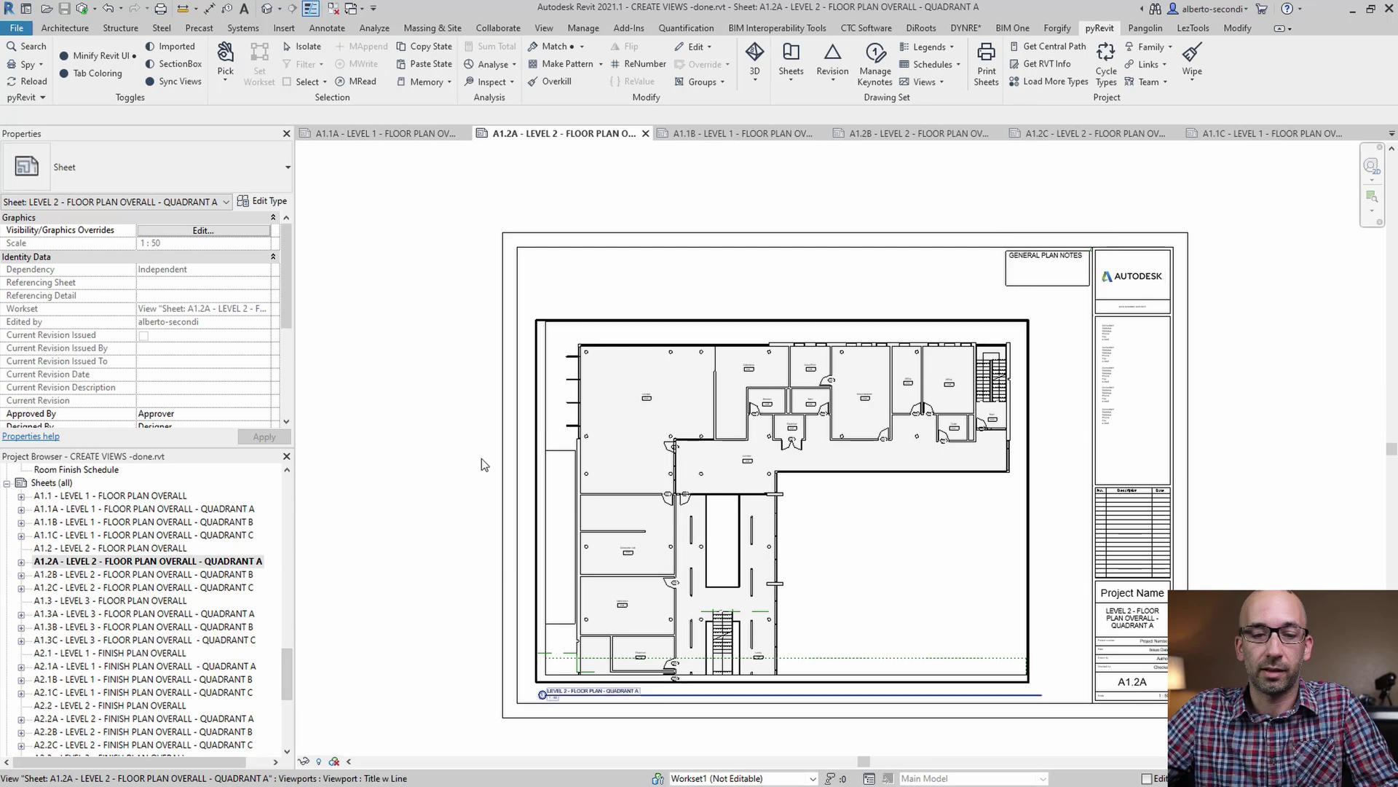
double_click(238, 575)
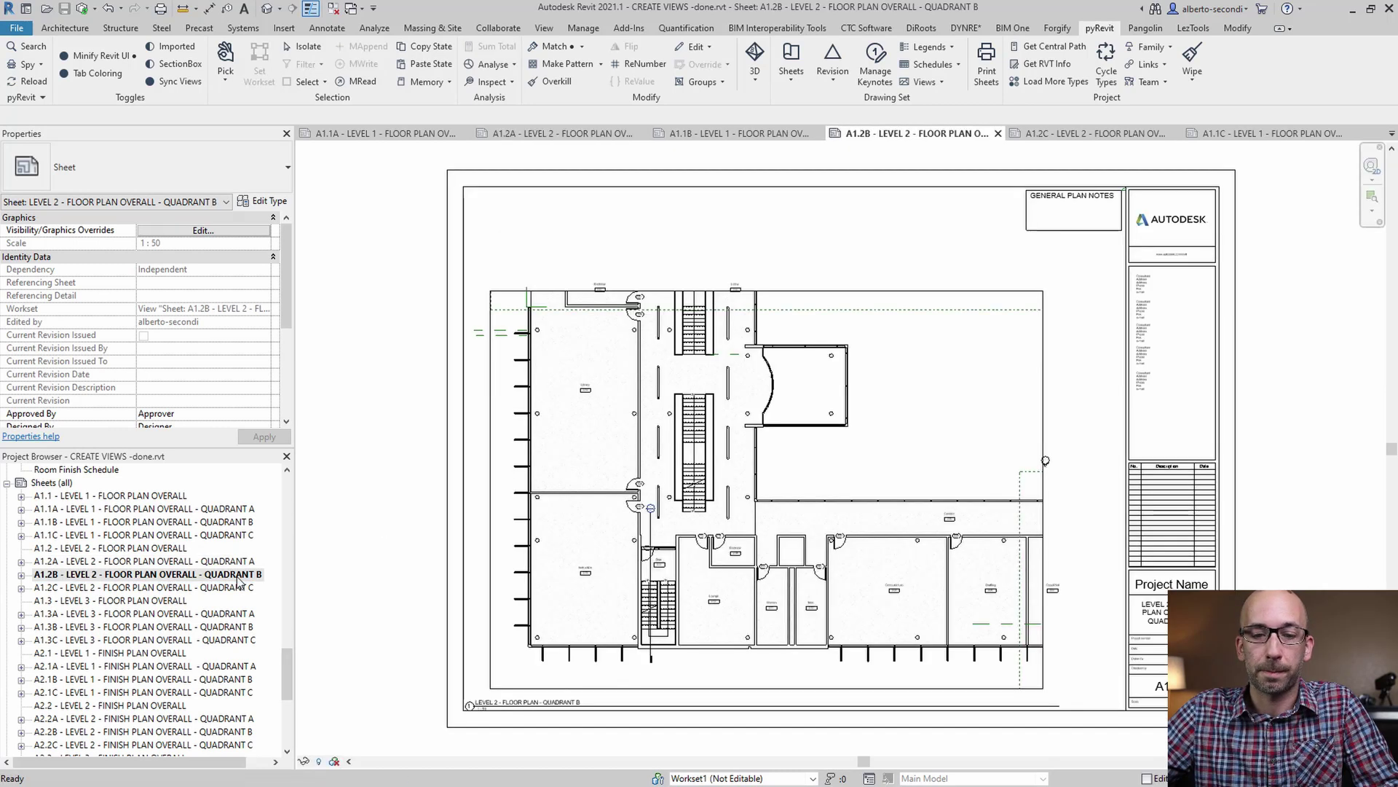
double_click(236, 587)
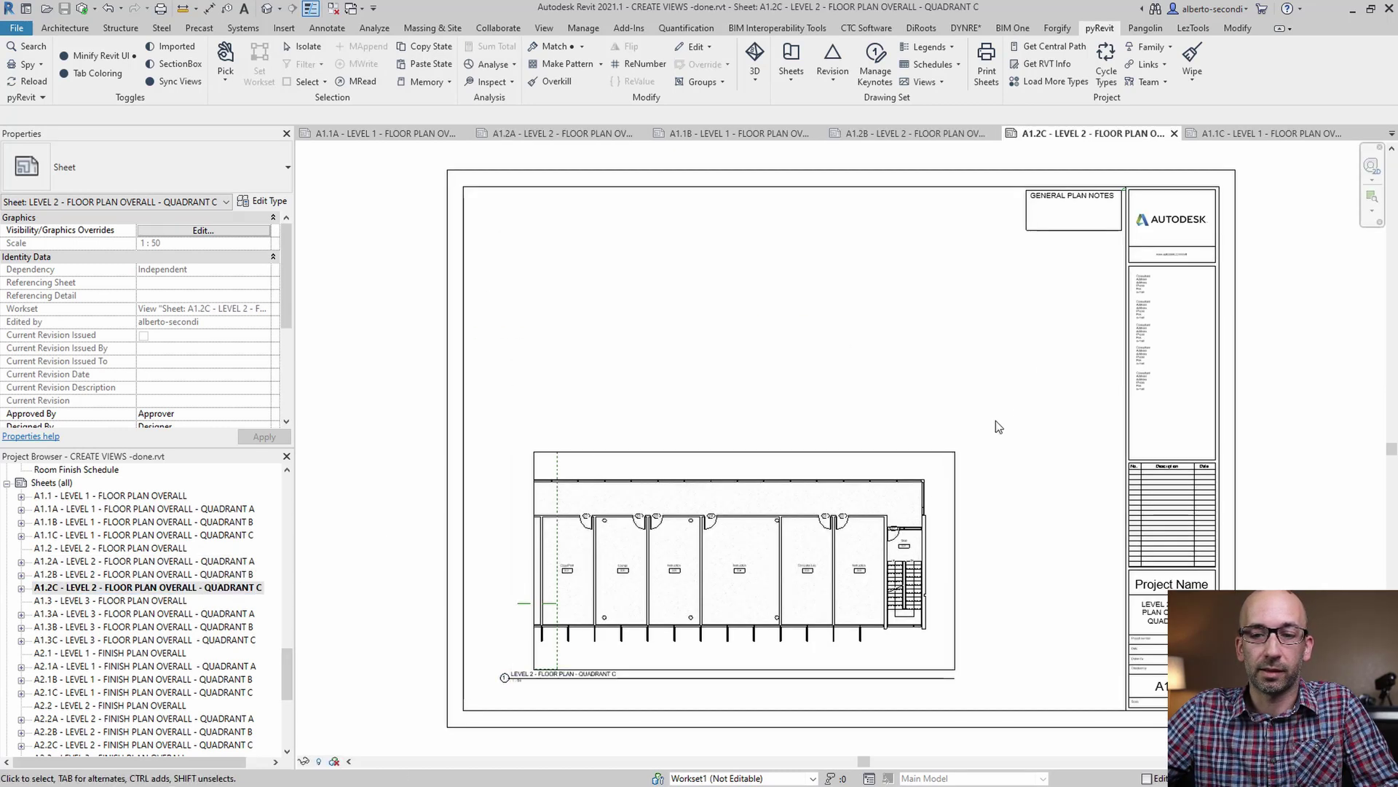
scroll(1107, 203, "up", 4)
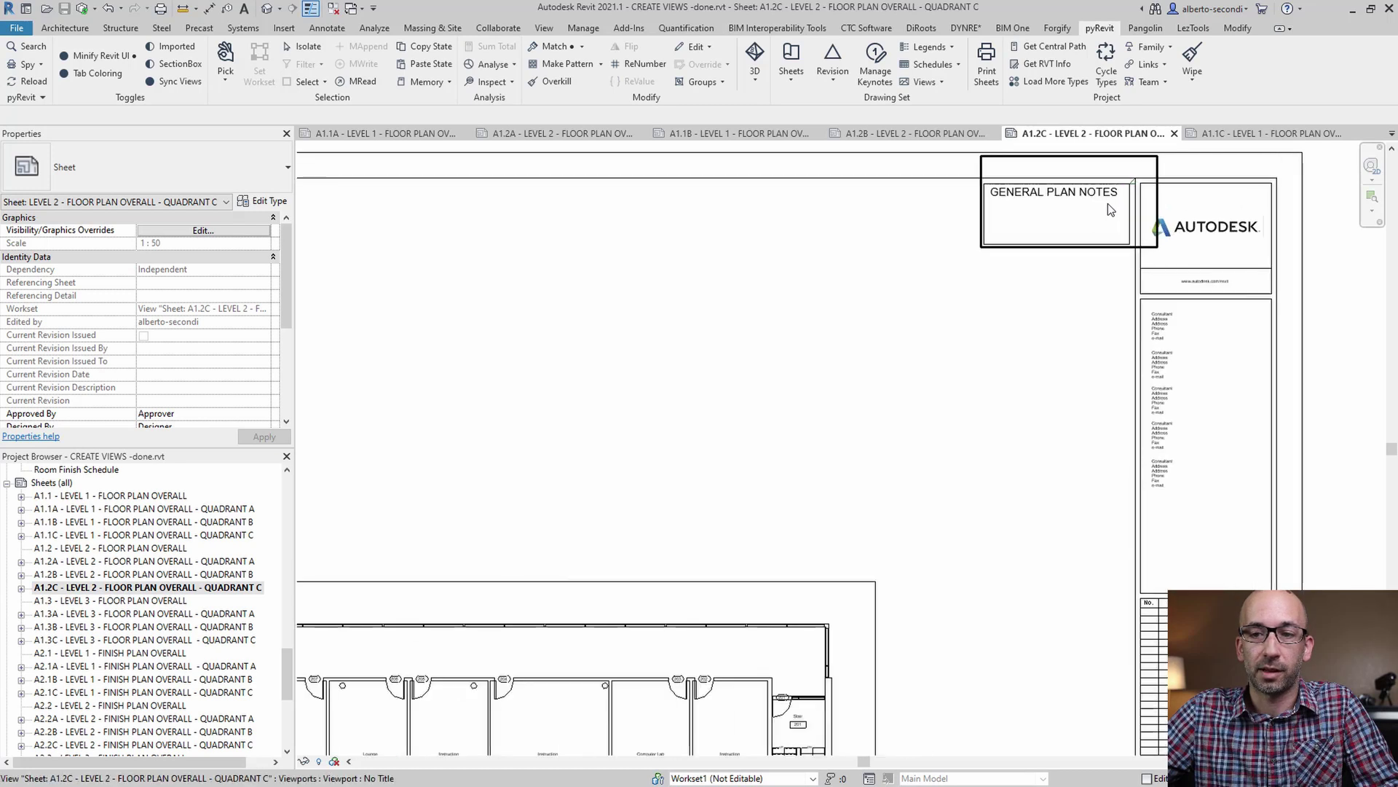
middle_click_drag(1108, 204, 1039, 281)
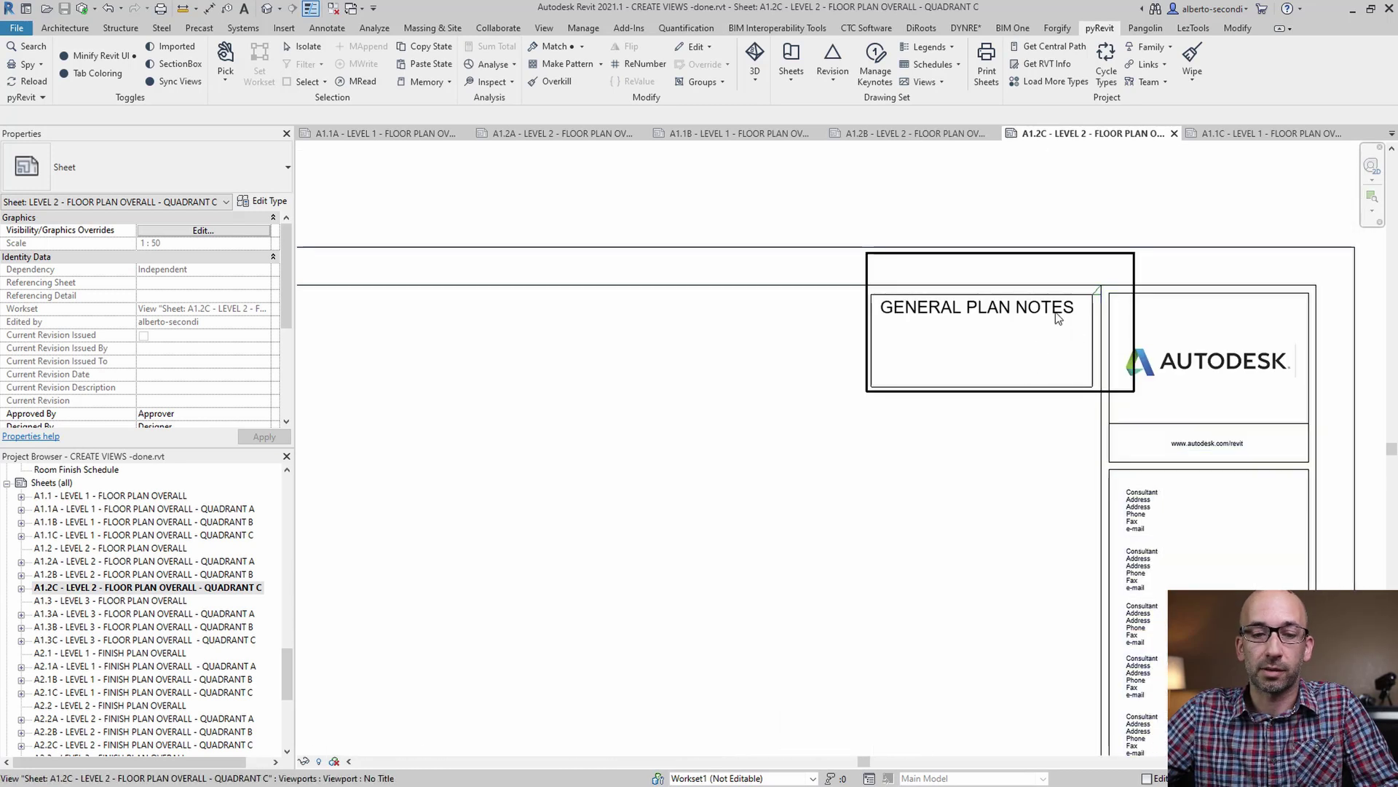
scroll(1056, 311, "down", 2)
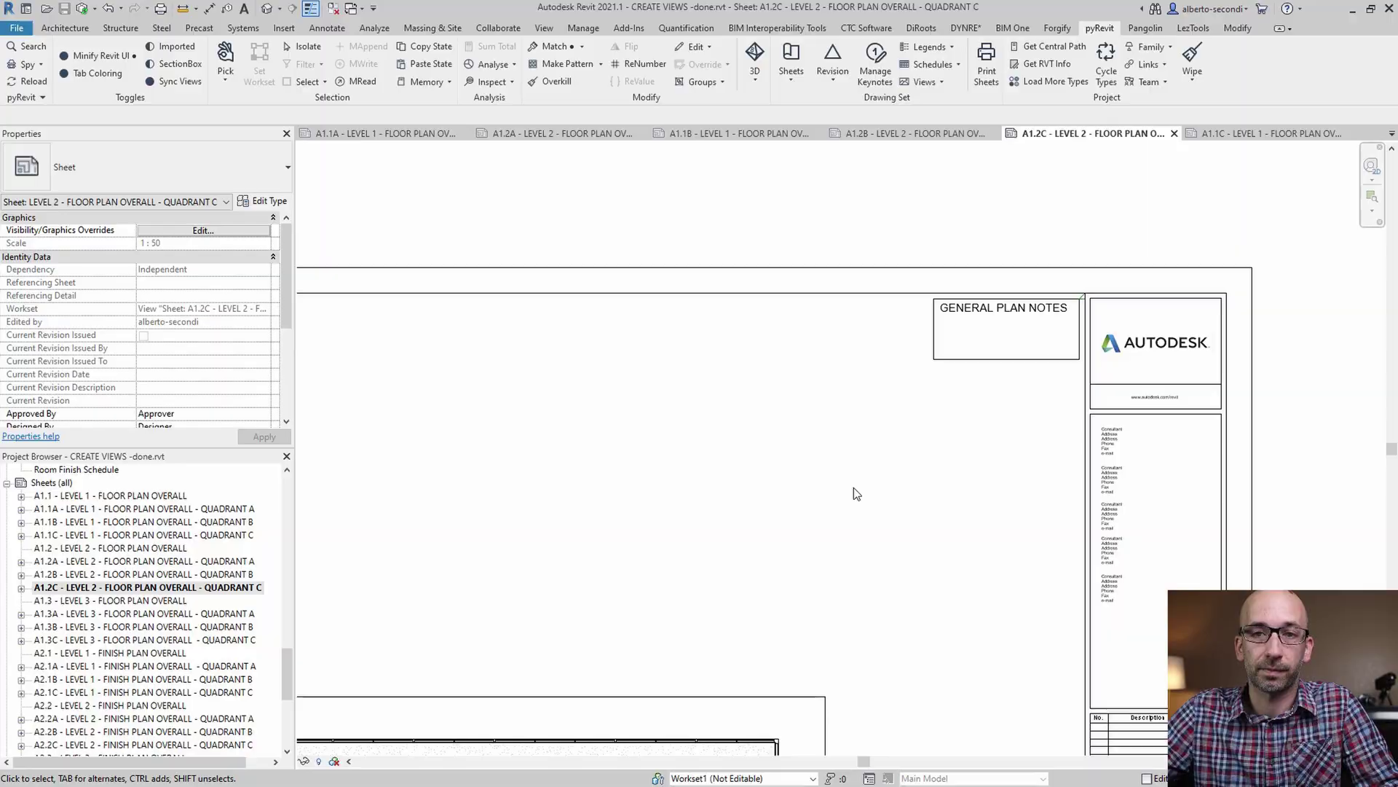